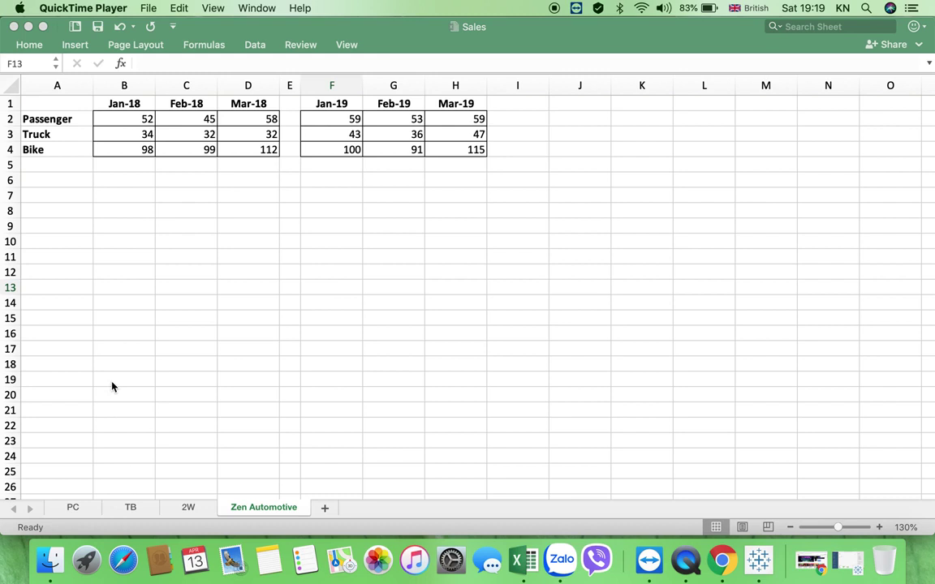
Review the PC, TB and 2W sheets of the sales spreadsheet, then return to Zen Automotive.
{"action": "left_click", "coordinate": [78, 511]}
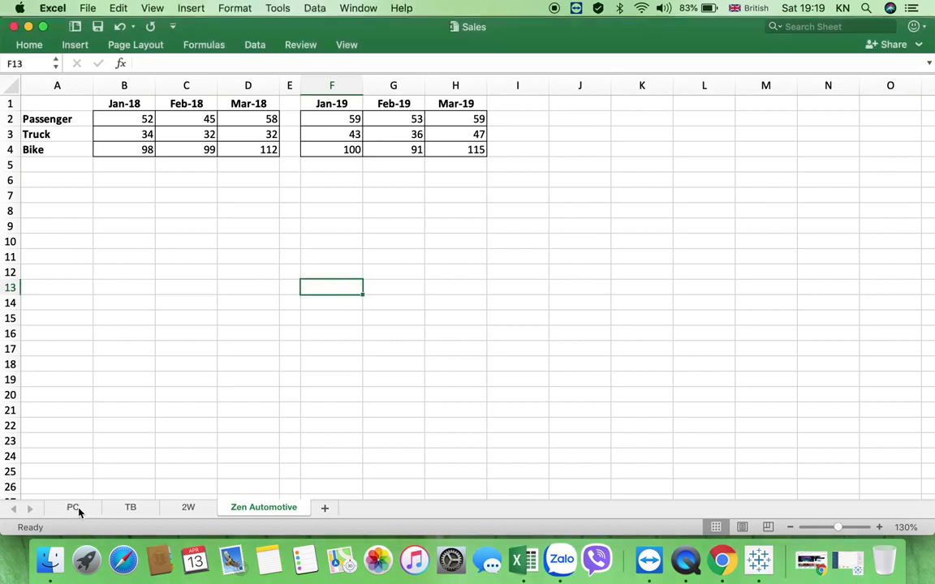
{"action": "left_click", "coordinate": [74, 509]}
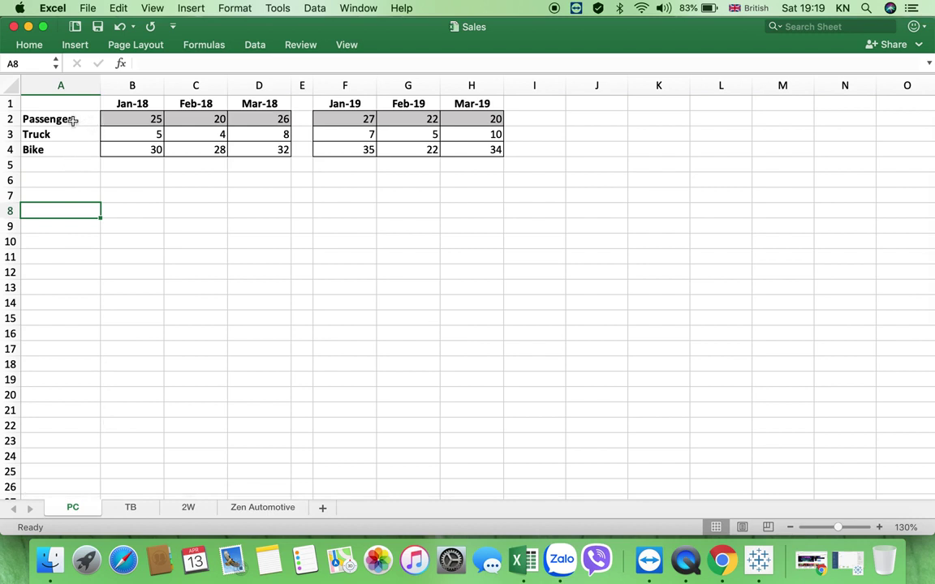
{"action": "mouse_move", "coordinate": [72, 120]}
{"action": "left_mouse_down"}
{"action": "mouse_move", "coordinate": [69, 144]}
{"action": "mouse_move", "coordinate": [69, 135]}
{"action": "left_mouse_up"}
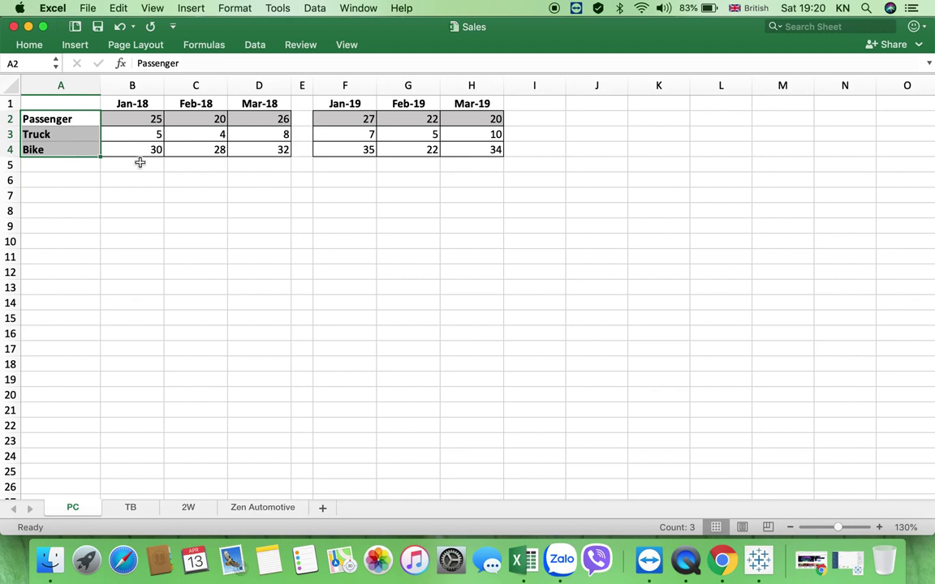
{"action": "left_click", "coordinate": [130, 508]}
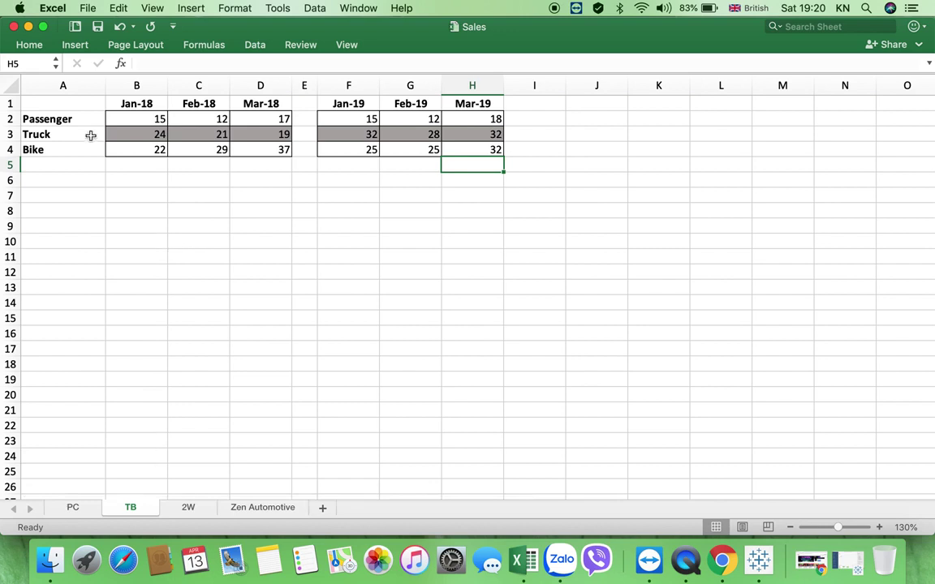
{"action": "left_click_drag", "start_coordinate": [73, 119], "coordinate": [501, 136]}
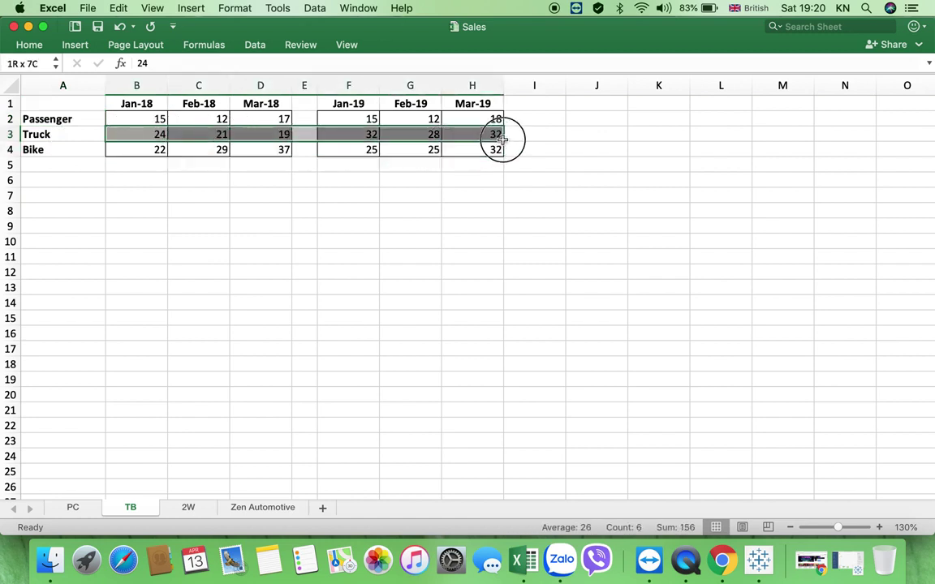
{"action": "left_click", "coordinate": [187, 507]}
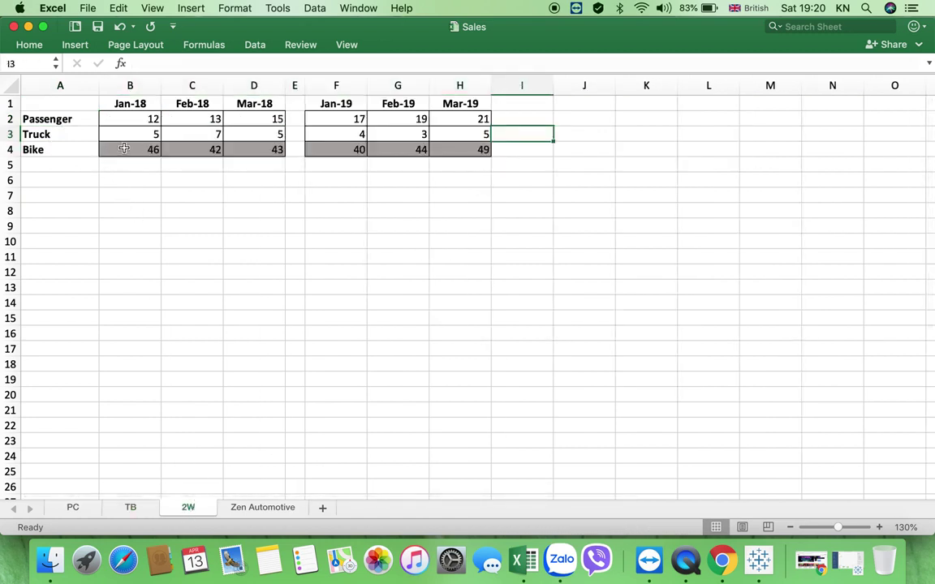
{"action": "left_click_drag", "start_coordinate": [121, 149], "coordinate": [258, 150]}
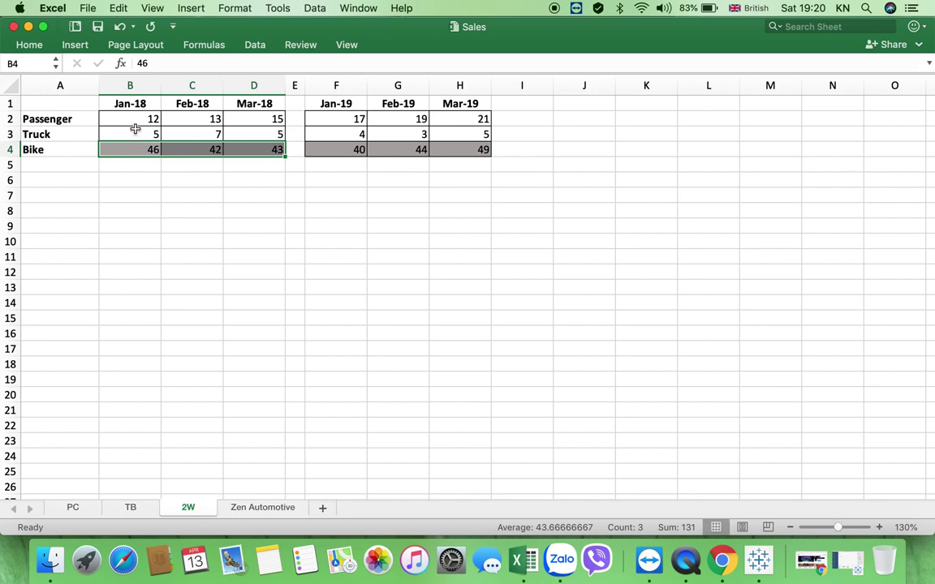
{"action": "left_click", "coordinate": [255, 507]}
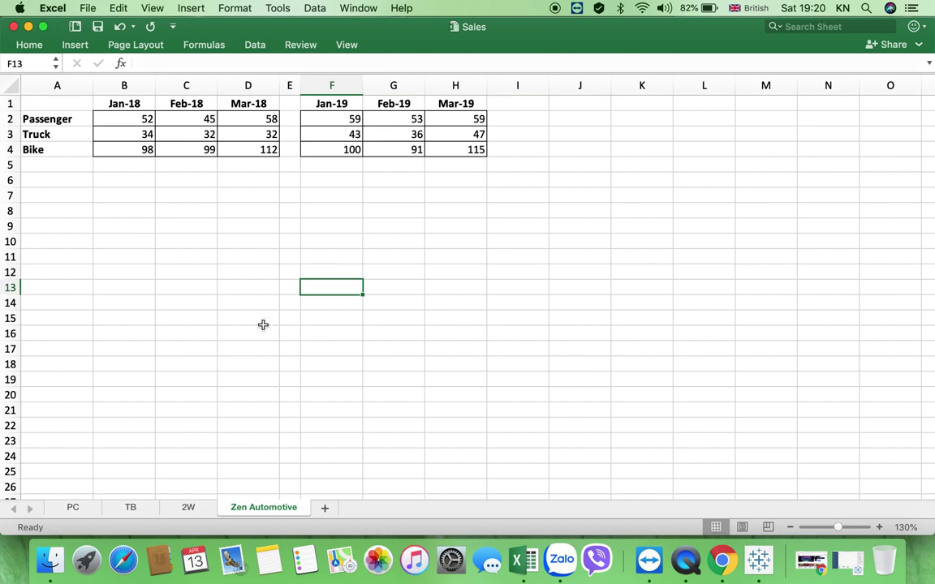
In Tableau, open the Sales.xlsx workbook from the DATA folder.
{"action": "left_click", "coordinate": [753, 542]}
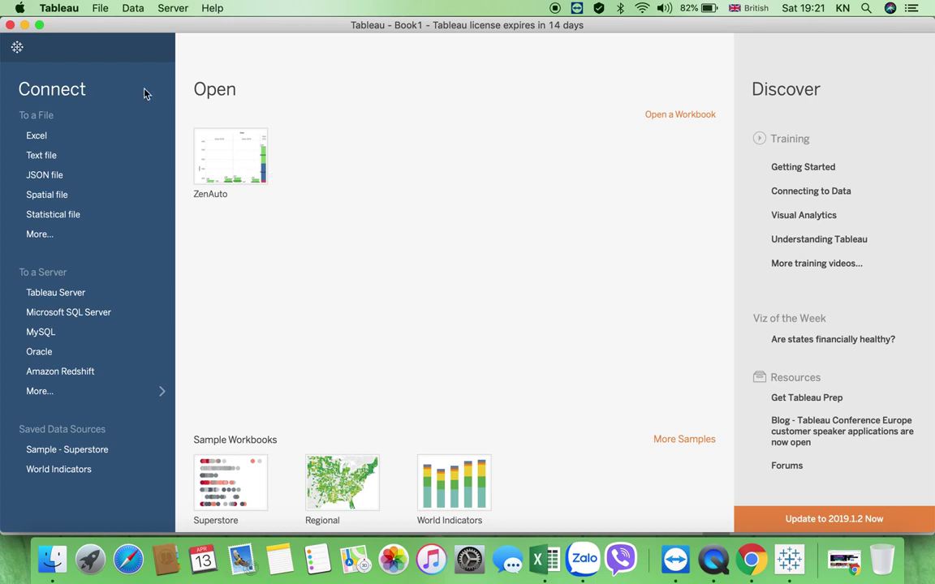
{"action": "left_click", "coordinate": [102, 10]}
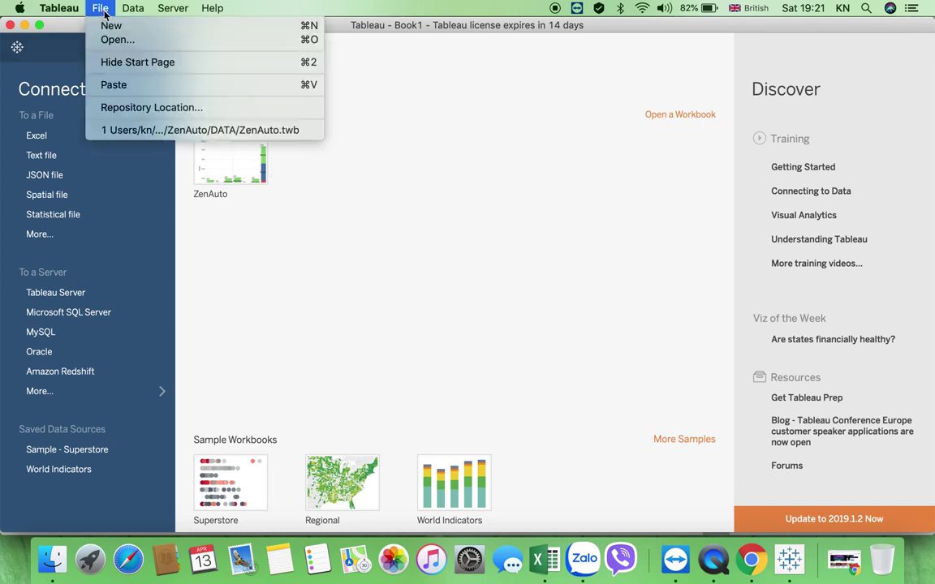
{"action": "left_click", "coordinate": [118, 41]}
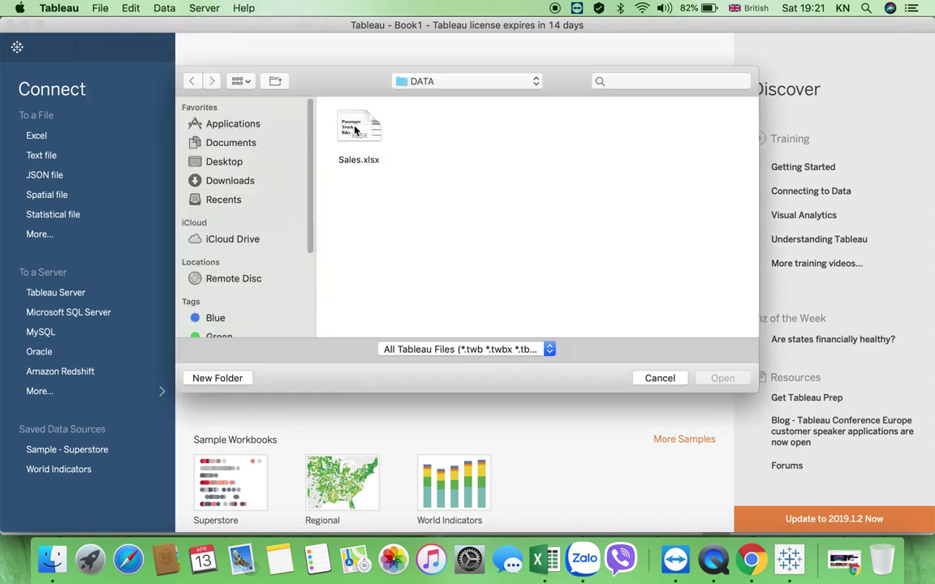
{"action": "left_click", "coordinate": [359, 134]}
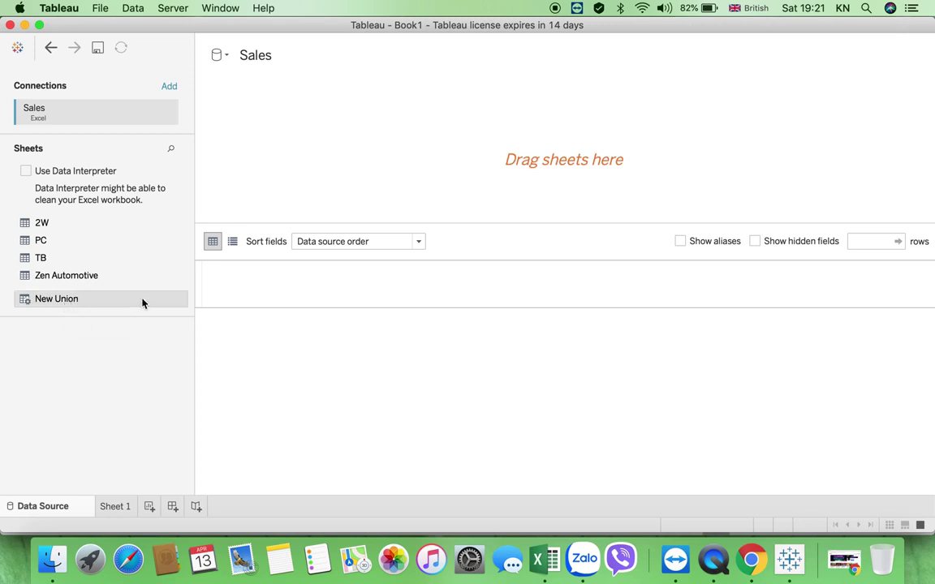
Build a new union of the 2W, PC and TB sheets and confirm it.
{"action": "double_click", "coordinate": [63, 300]}
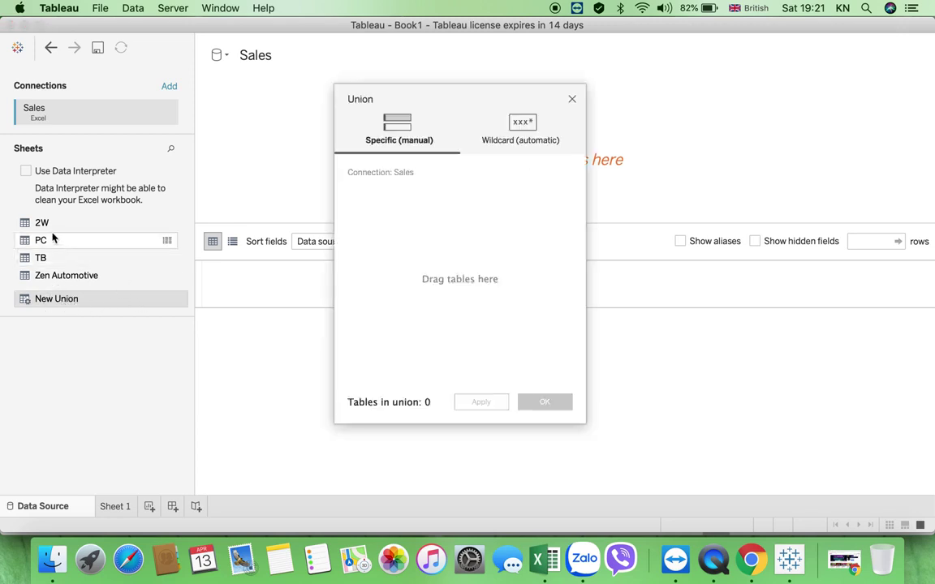
{"action": "left_click_drag", "start_coordinate": [64, 224], "coordinate": [397, 207]}
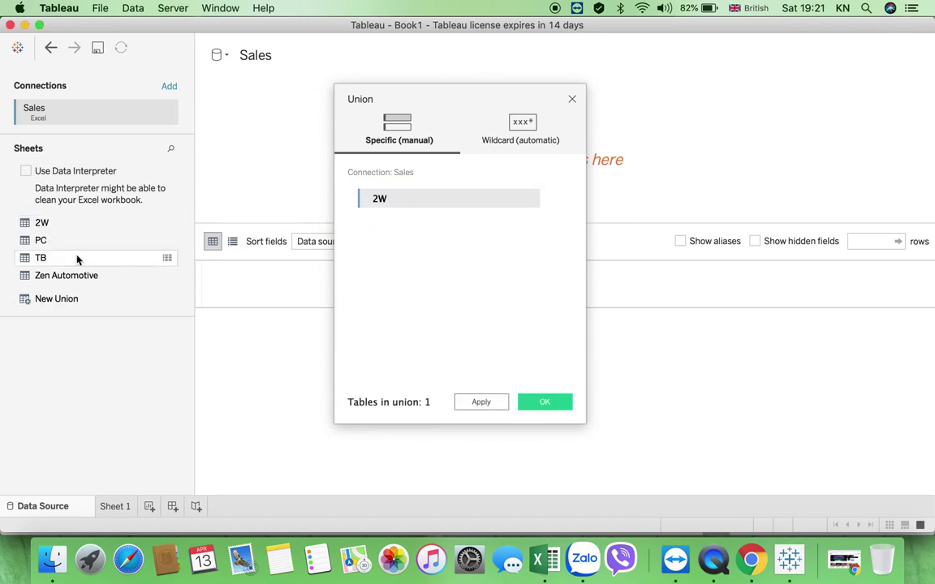
{"action": "left_click_drag", "start_coordinate": [71, 241], "coordinate": [430, 235]}
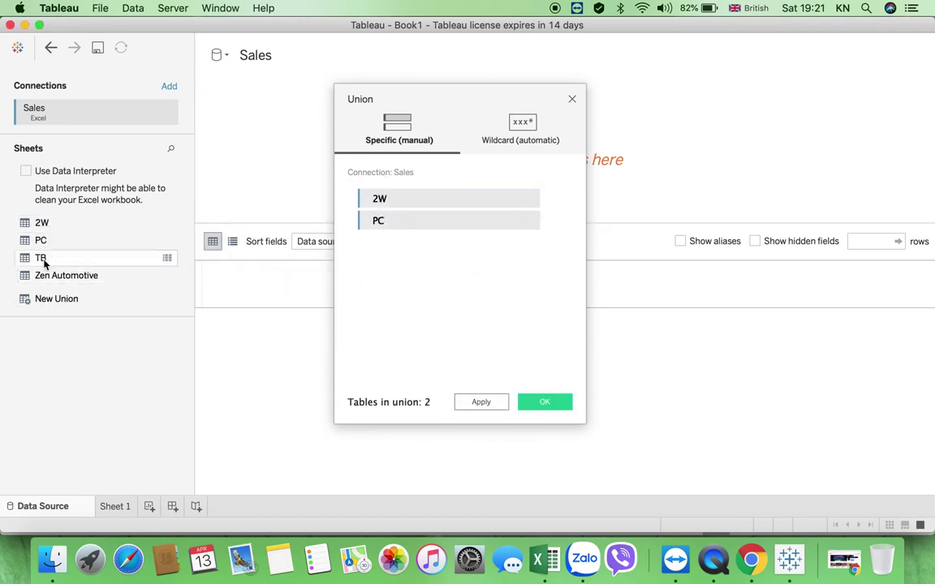
{"action": "left_click_drag", "start_coordinate": [42, 257], "coordinate": [417, 289]}
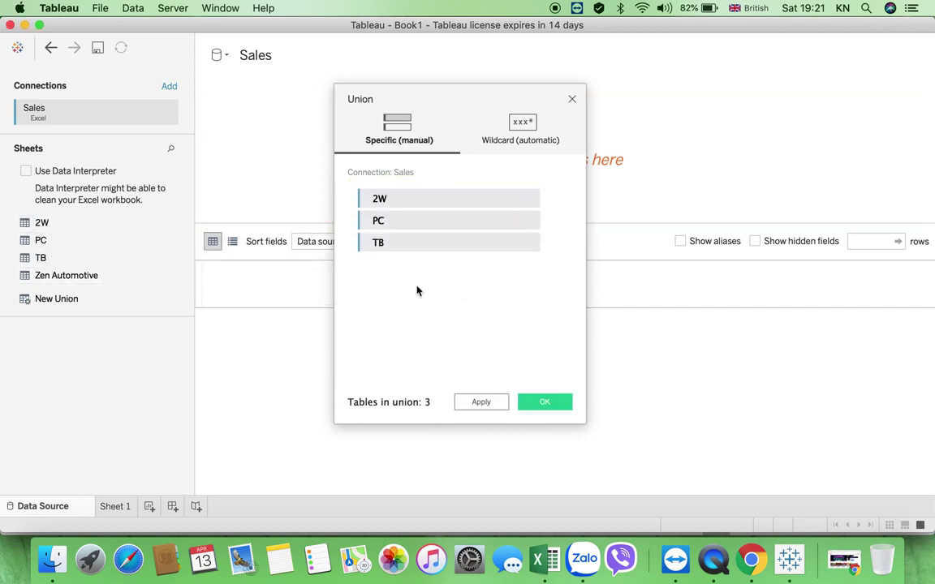
{"action": "left_click", "coordinate": [479, 402]}
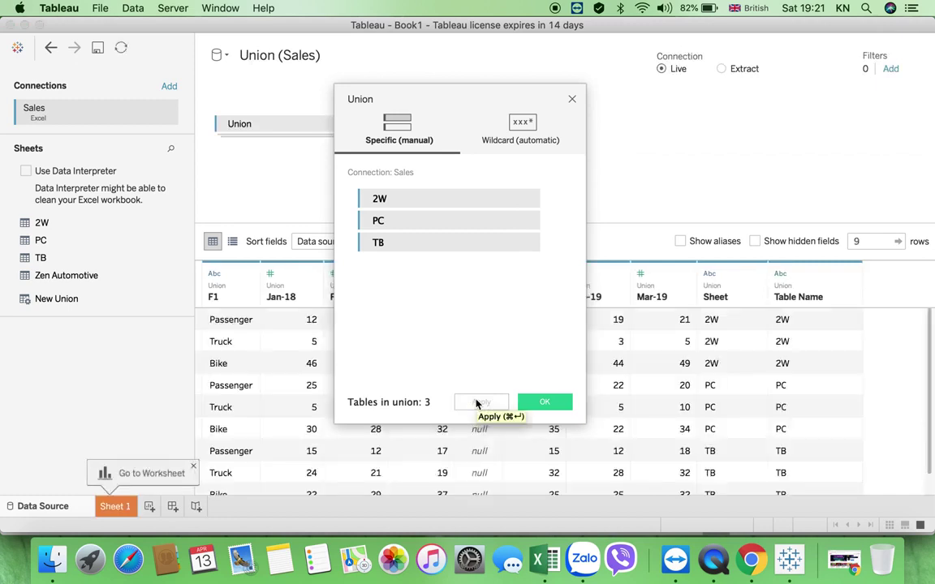
{"action": "left_click", "coordinate": [539, 403]}
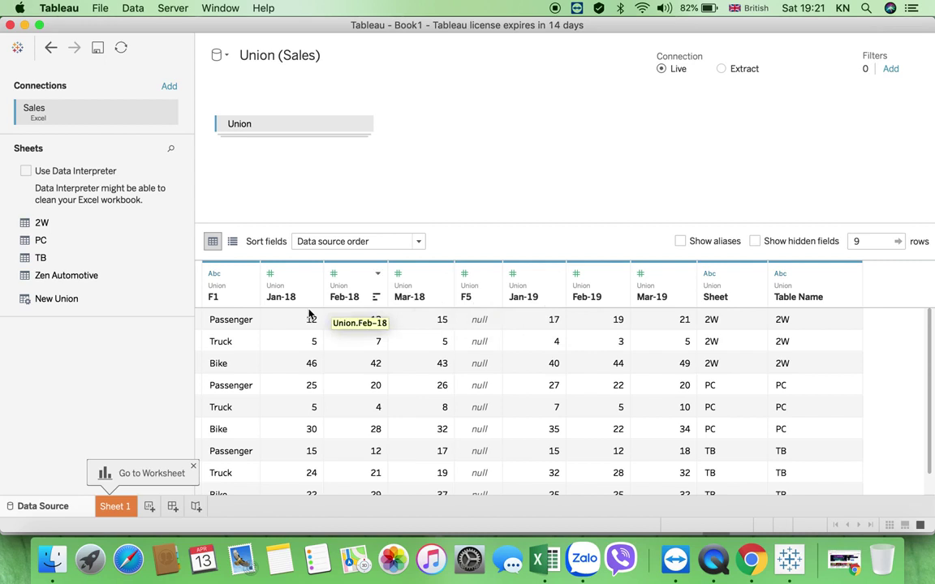
Rename the union's Sheet column to Team.
{"action": "left_click", "coordinate": [726, 303]}
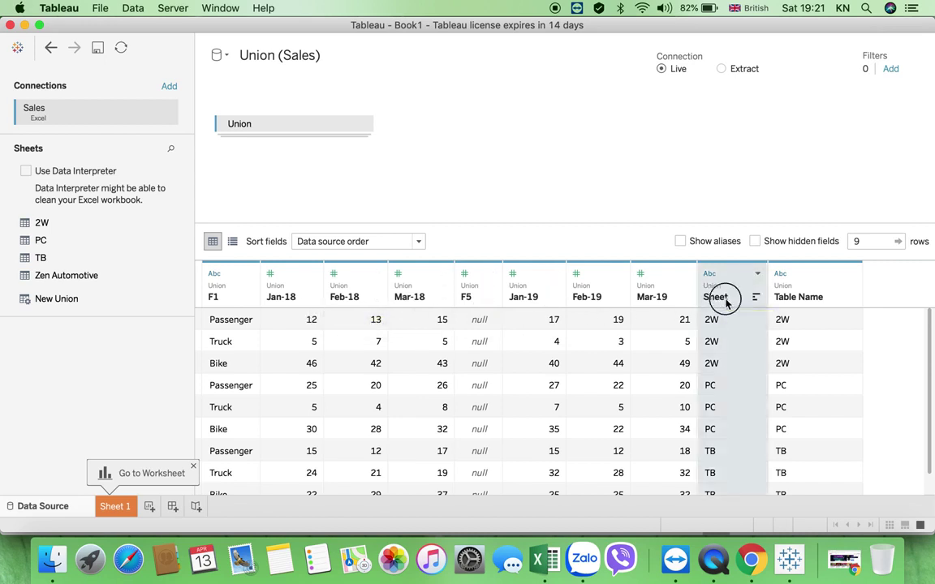
{"action": "double_click", "coordinate": [726, 298]}
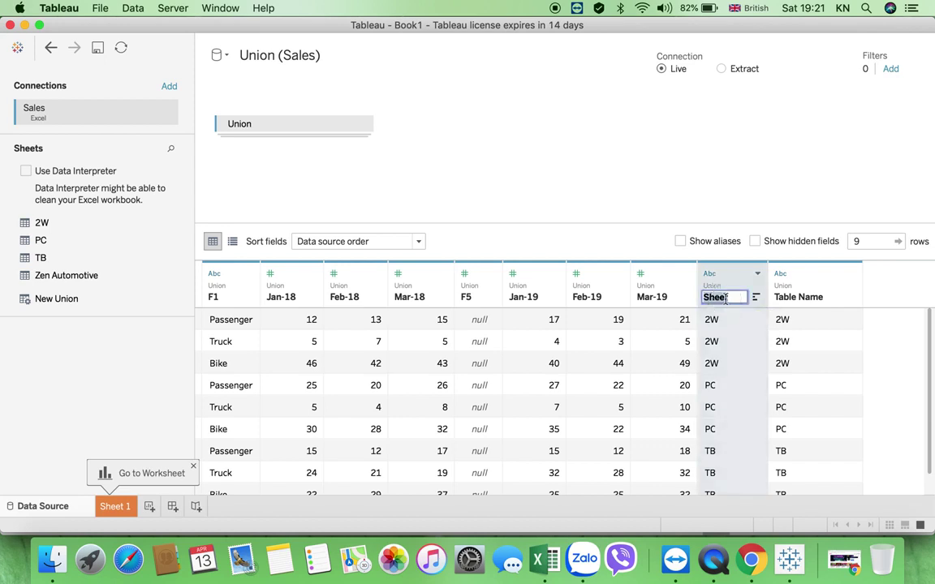
{"action": "type", "text": "Team"}
{"action": "key", "text": "Return"}
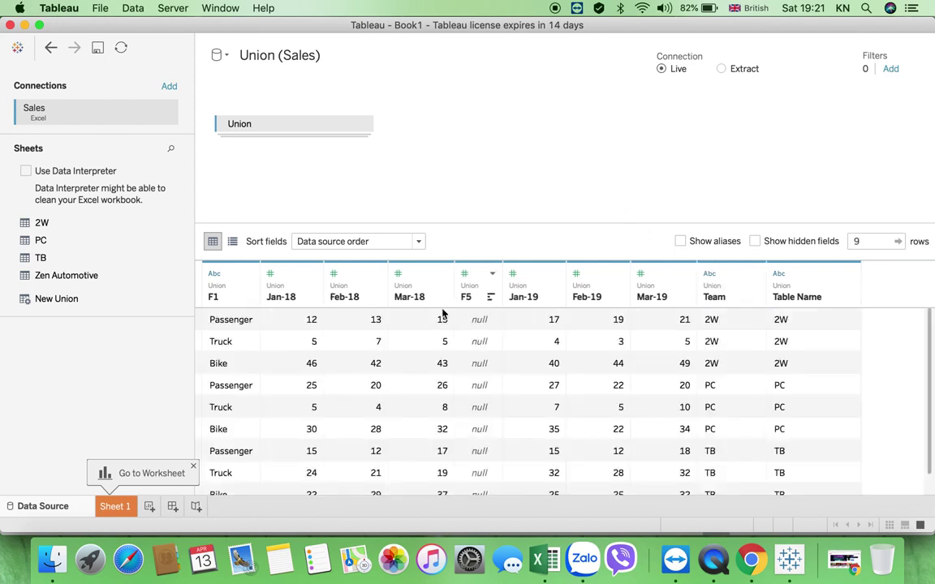
Rename the F1 column to Product.
{"action": "left_click", "coordinate": [223, 301]}
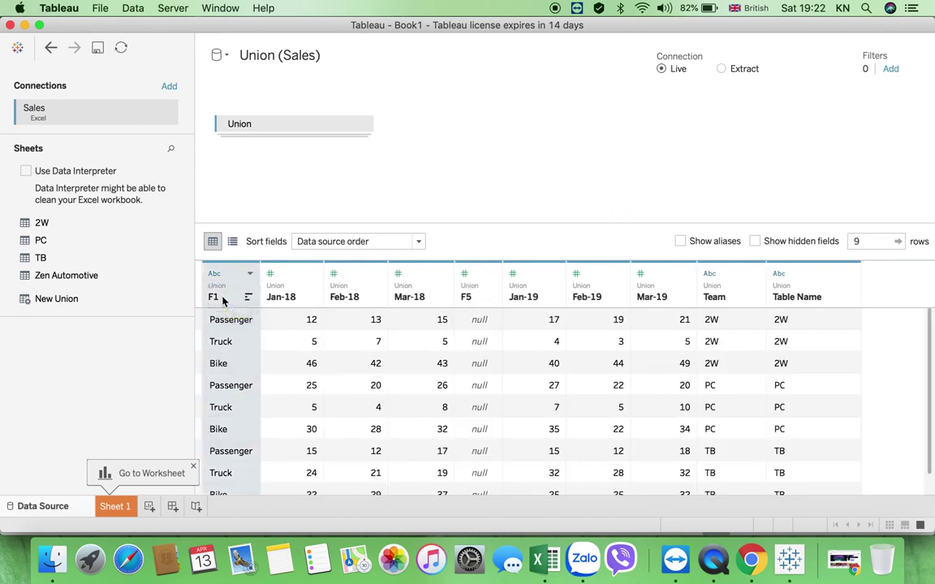
{"action": "right_click", "coordinate": [222, 299]}
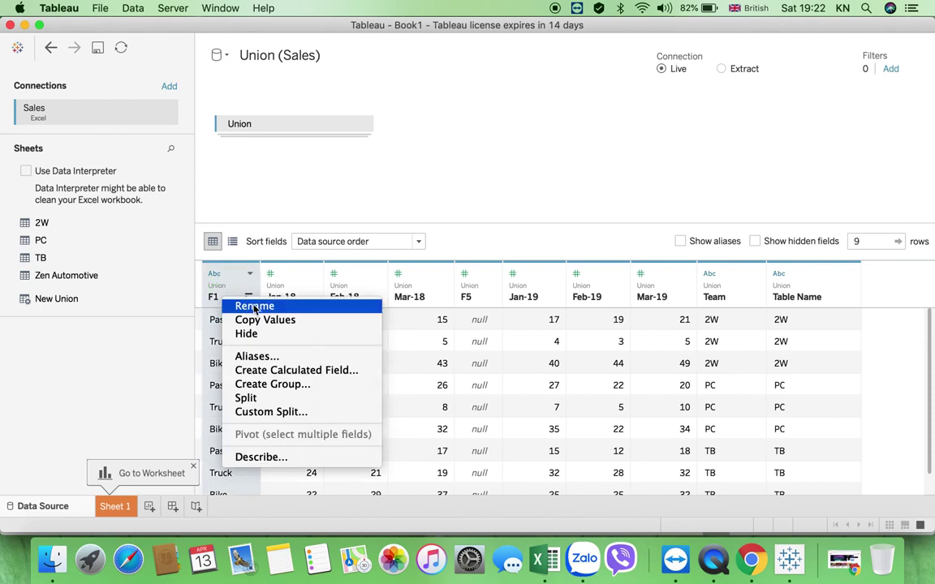
{"action": "left_click", "coordinate": [254, 307]}
{"action": "type", "text": "Product"}
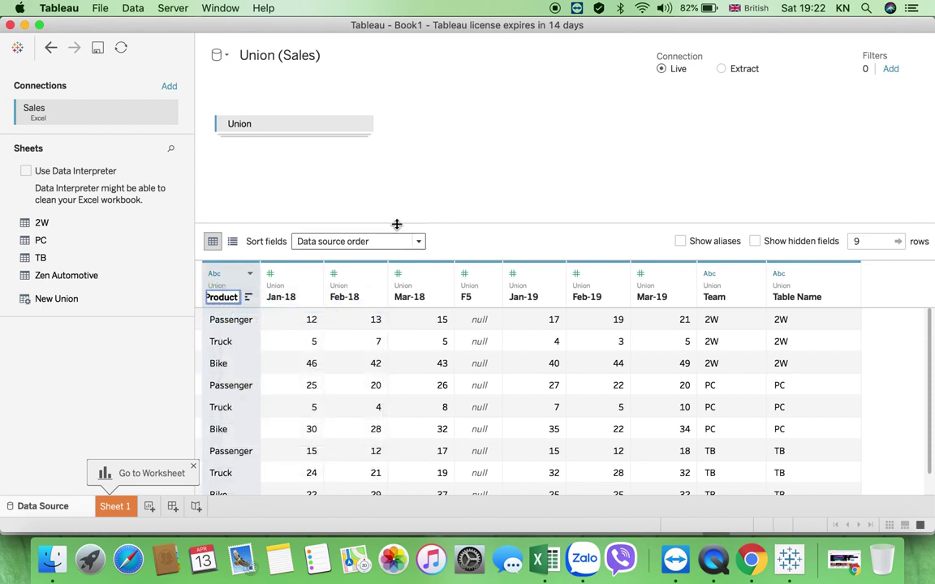
{"action": "left_click", "coordinate": [426, 197]}
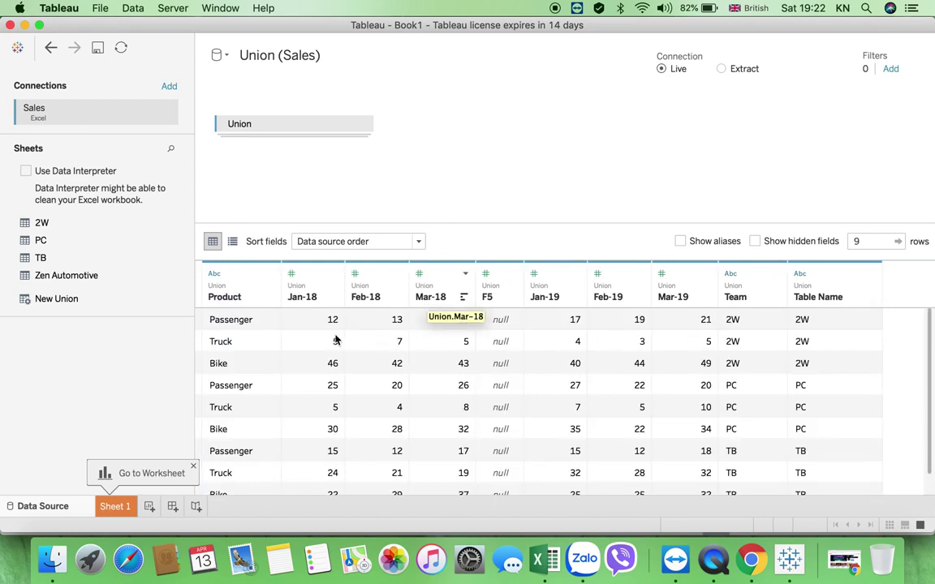
Select the Jan-18, Feb-18, Mar-18, Jan-19, Feb-19 and Mar-19 columns and pivot them.
{"action": "left_click", "coordinate": [307, 288]}
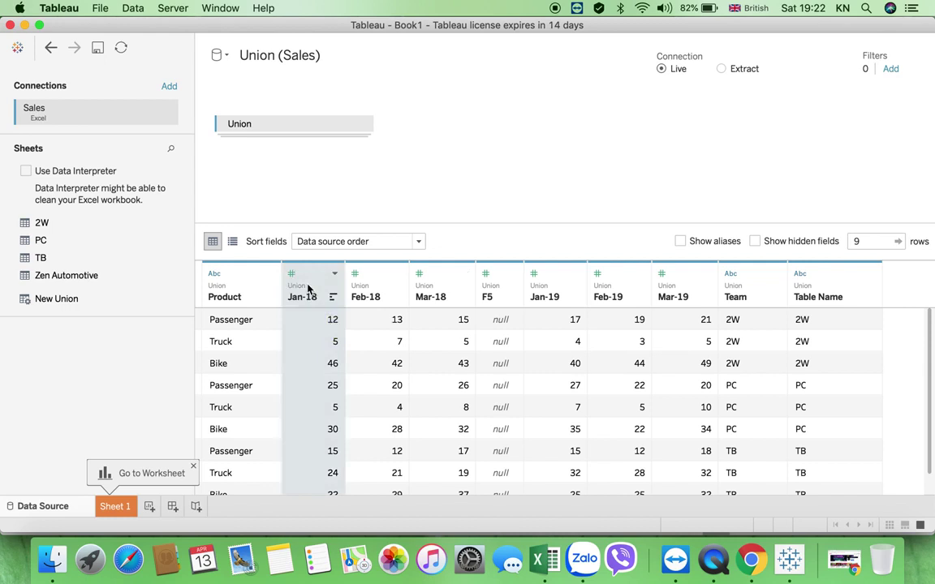
{"action": "left_click", "coordinate": [378, 278], "text": "shift"}
{"action": "left_click", "coordinate": [448, 276], "text": "shift"}
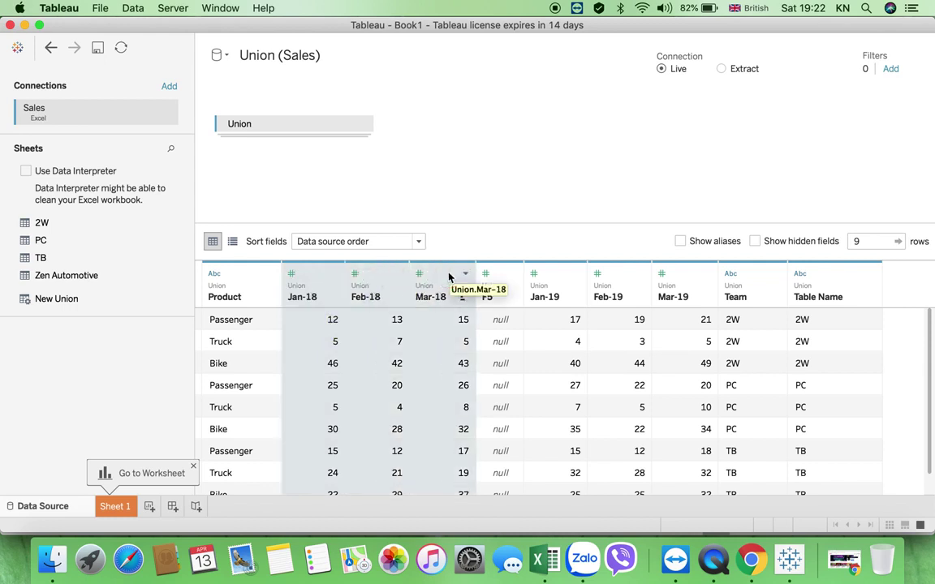
{"action": "left_click", "coordinate": [557, 275]}
{"action": "left_click", "coordinate": [562, 273]}
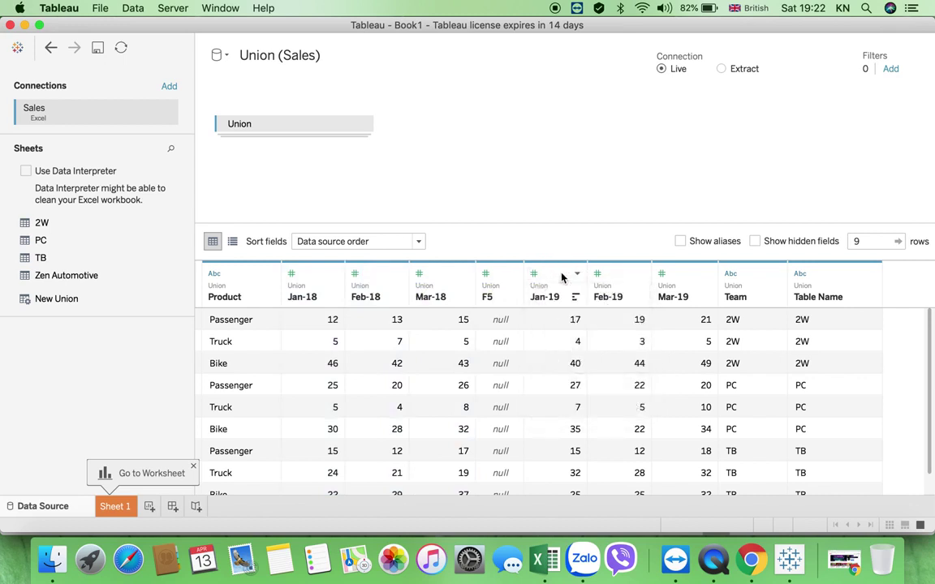
{"action": "left_click", "coordinate": [559, 271]}
{"action": "left_click", "coordinate": [621, 275], "text": "shift"}
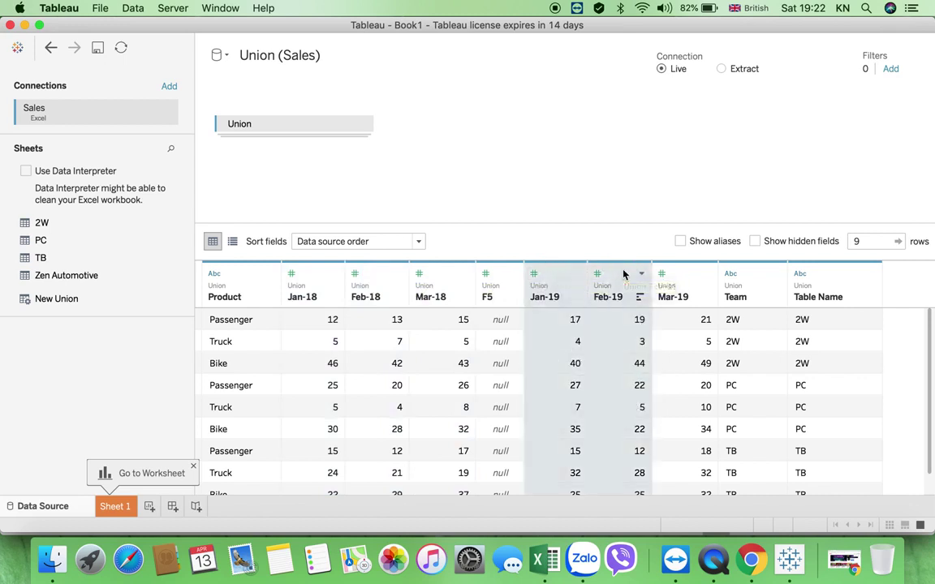
{"action": "left_click", "coordinate": [683, 274], "text": "shift"}
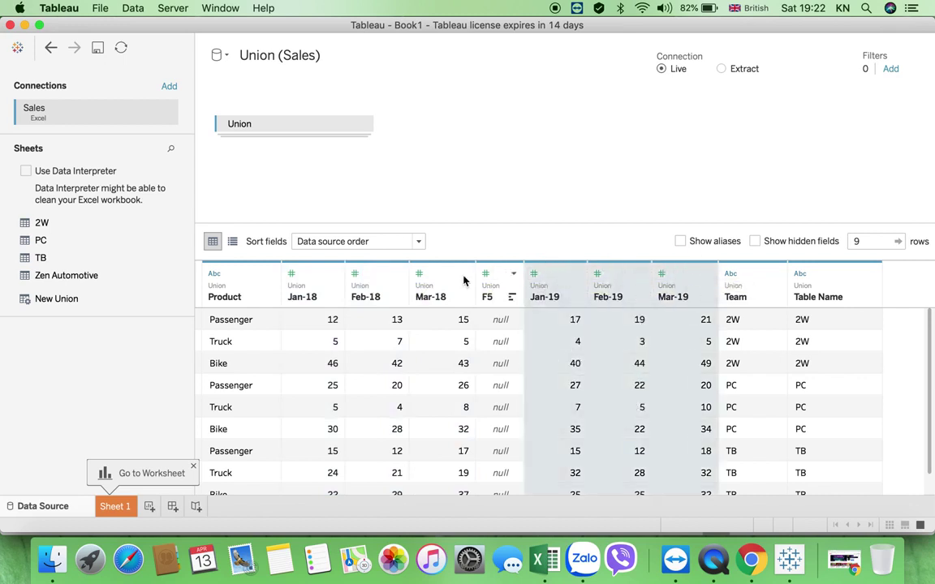
{"action": "left_click", "coordinate": [434, 273], "text": "super"}
{"action": "left_click", "coordinate": [372, 272], "text": "super"}
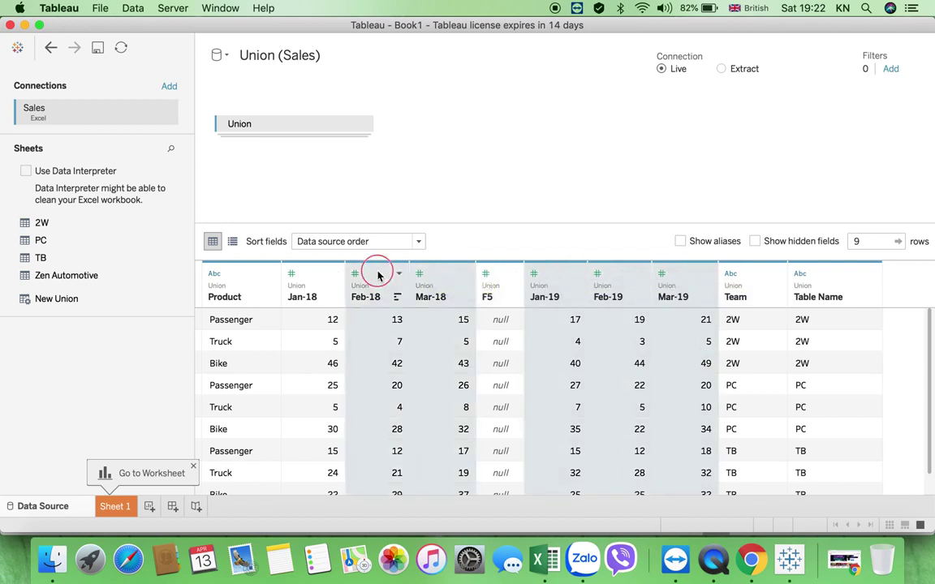
{"action": "left_click", "coordinate": [315, 276], "text": "super"}
{"action": "left_click", "coordinate": [334, 273]}
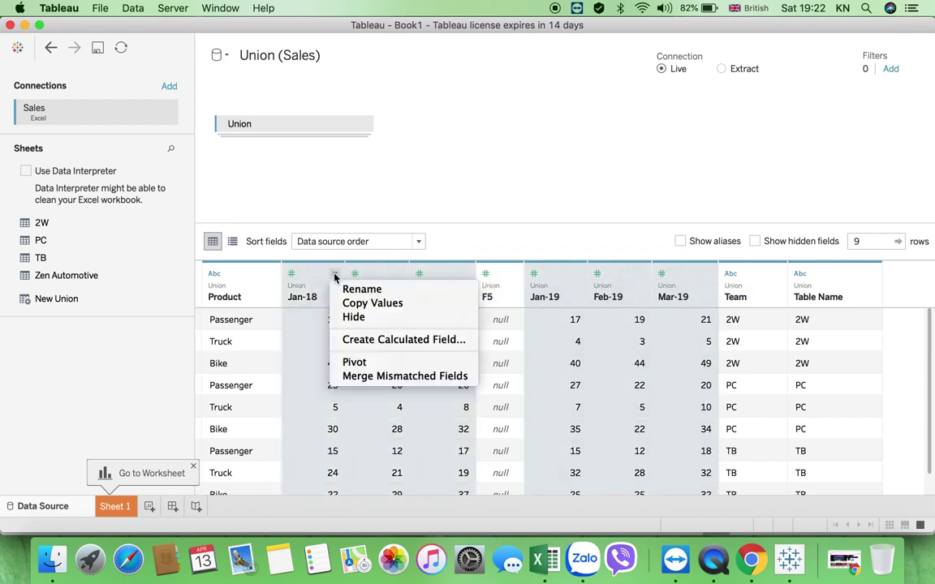
{"action": "left_click", "coordinate": [354, 362]}
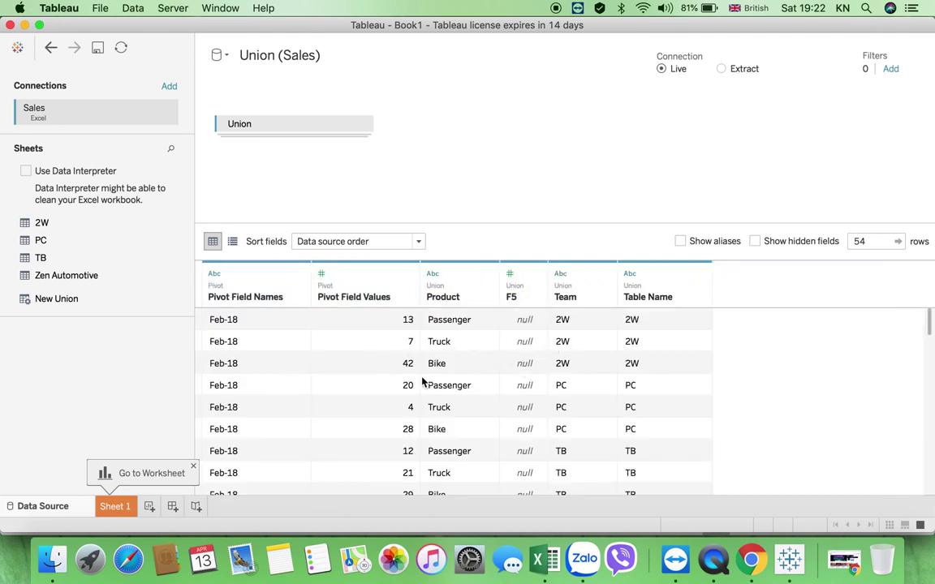
Rename Pivot Field Names to Date Sales and begin renaming Pivot Field Values to Value Sales.
{"action": "left_click", "coordinate": [264, 299]}
{"action": "right_click", "coordinate": [263, 301]}
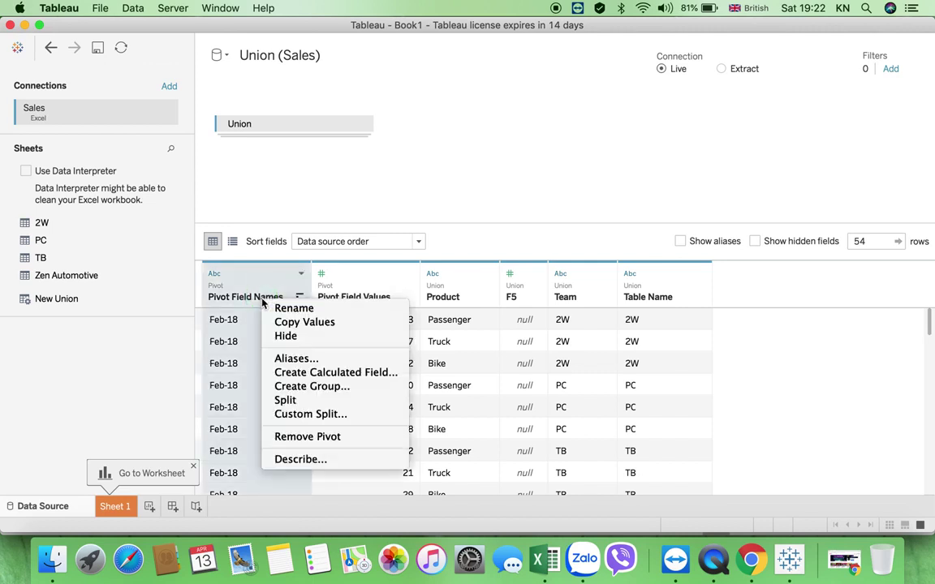
{"action": "left_click", "coordinate": [301, 309]}
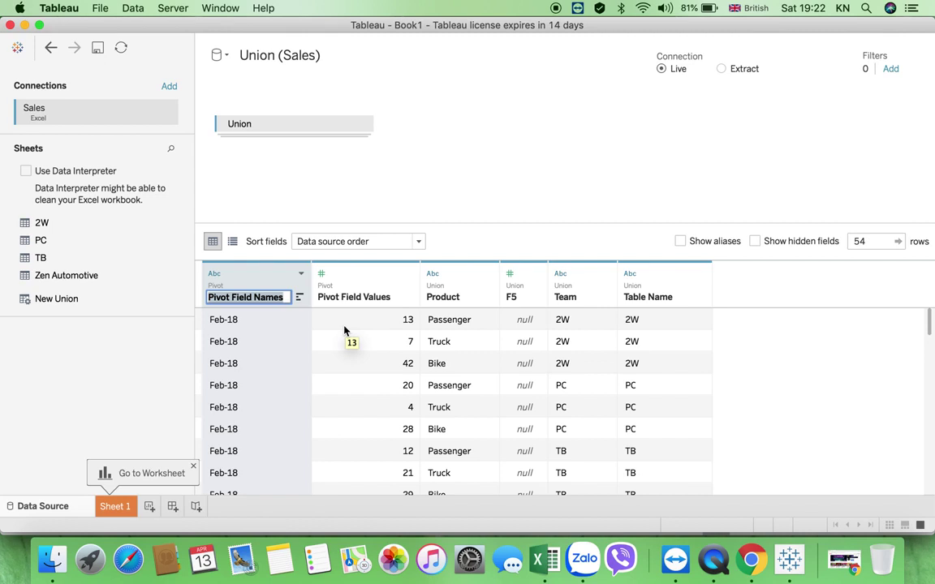
{"action": "type", "text": "Date Sales"}
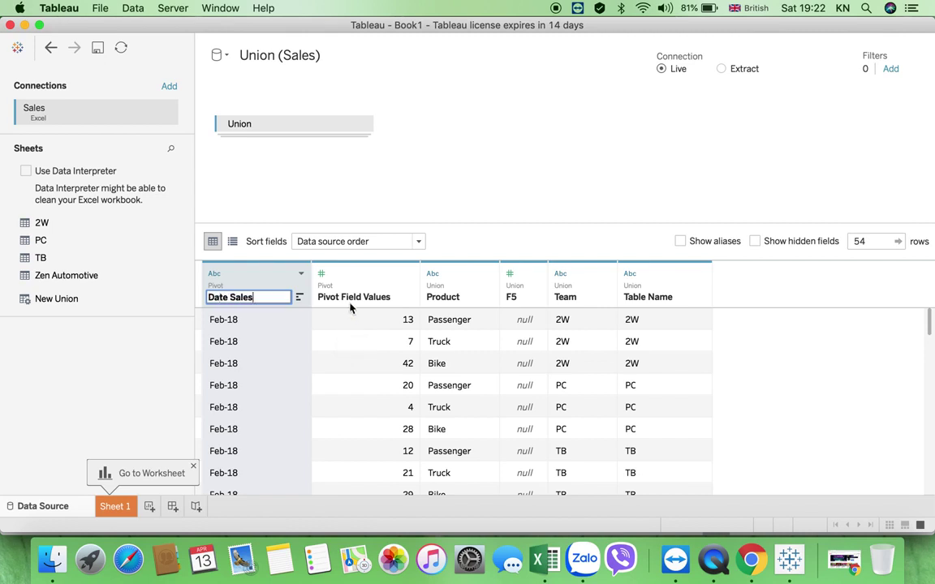
{"action": "left_click", "coordinate": [347, 300]}
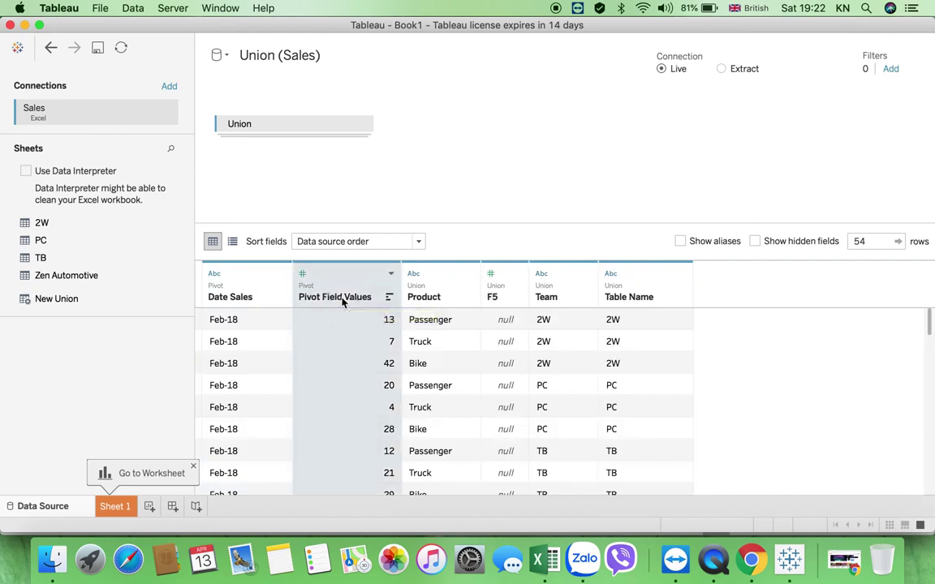
{"action": "double_click", "coordinate": [342, 298]}
{"action": "type", "text": "Value Sales"}
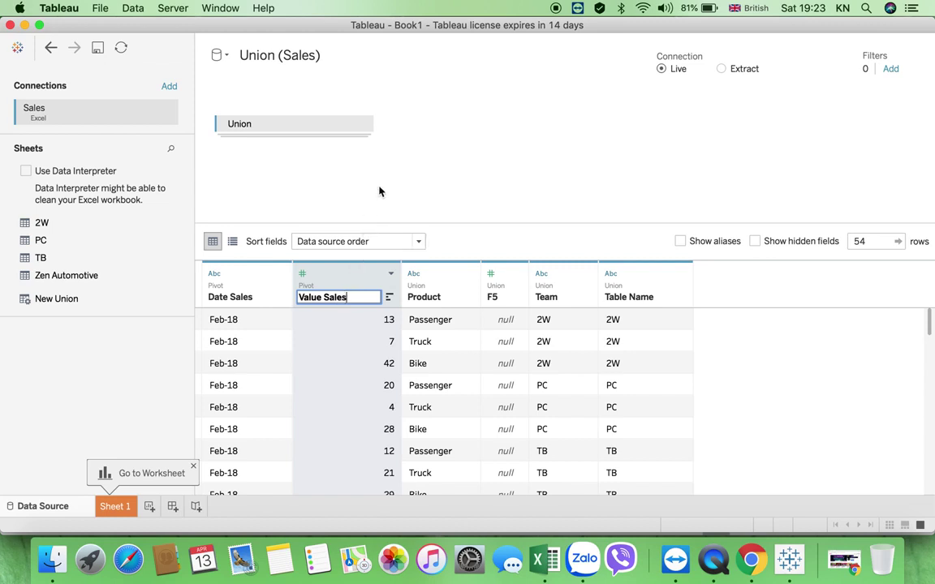
Commit the Value Sales column name and change Date Sales to the Date data type.
{"action": "left_click", "coordinate": [380, 190]}
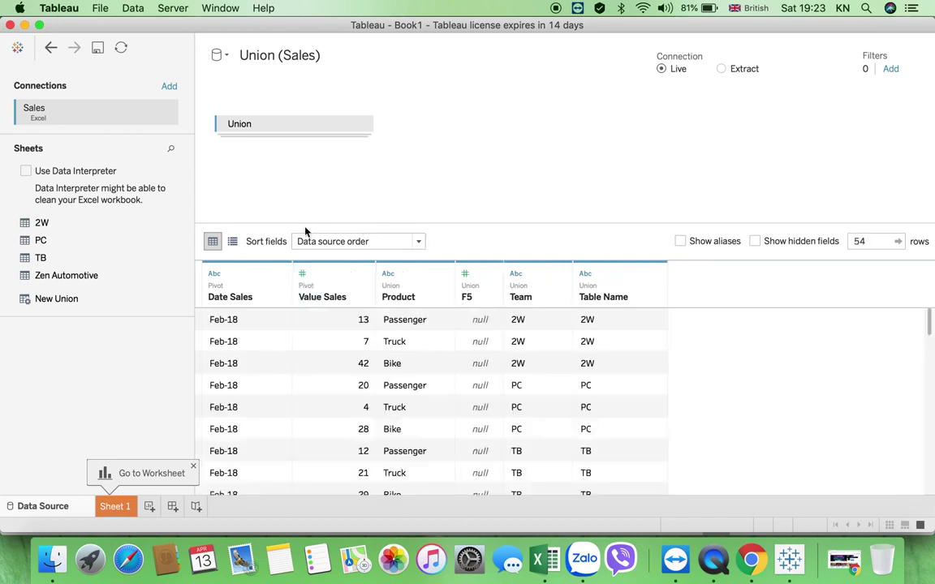
{"action": "left_click", "coordinate": [220, 276]}
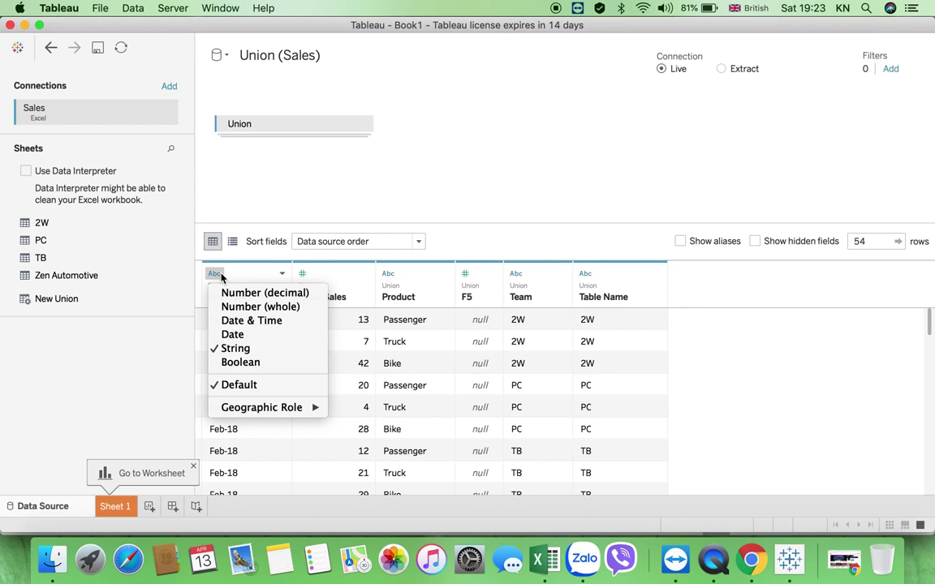
{"action": "left_click", "coordinate": [233, 335]}
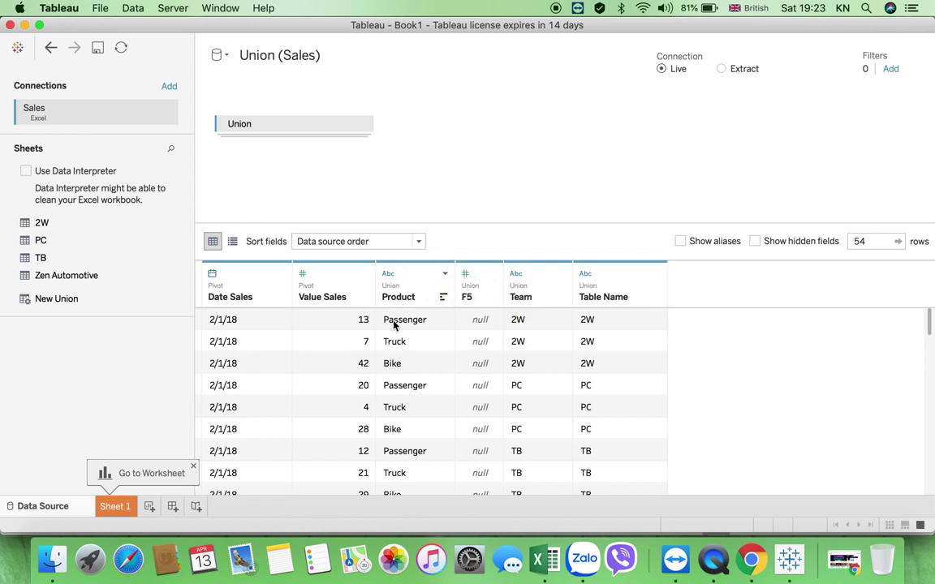
{"action": "left_click", "coordinate": [365, 275]}
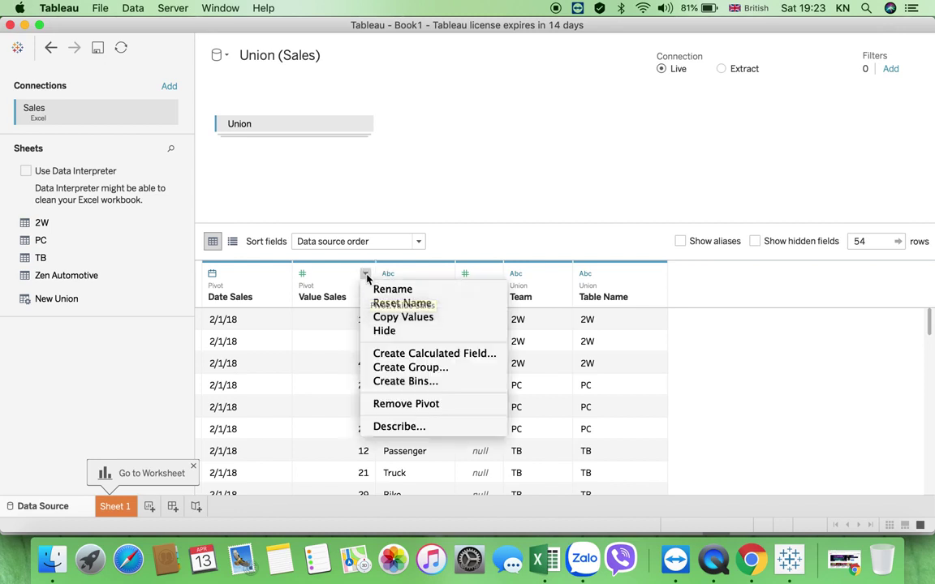
Create a calculated field Sales 2018 from Value Sales, starting with IF YEAR([Date Sales]).
{"action": "left_click", "coordinate": [420, 356]}
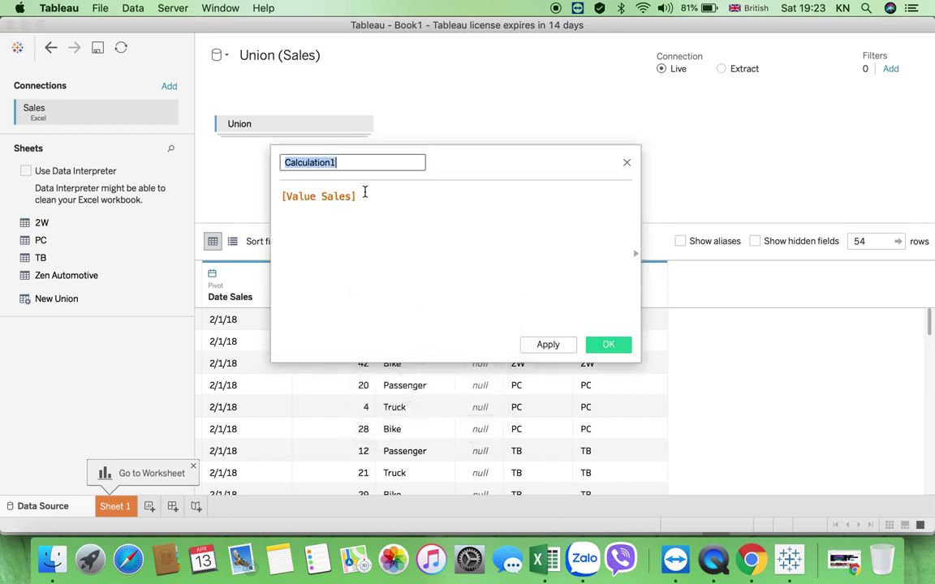
{"action": "type", "text": "Sales 2018"}
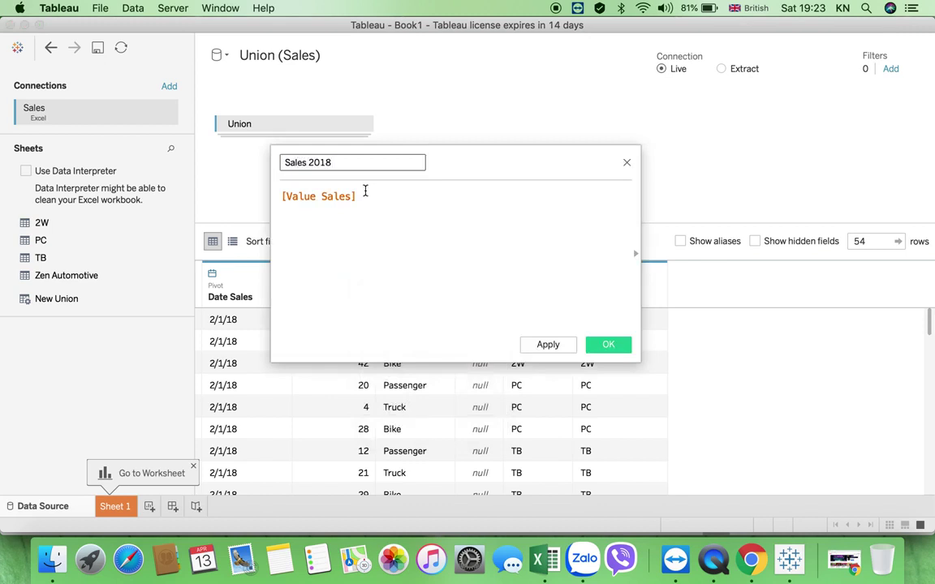
{"action": "left_click", "coordinate": [365, 197]}
{"action": "left_click", "coordinate": [281, 196]}
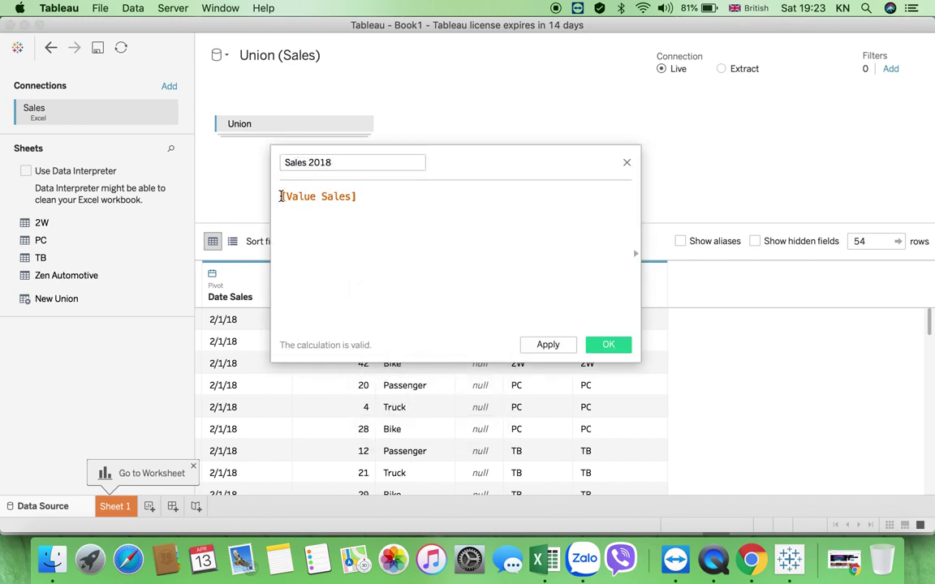
{"action": "key", "text": "Return"}
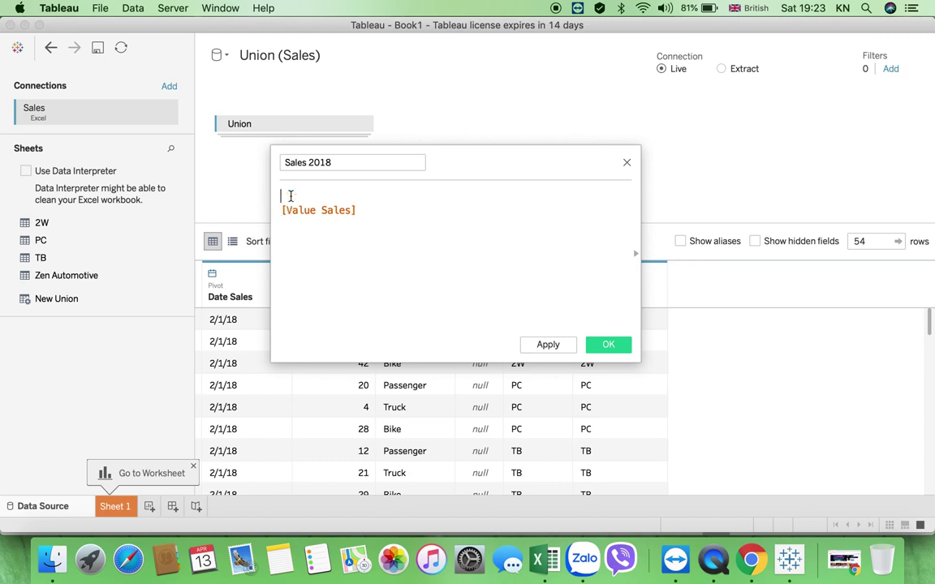
{"action": "type", "text": "IF "}
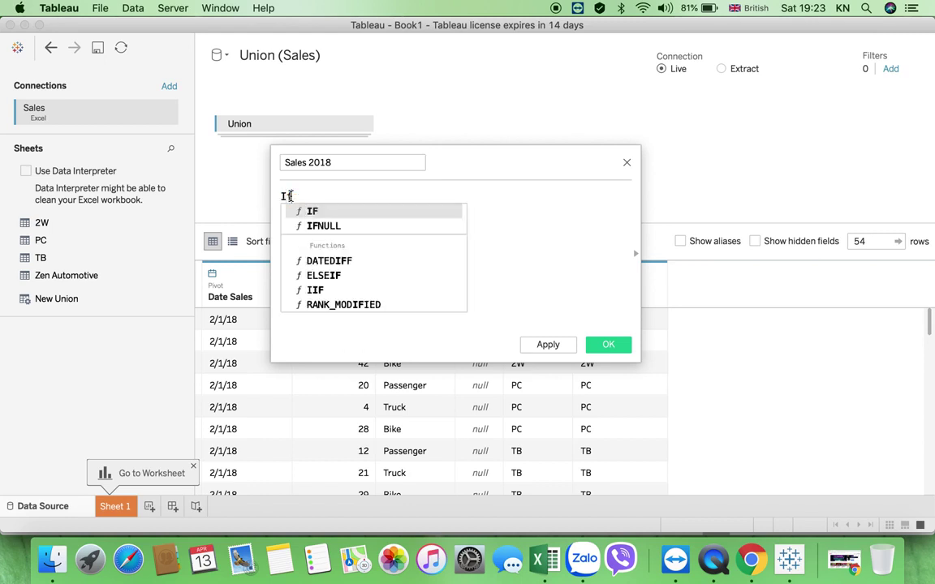
{"action": "type", "text": "Year"}
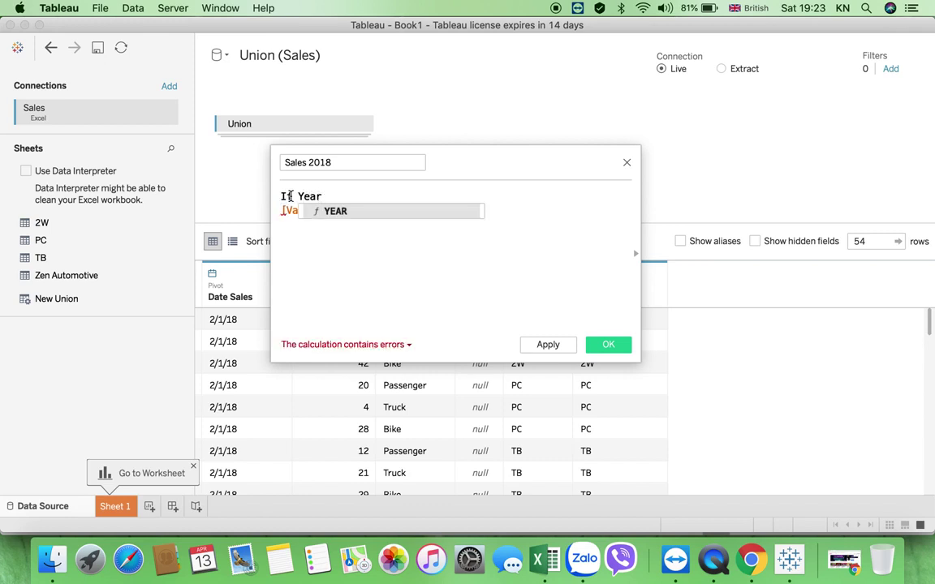
{"action": "left_click", "coordinate": [333, 211]}
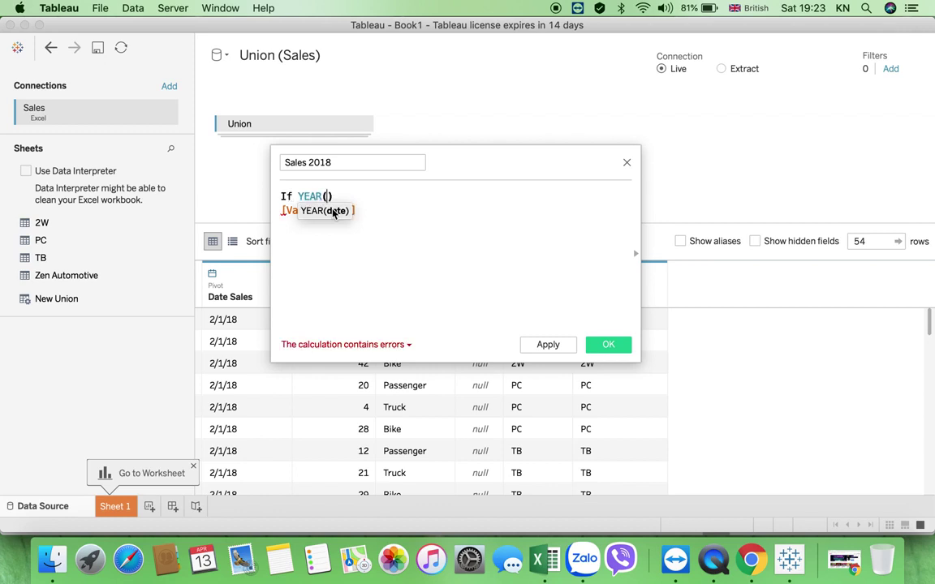
{"action": "type", "text": "Date"}
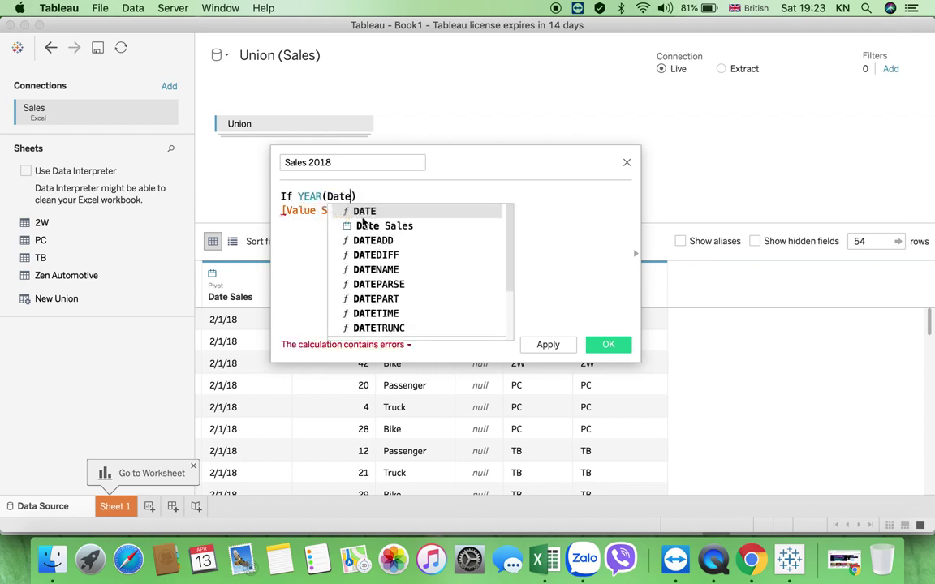
{"action": "left_click", "coordinate": [359, 226]}
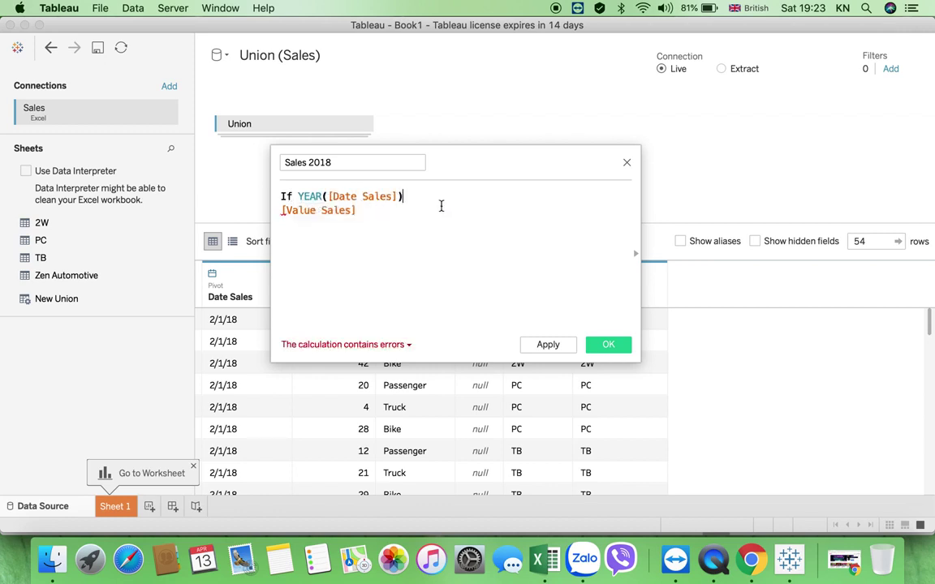
Complete the formula with =2018 THEN [Value Sales] END and apply it.
{"action": "type", "text": "="}
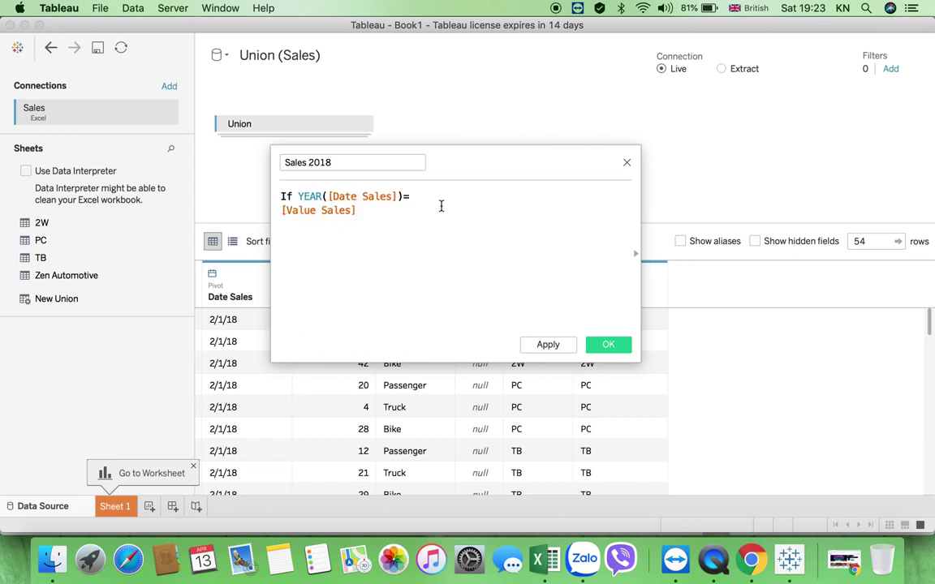
{"action": "type", "text": "2018 Then"}
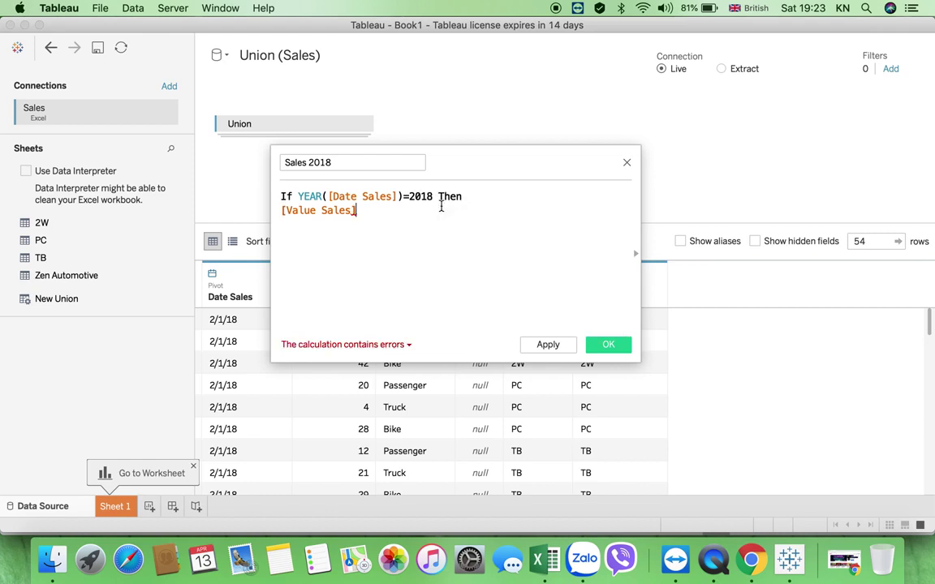
{"action": "key", "text": "Return"}
{"action": "type", "text": "End"}
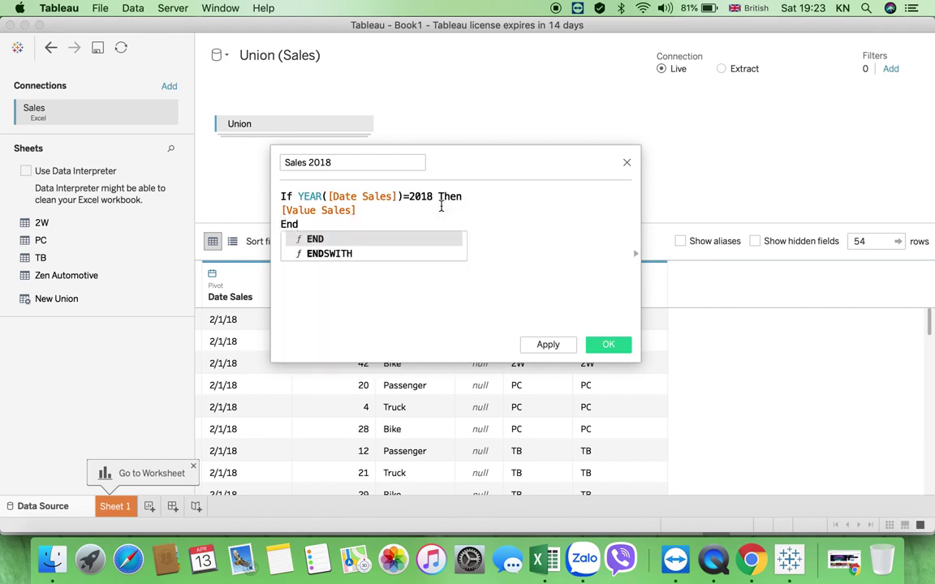
{"action": "key", "text": "Return"}
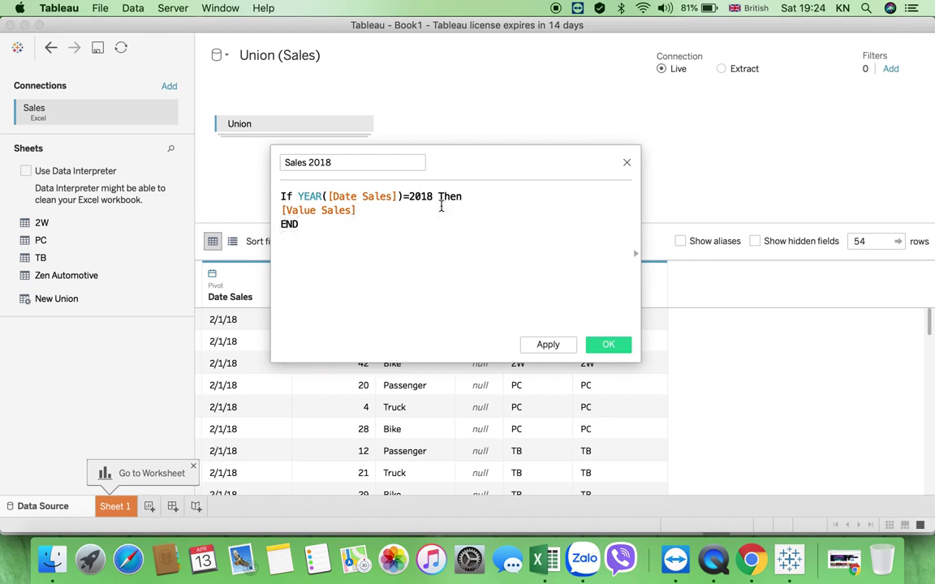
{"action": "left_click_drag", "start_coordinate": [308, 231], "coordinate": [270, 194]}
{"action": "key", "text": "super+c"}
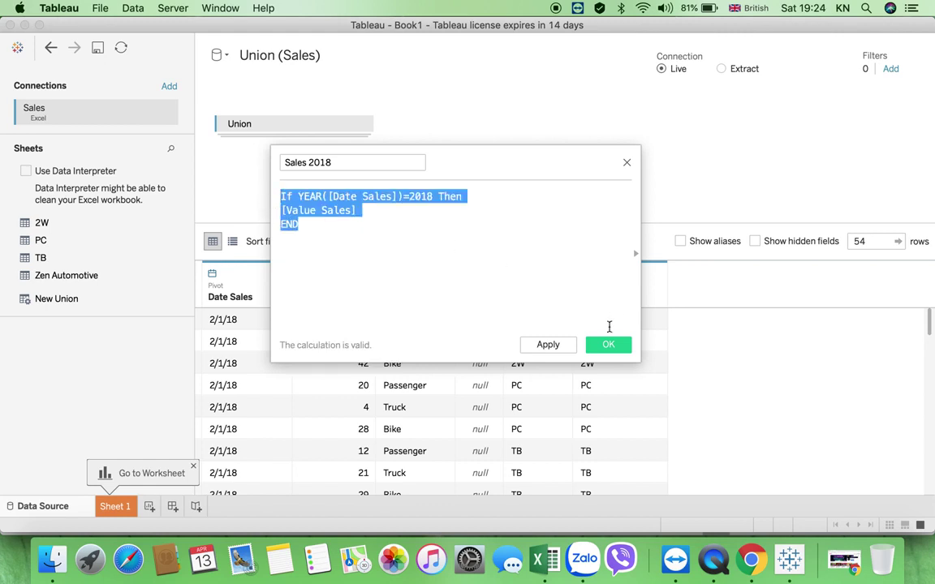
{"action": "left_click", "coordinate": [563, 346]}
{"action": "left_click", "coordinate": [602, 348]}
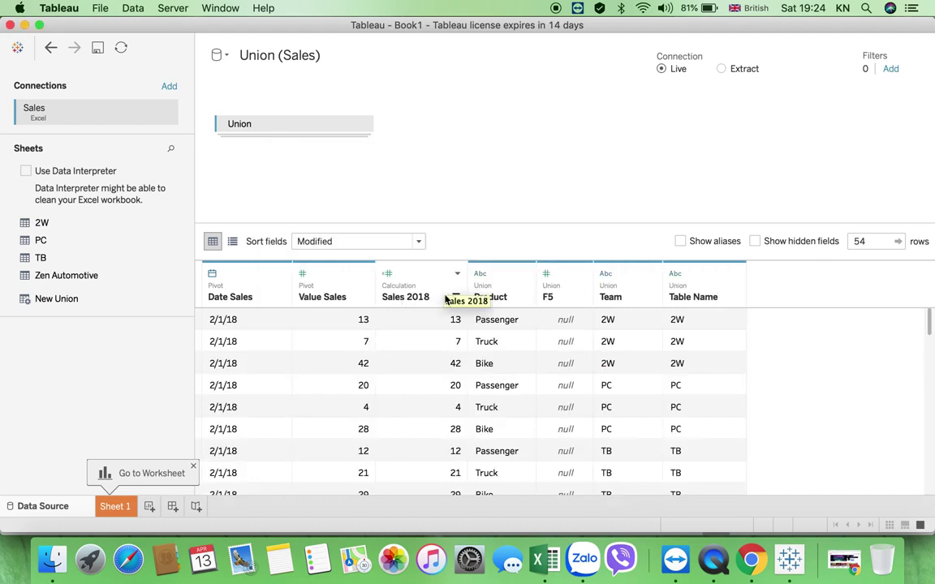
Create Sales 2019 by pasting the IF YEAR formula with 2018 changed to 2019.
{"action": "left_click", "coordinate": [457, 274]}
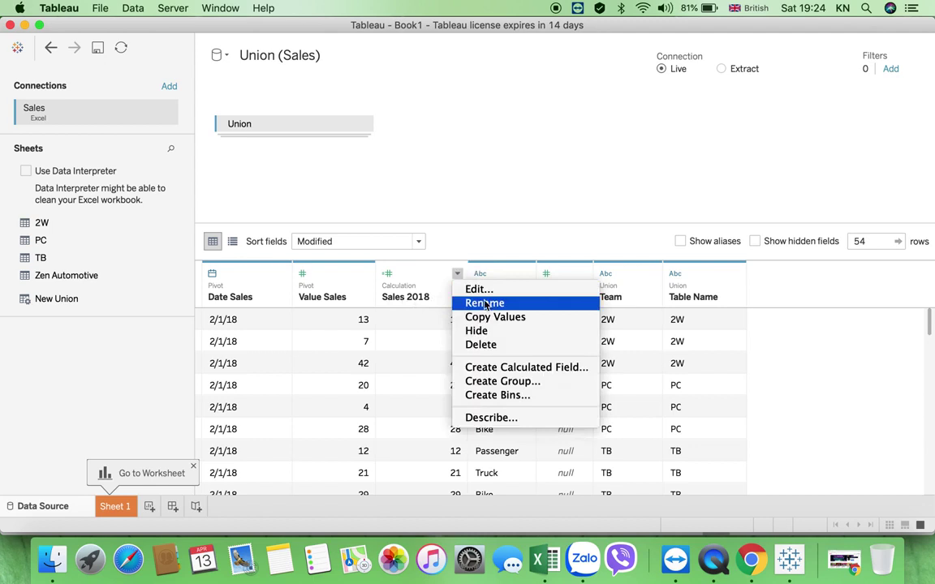
{"action": "left_click", "coordinate": [512, 371]}
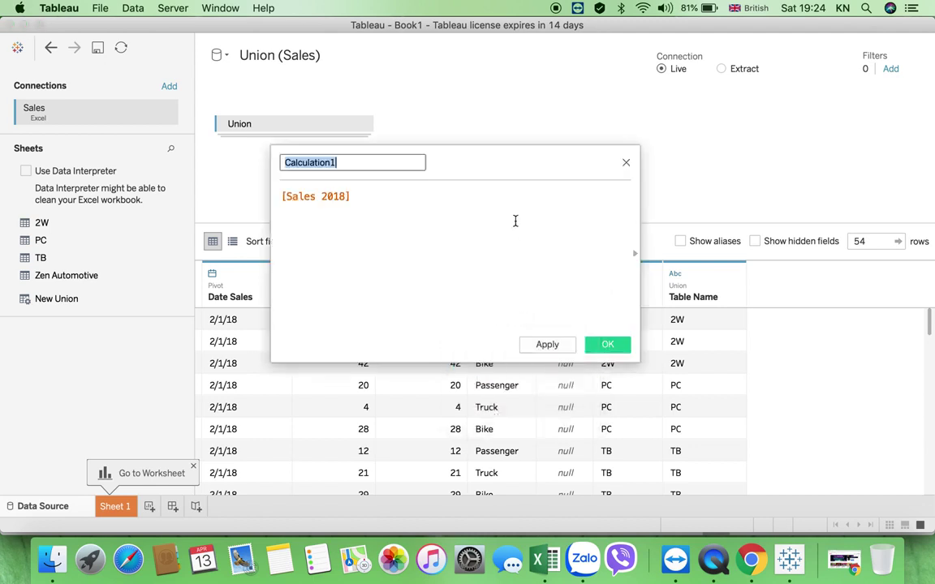
{"action": "left_click_drag", "start_coordinate": [354, 198], "coordinate": [234, 195]}
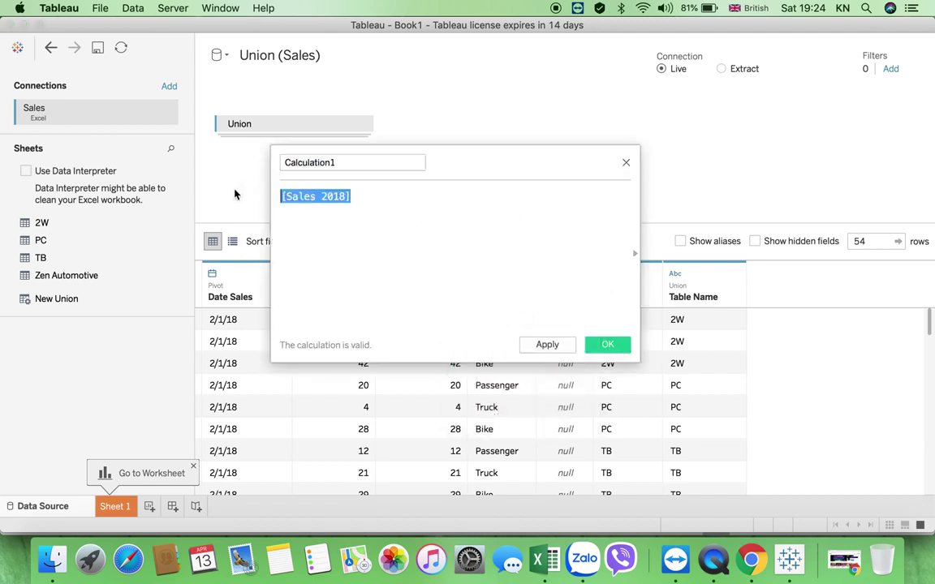
{"action": "key", "text": "super+v"}
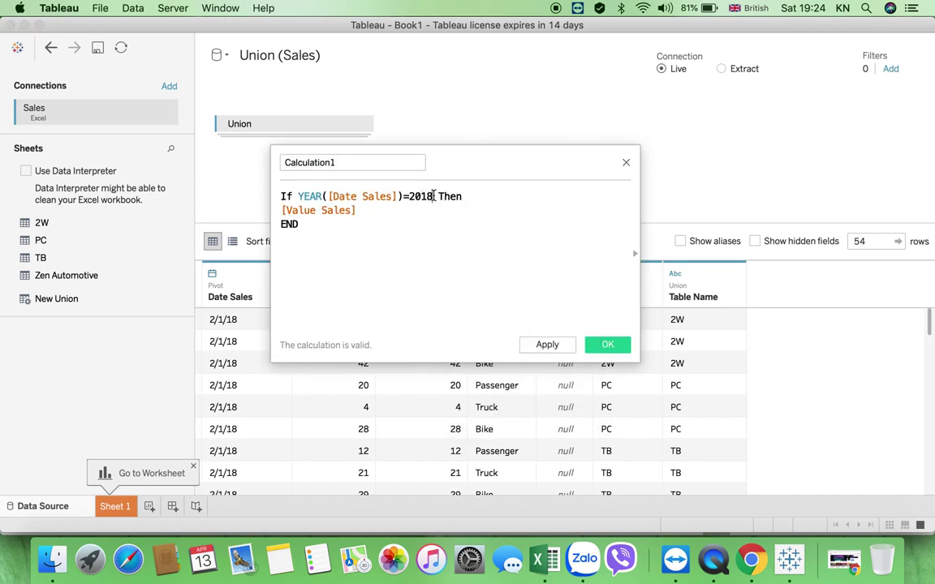
{"action": "left_click", "coordinate": [434, 196]}
{"action": "key", "text": "BackSpace"}
{"action": "type", "text": "9"}
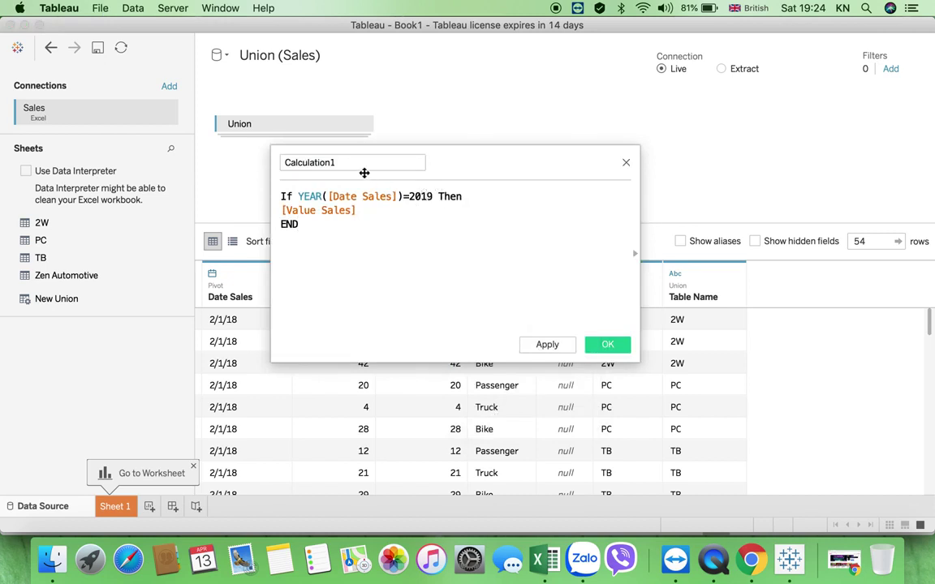
{"action": "double_click", "coordinate": [350, 164]}
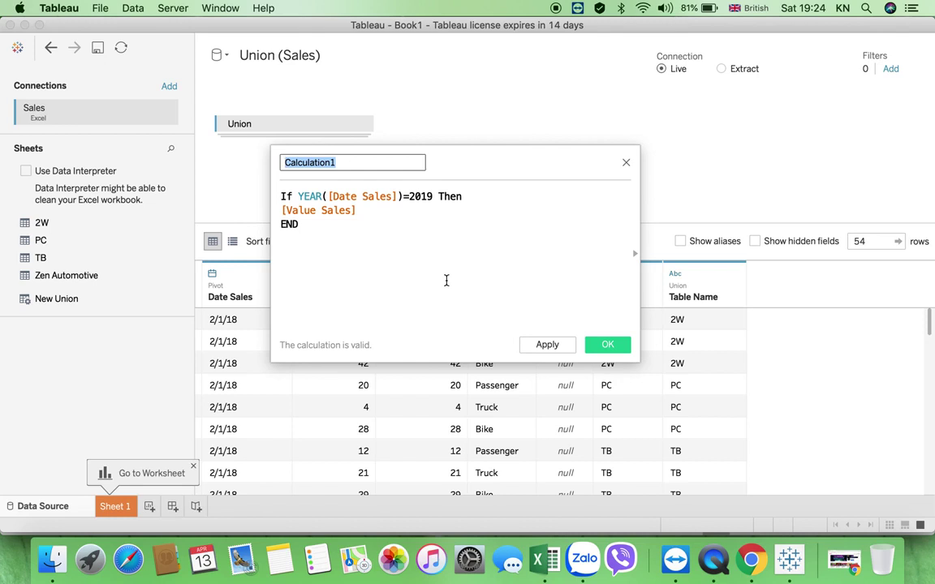
{"action": "type", "text": "Sales 2019"}
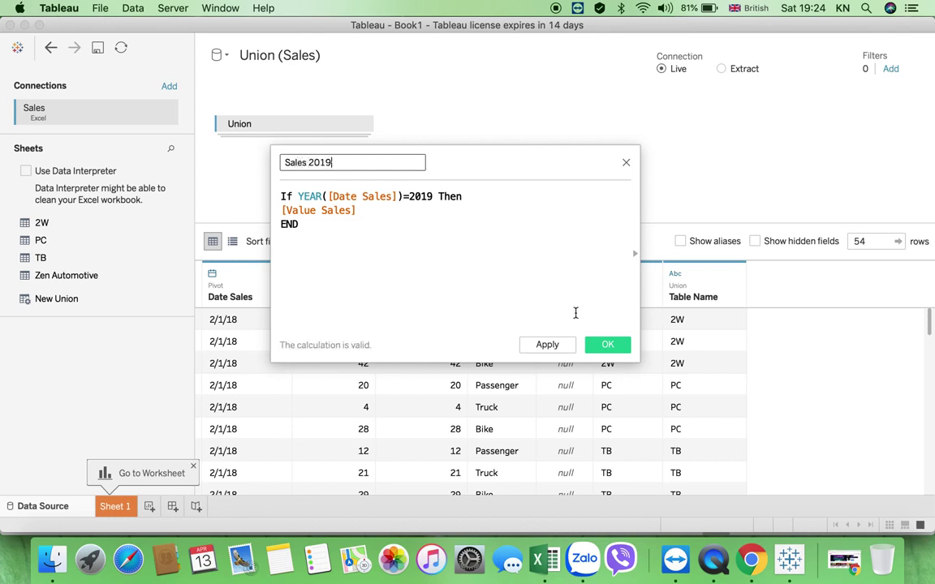
{"action": "left_click", "coordinate": [547, 344]}
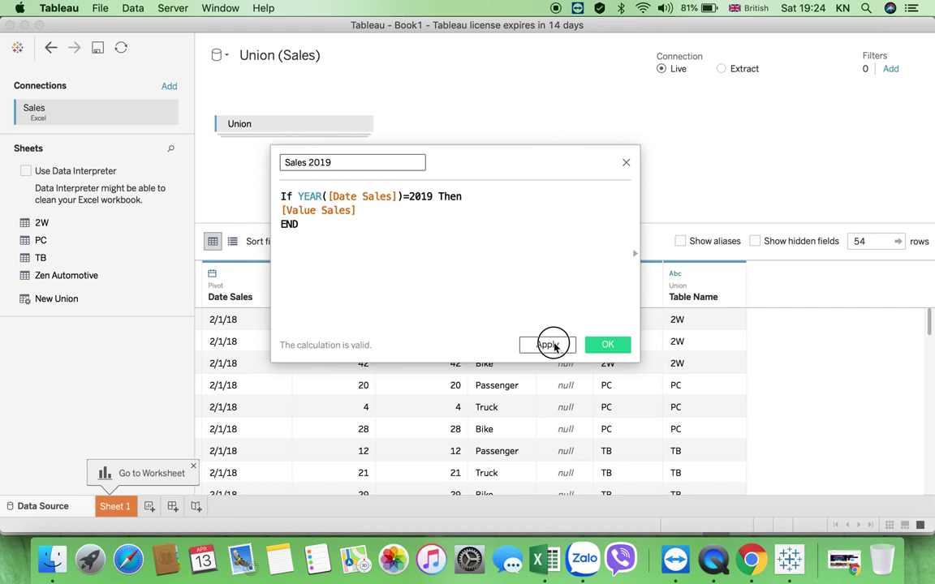
{"action": "left_click", "coordinate": [605, 346]}
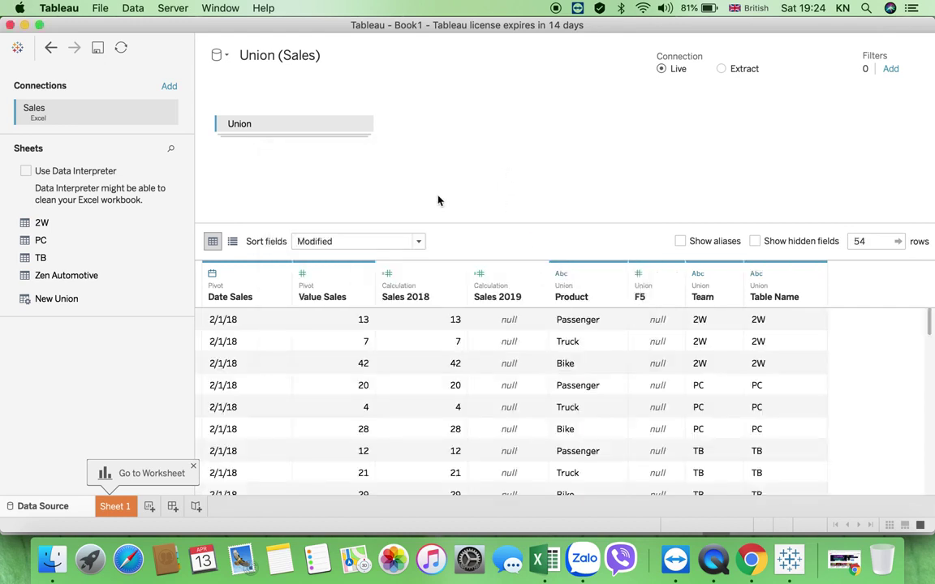
{"action": "left_click", "coordinate": [114, 506]}
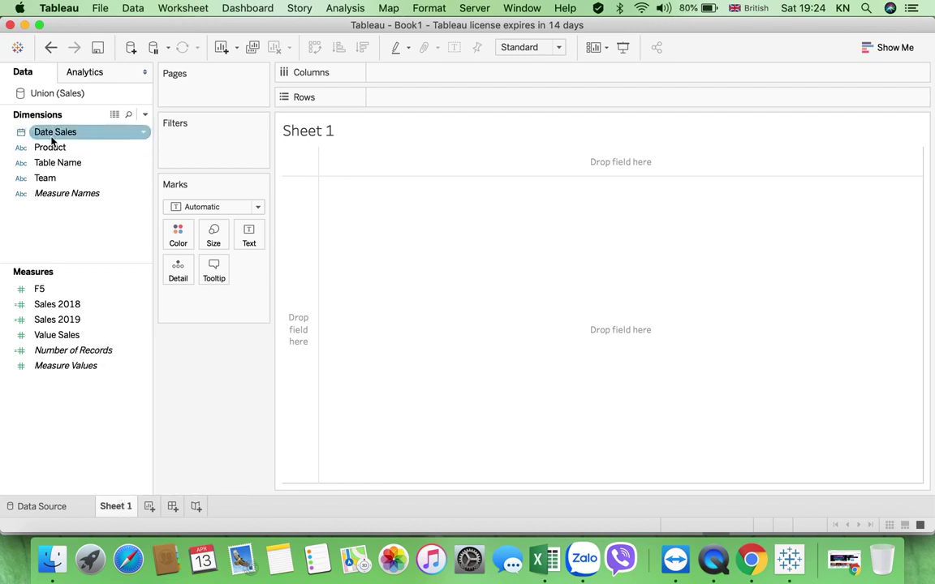
Put Date Sales on Columns at month level only, with Sales 2018 and Sales 2019 on Rows.
{"action": "left_click_drag", "start_coordinate": [51, 139], "coordinate": [385, 80]}
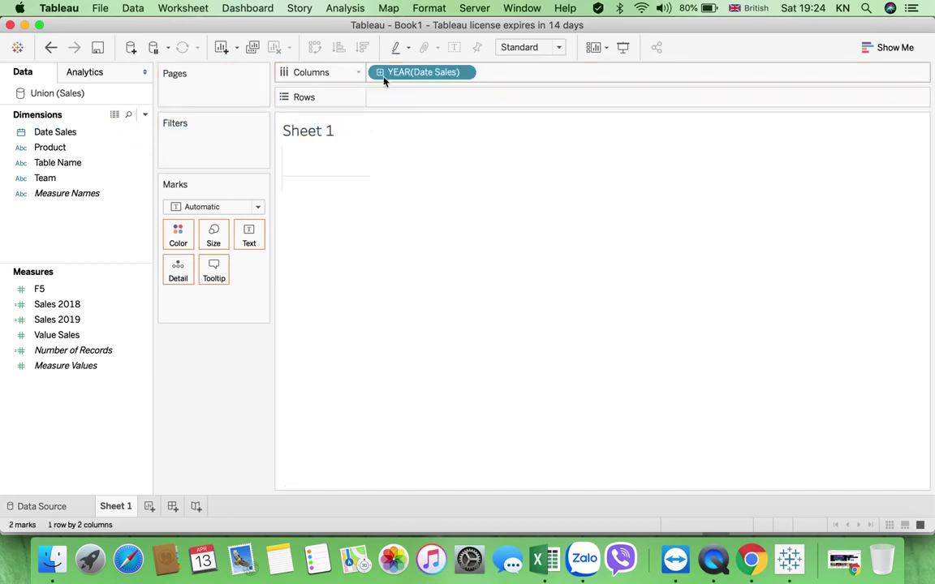
{"action": "left_click", "coordinate": [381, 73]}
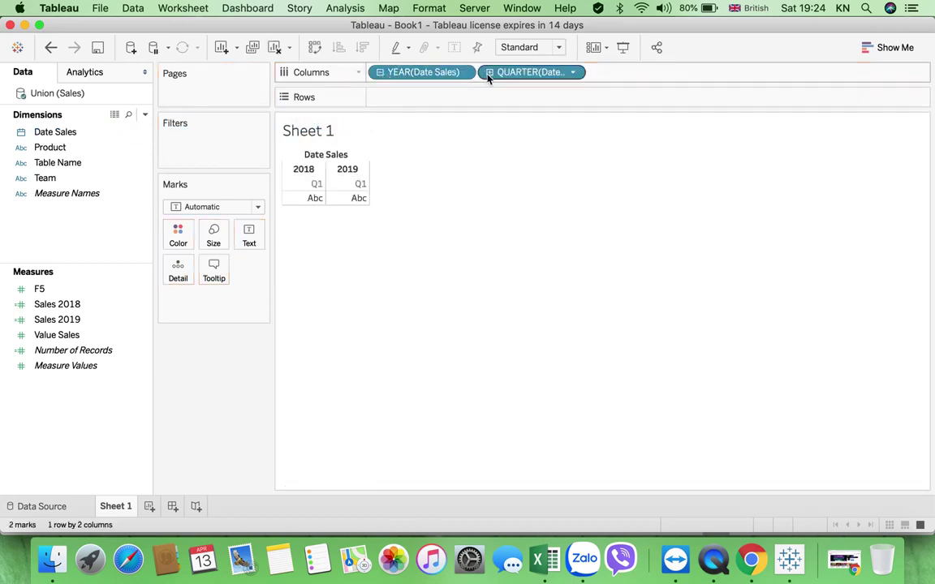
{"action": "left_click", "coordinate": [489, 73]}
{"action": "left_click_drag", "start_coordinate": [515, 75], "coordinate": [215, 138]}
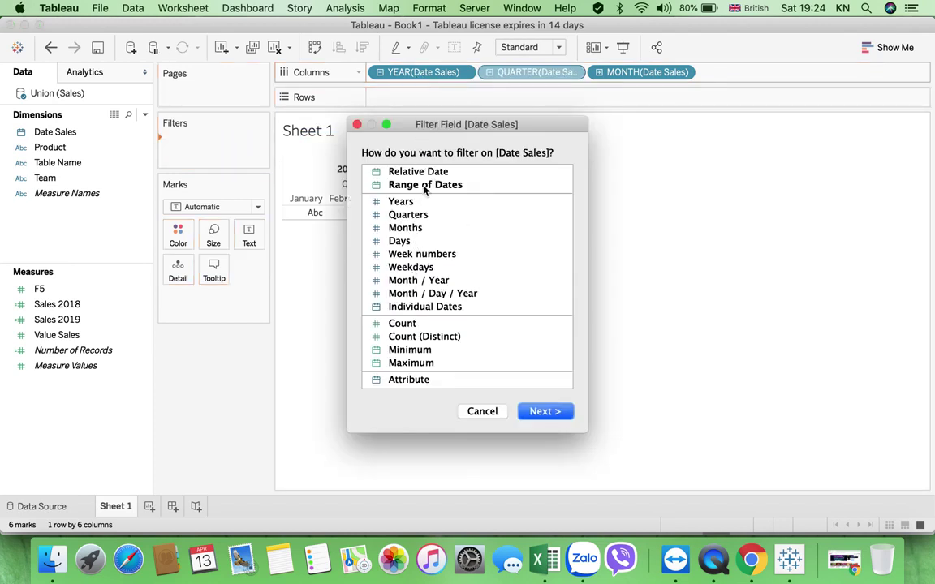
{"action": "left_click", "coordinate": [464, 413]}
{"action": "left_click_drag", "start_coordinate": [519, 72], "coordinate": [217, 187]}
{"action": "left_click_drag", "start_coordinate": [392, 77], "coordinate": [78, 222]}
{"action": "left_click_drag", "start_coordinate": [82, 307], "coordinate": [385, 100]}
{"action": "left_click_drag", "start_coordinate": [76, 318], "coordinate": [521, 97]}
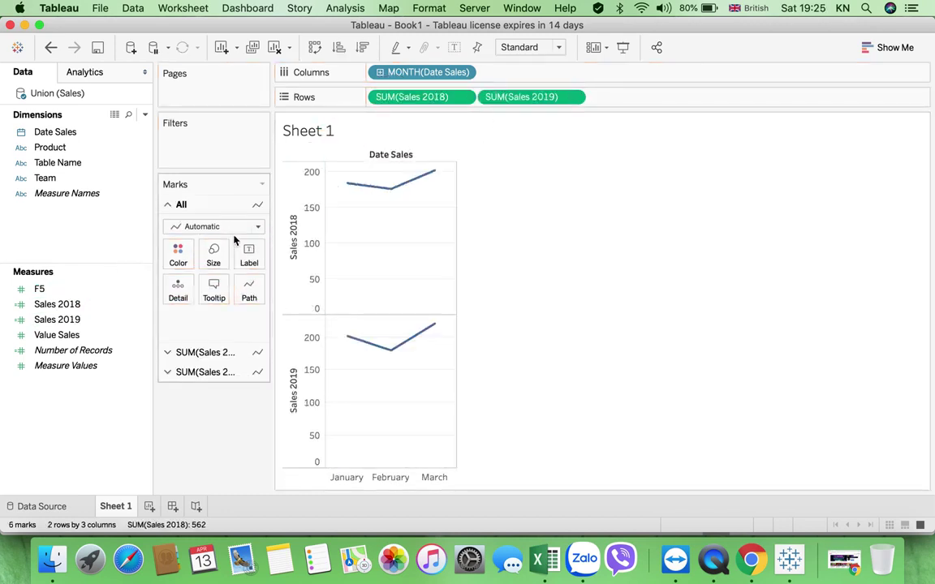
Switch the marks to Bar and merge the Sales 2019 axis onto Sales 2018.
{"action": "left_click", "coordinate": [257, 228]}
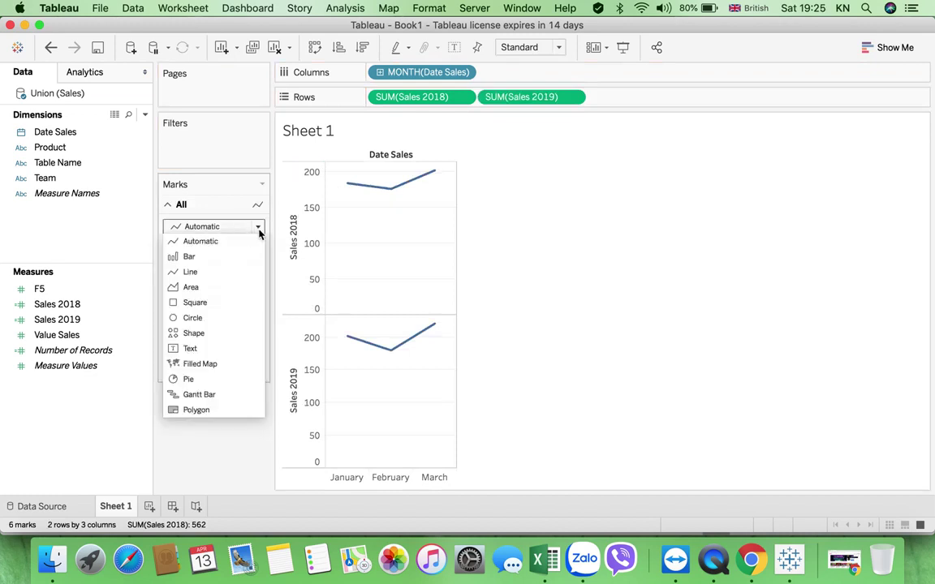
{"action": "left_click", "coordinate": [231, 258]}
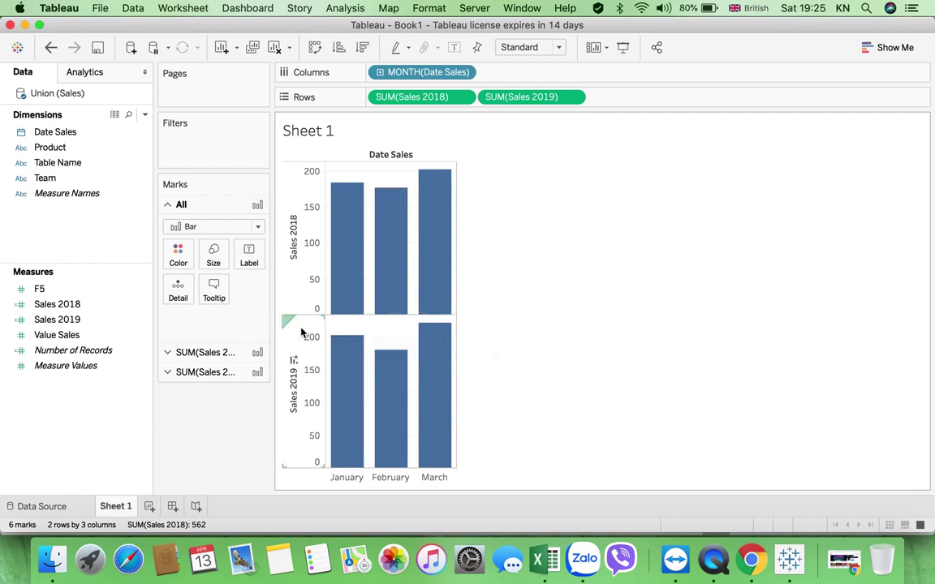
{"action": "left_click_drag", "start_coordinate": [301, 329], "coordinate": [314, 244]}
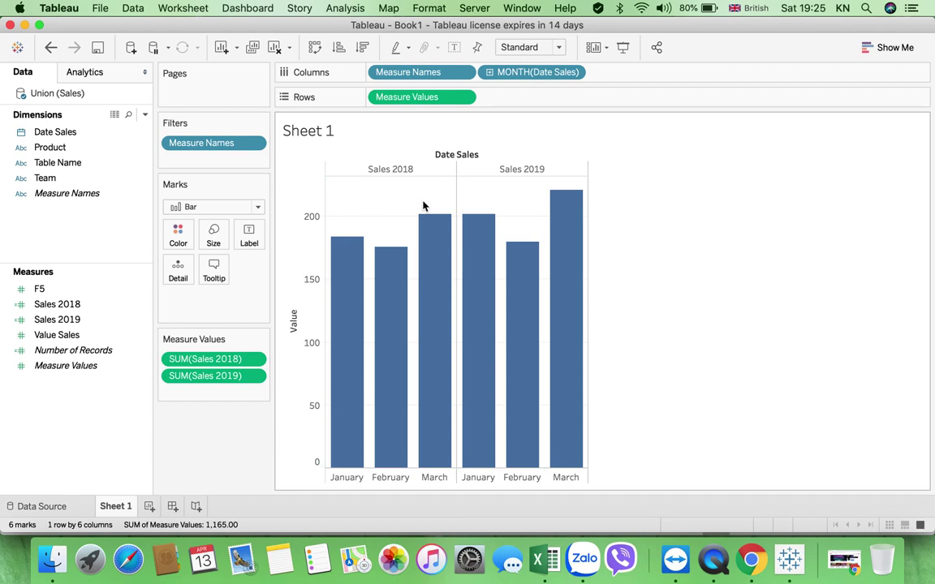
{"action": "mouse_move", "coordinate": [337, 246]}
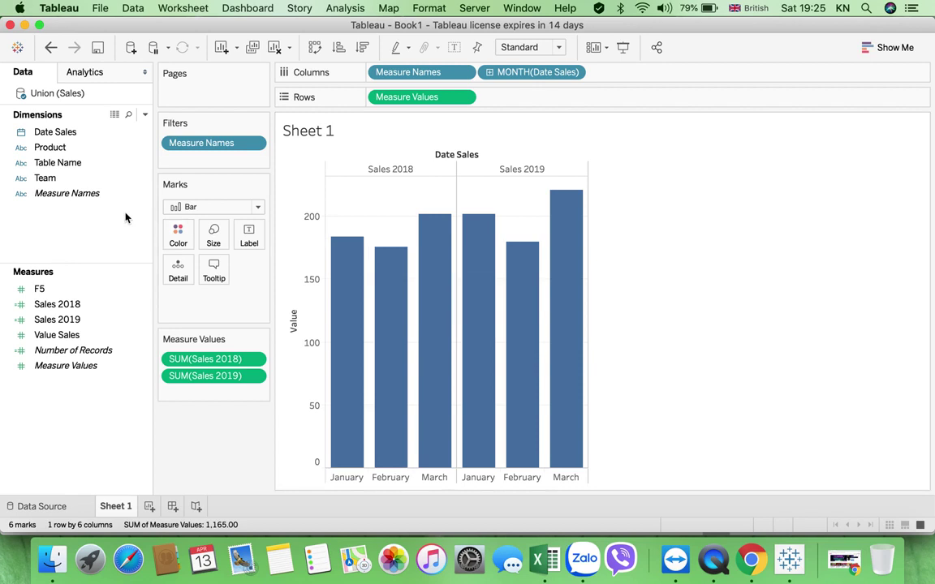
Colour the monthly bars by Product (Bike, Passenger, Truck) and show value labels on each segment.
{"action": "left_click", "coordinate": [60, 179]}
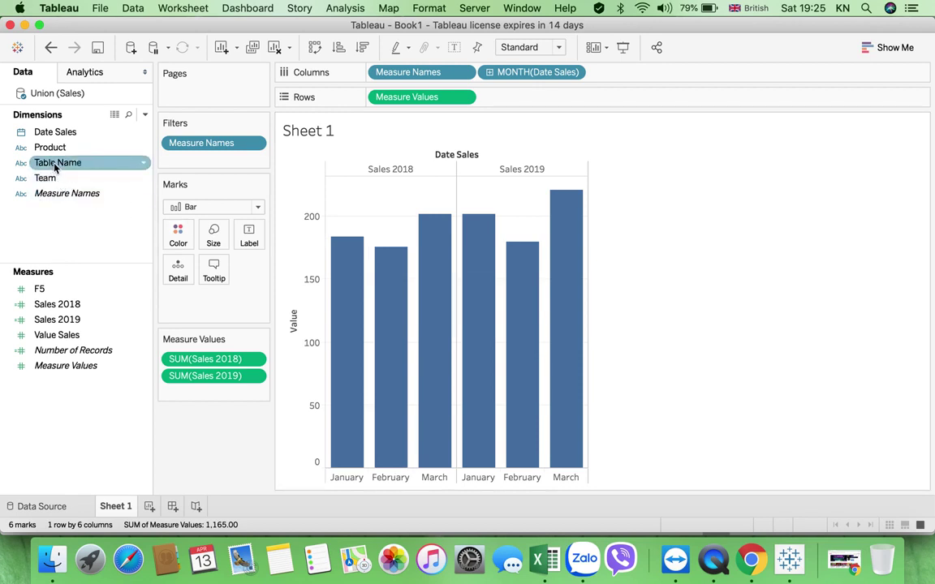
{"action": "left_click_drag", "start_coordinate": [50, 148], "coordinate": [178, 240]}
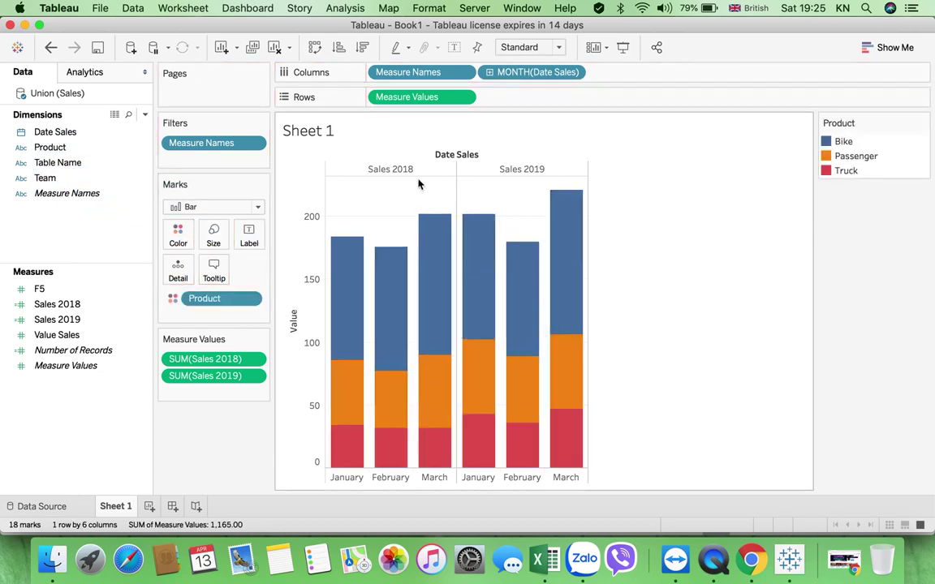
{"action": "left_click", "coordinate": [453, 47]}
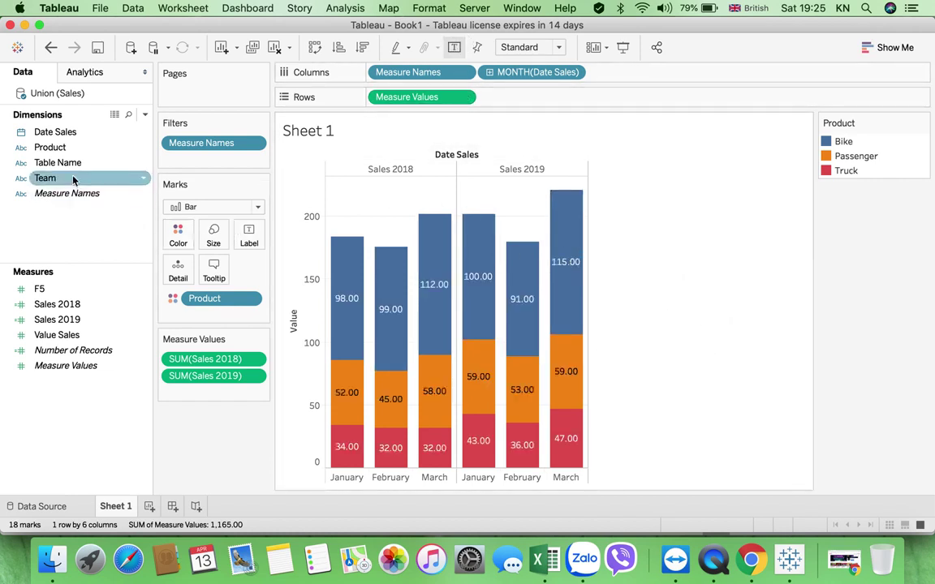
Add Product names as bar labels and recolour with Tableau 20: Bike green, Passenger dark blue.
{"action": "left_click_drag", "start_coordinate": [48, 147], "coordinate": [248, 235]}
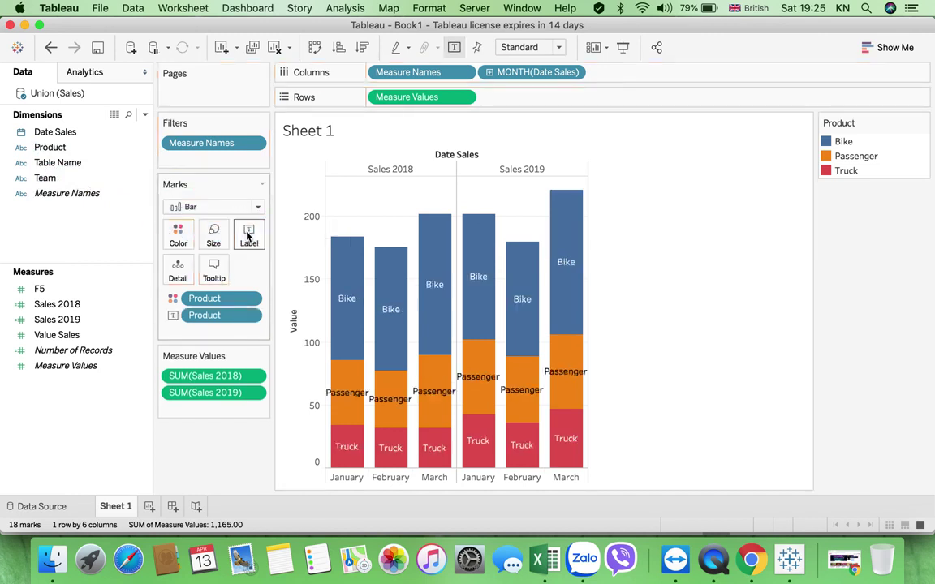
{"action": "left_click", "coordinate": [923, 123]}
{"action": "left_click", "coordinate": [849, 136]}
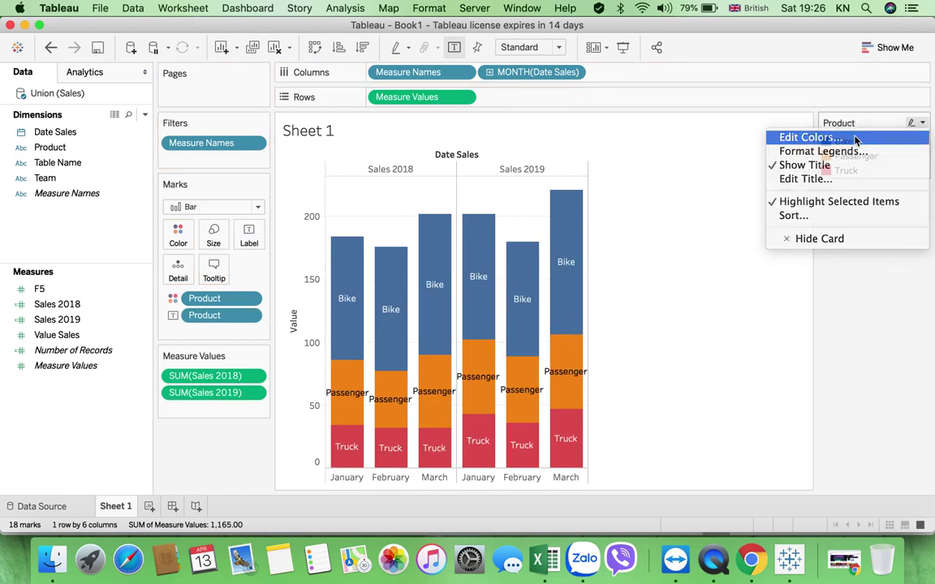
{"action": "left_click", "coordinate": [611, 167]}
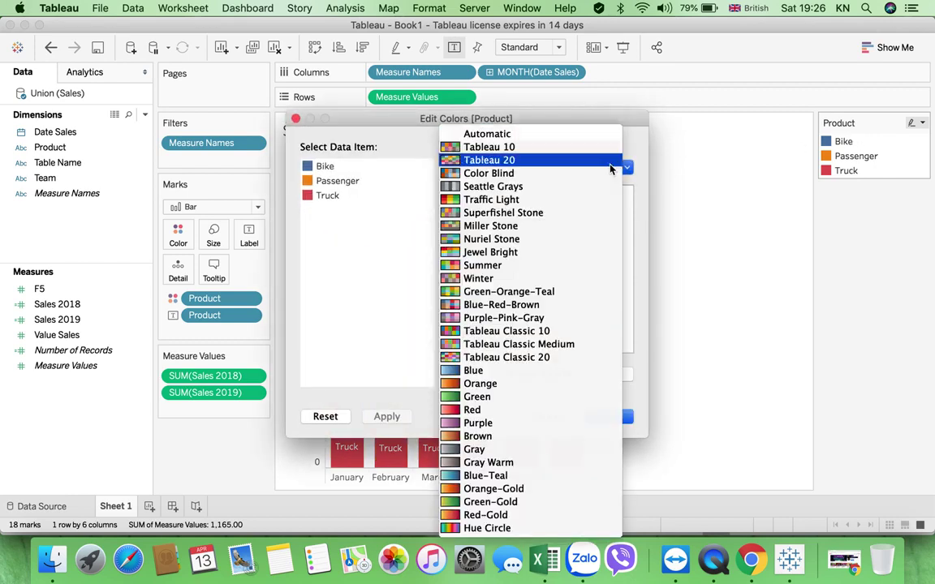
{"action": "left_click", "coordinate": [519, 165]}
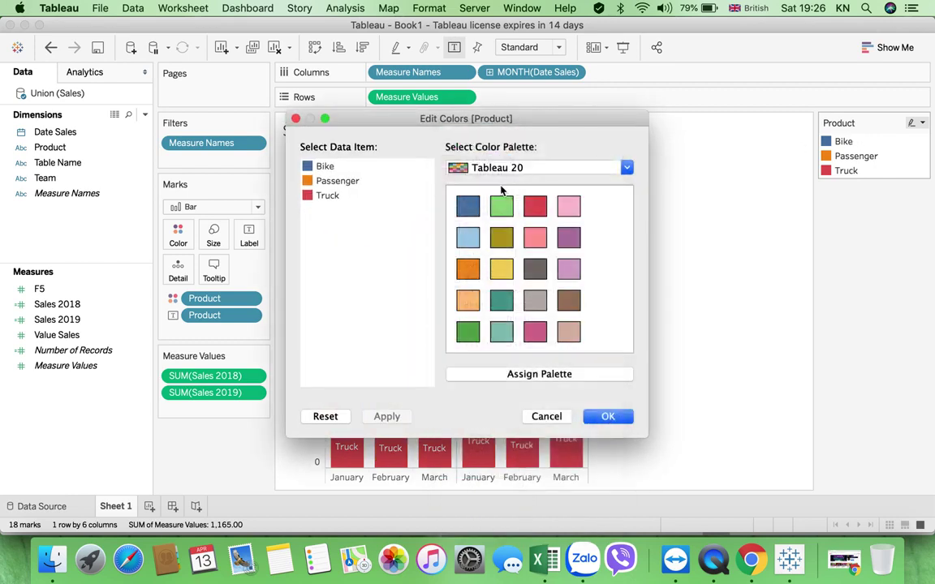
{"action": "left_click", "coordinate": [501, 207]}
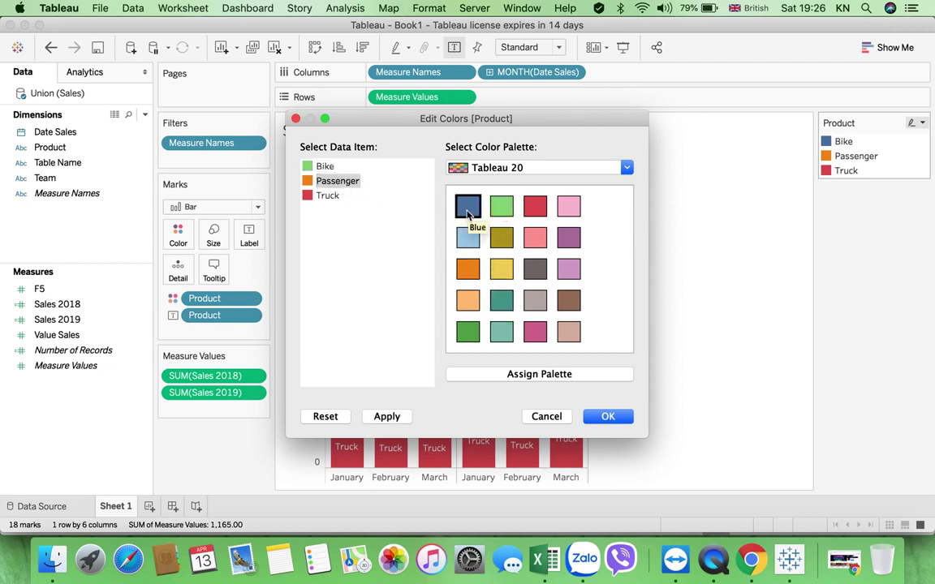
{"action": "left_click", "coordinate": [467, 209]}
{"action": "left_click", "coordinate": [605, 416]}
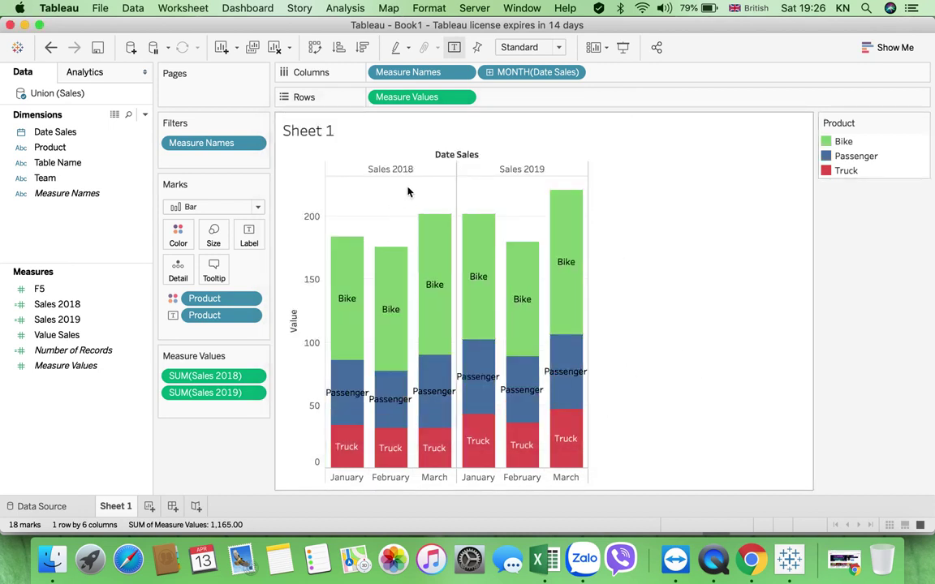
Show row grand totals so Total bars for Sales 2018 and Sales 2019 appear.
{"action": "left_click", "coordinate": [345, 8]}
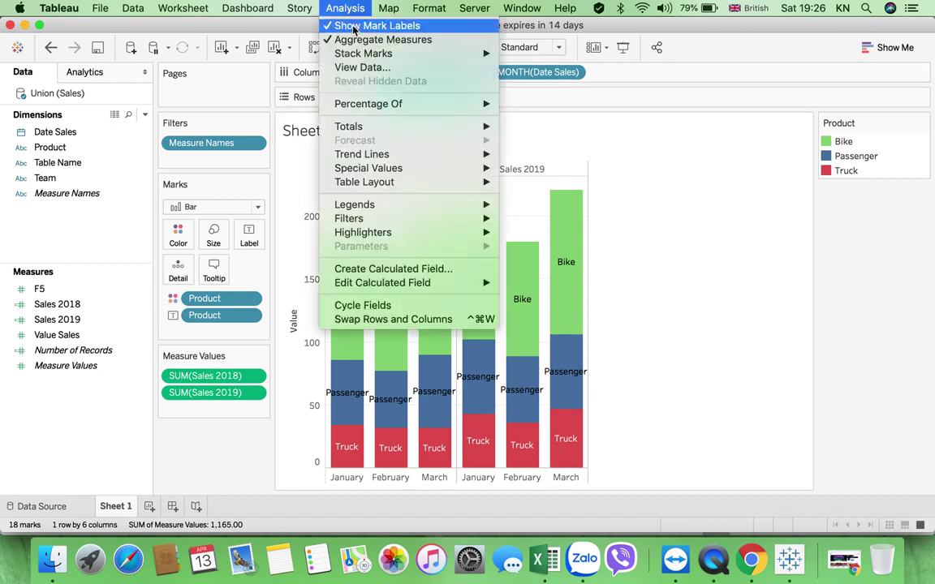
{"action": "mouse_move", "coordinate": [396, 130]}
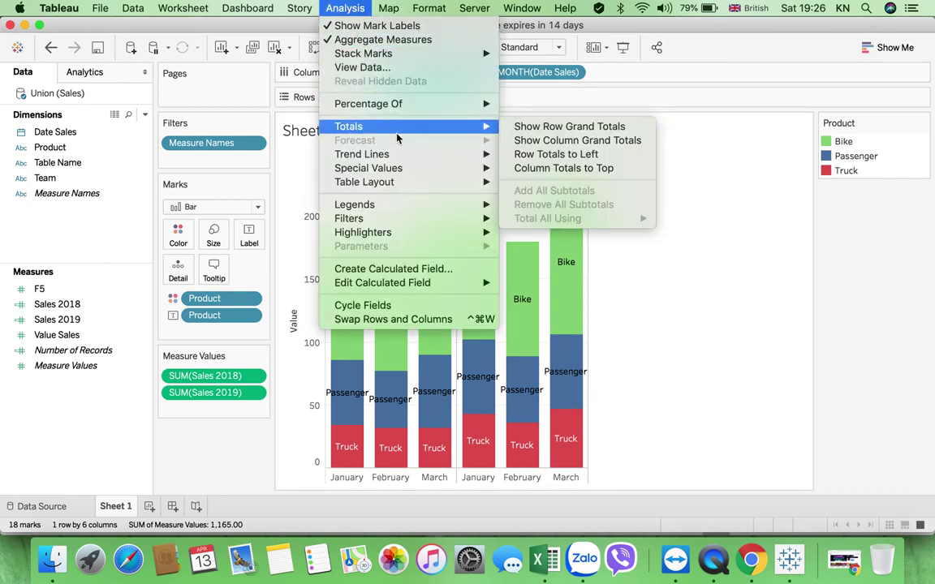
{"action": "left_click", "coordinate": [547, 127]}
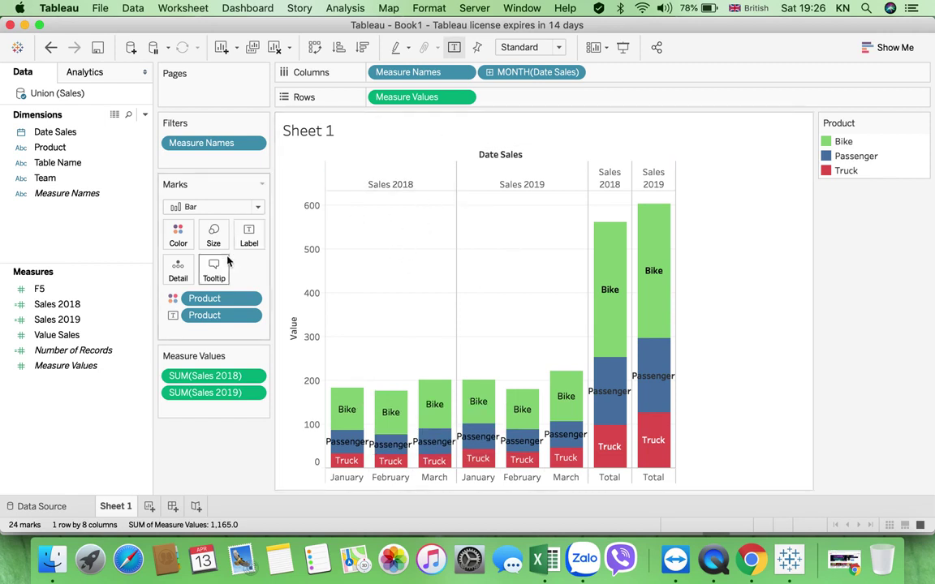
Add a per-cell reference line at each bar's Sum, labelled with its value.
{"action": "left_click", "coordinate": [86, 73]}
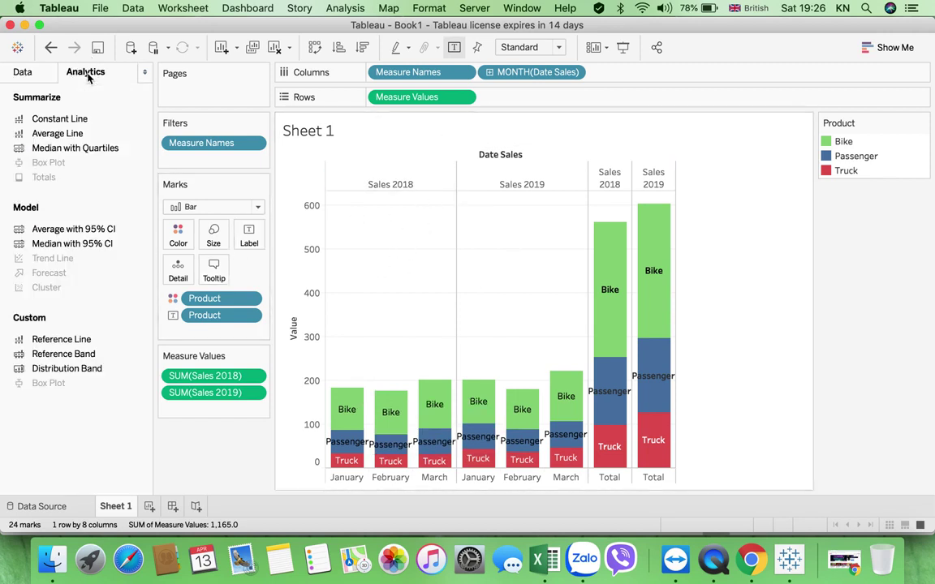
{"action": "double_click", "coordinate": [67, 341]}
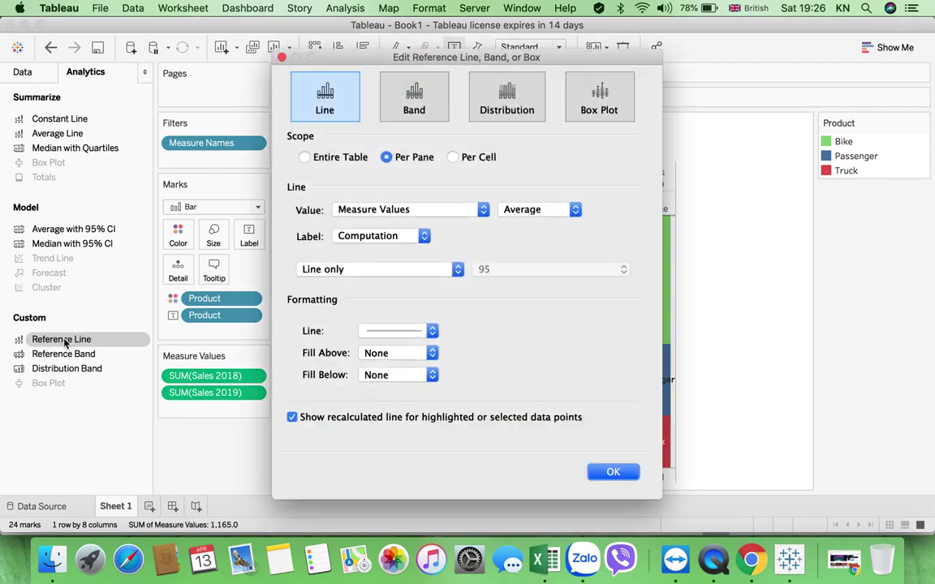
{"action": "left_click", "coordinate": [570, 213]}
{"action": "key", "text": "Up"}
{"action": "key", "text": "Up"}
{"action": "key", "text": "Up"}
{"action": "key", "text": "Up"}
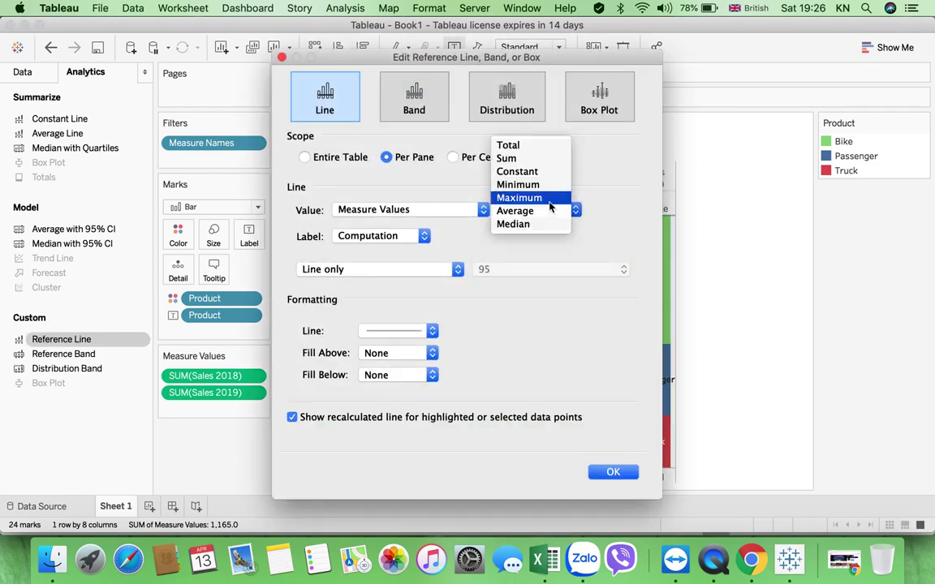
{"action": "key", "text": "Return"}
{"action": "left_click", "coordinate": [379, 235]}
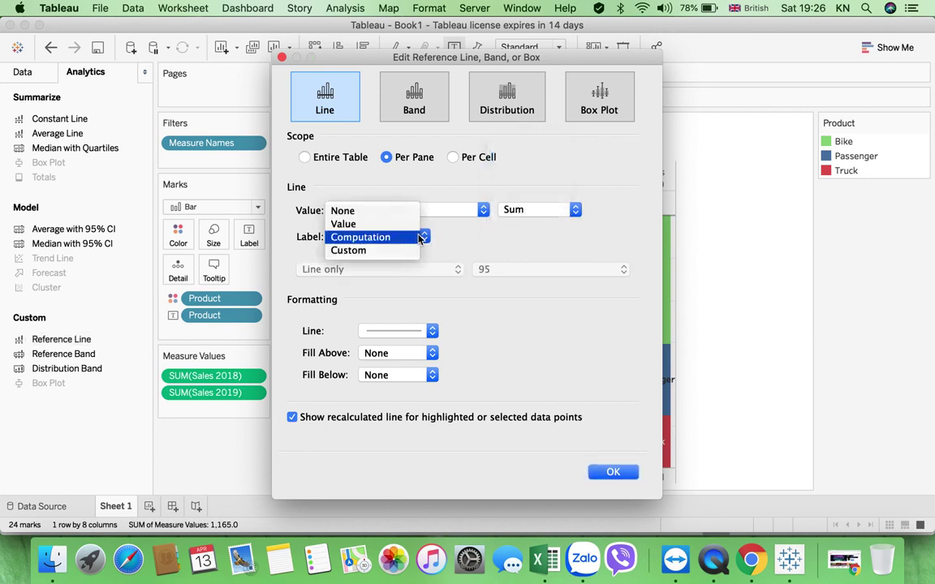
{"action": "left_click", "coordinate": [354, 224]}
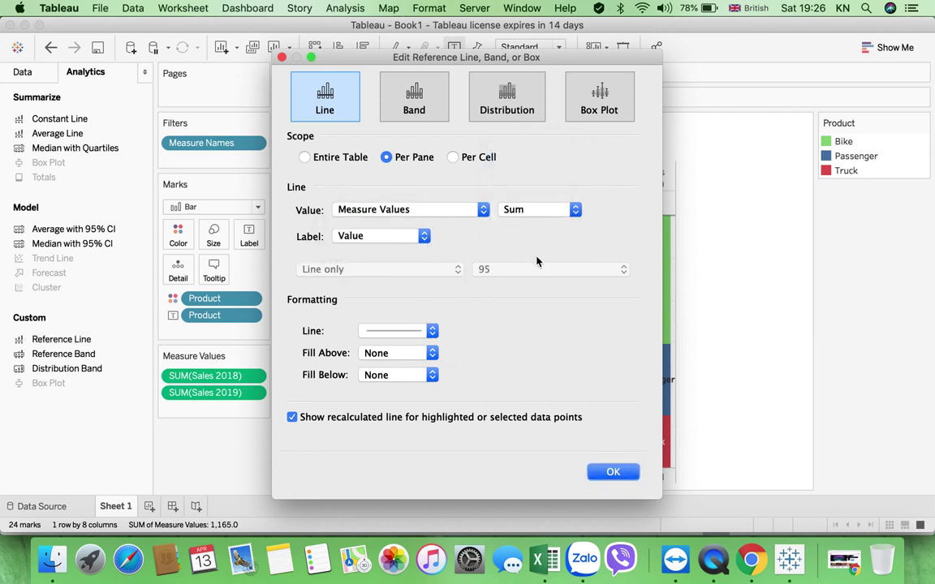
{"action": "left_click", "coordinate": [452, 158]}
{"action": "left_click", "coordinate": [607, 471]}
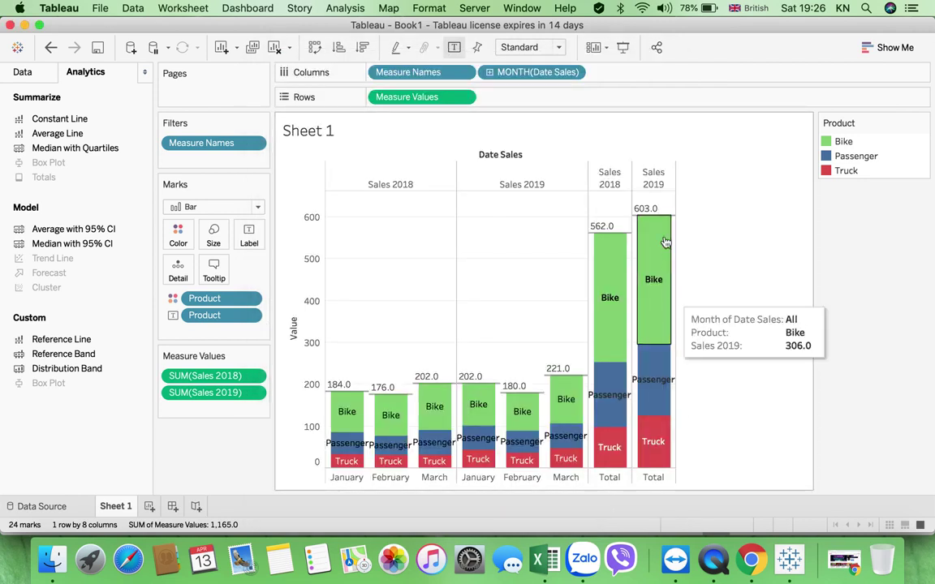
Format the reference-line labels as custom currency with no decimal places.
{"action": "left_click", "coordinate": [656, 215]}
{"action": "right_click", "coordinate": [654, 213]}
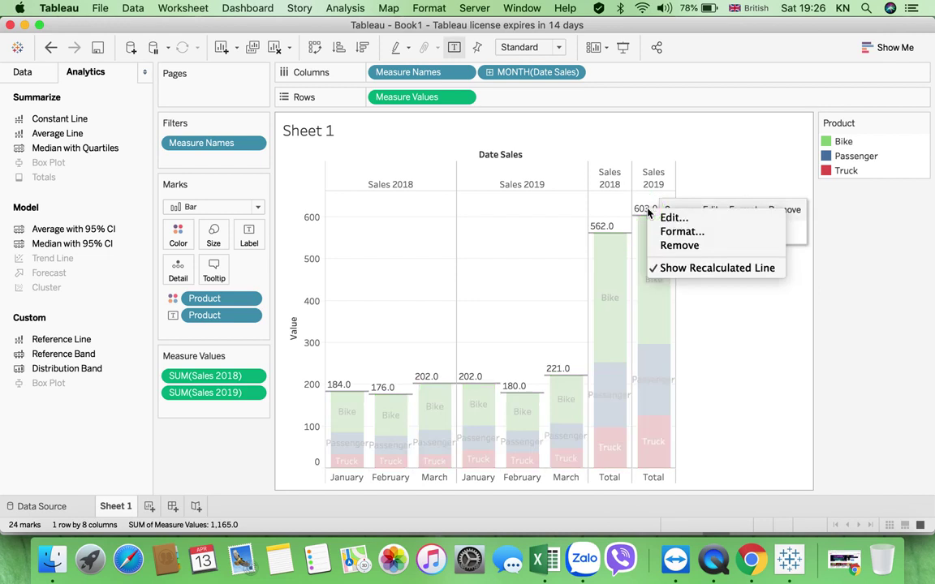
{"action": "left_click", "coordinate": [682, 232]}
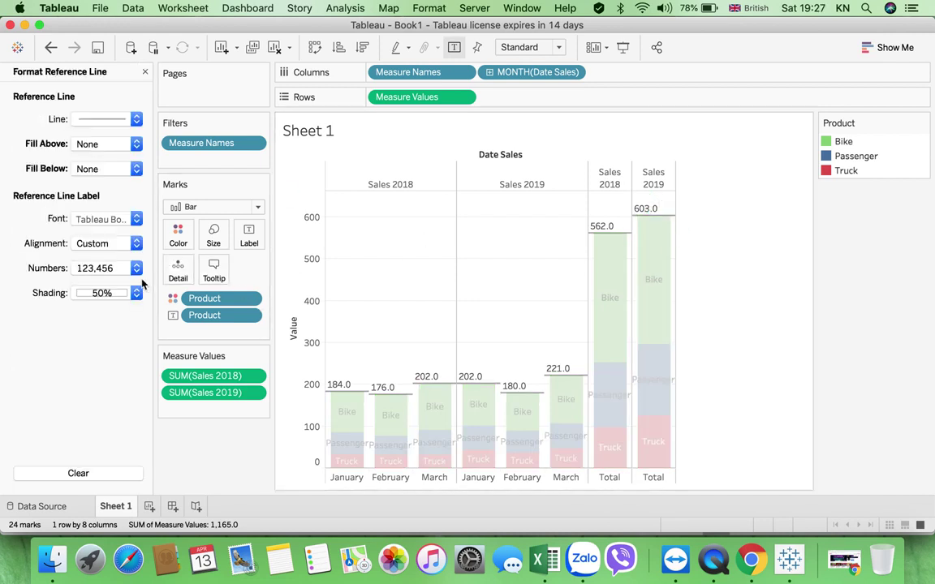
{"action": "left_click", "coordinate": [136, 270]}
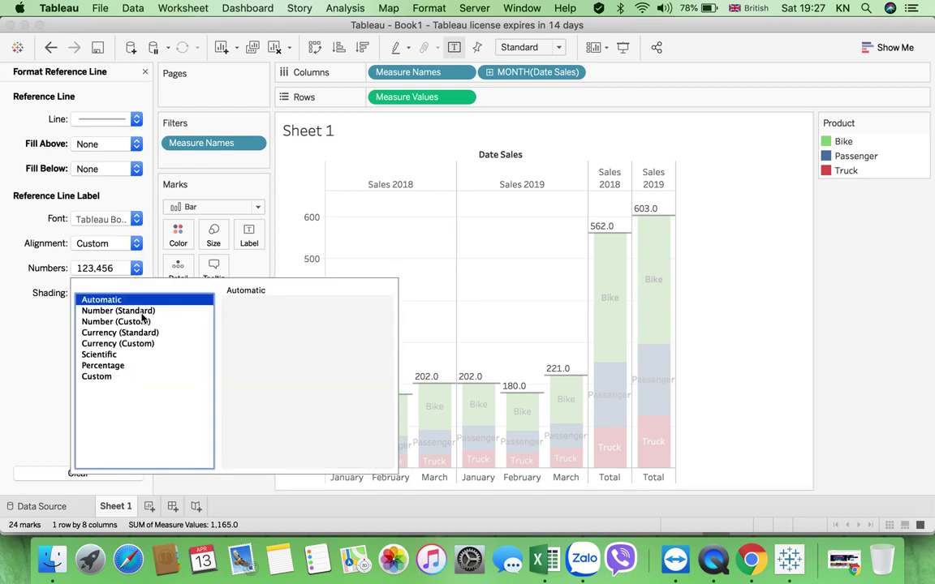
{"action": "left_click", "coordinate": [142, 344]}
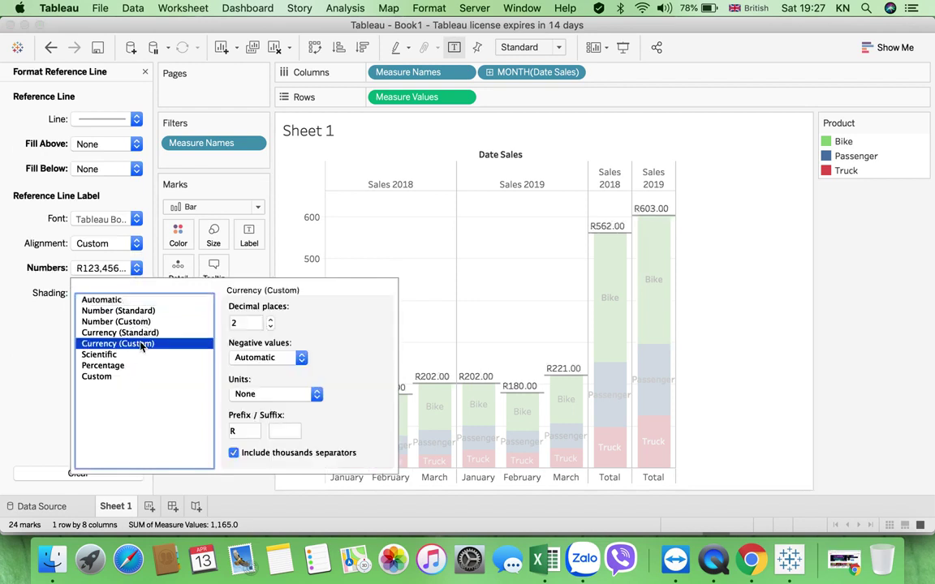
{"action": "left_click", "coordinate": [270, 326]}
{"action": "left_click", "coordinate": [270, 326]}
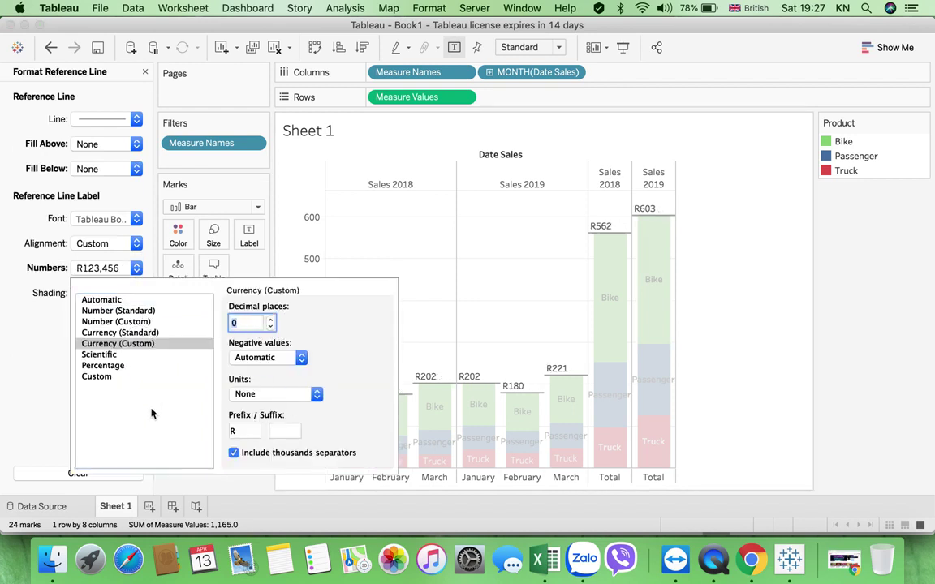
{"action": "left_click", "coordinate": [728, 332]}
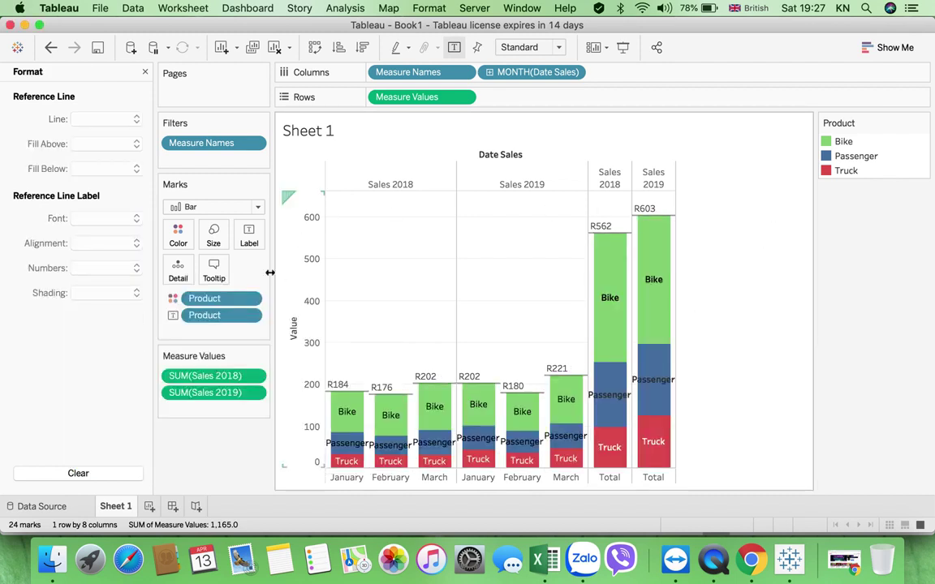
Reformat the reference-line labels as Number (Custom) with 0 decimal places.
{"action": "right_click", "coordinate": [643, 215]}
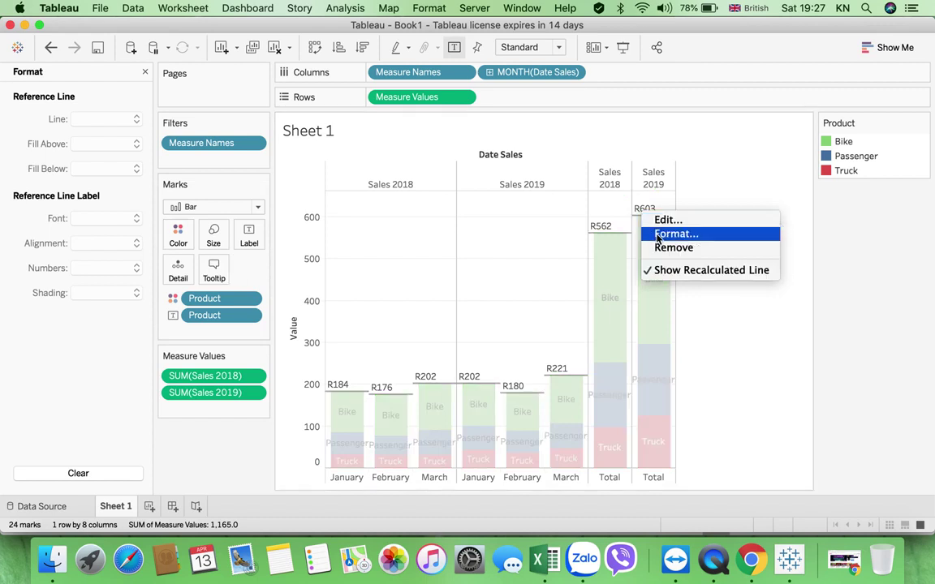
{"action": "left_click", "coordinate": [658, 234]}
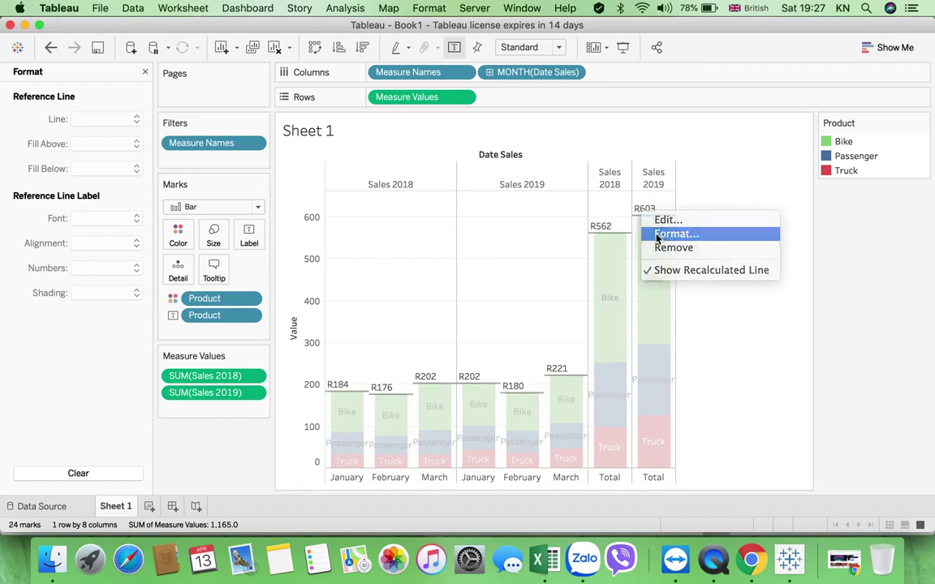
{"action": "left_click", "coordinate": [136, 270]}
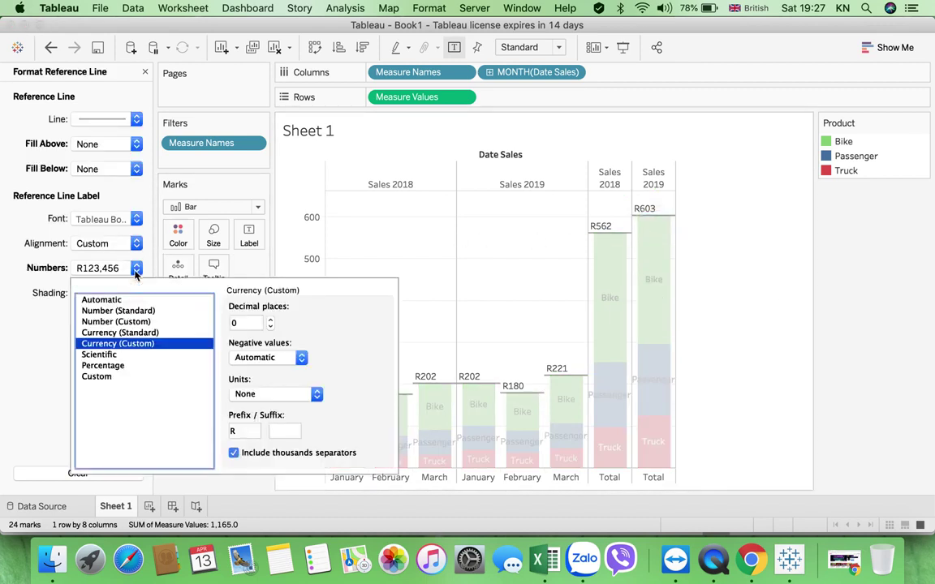
{"action": "left_click", "coordinate": [134, 322]}
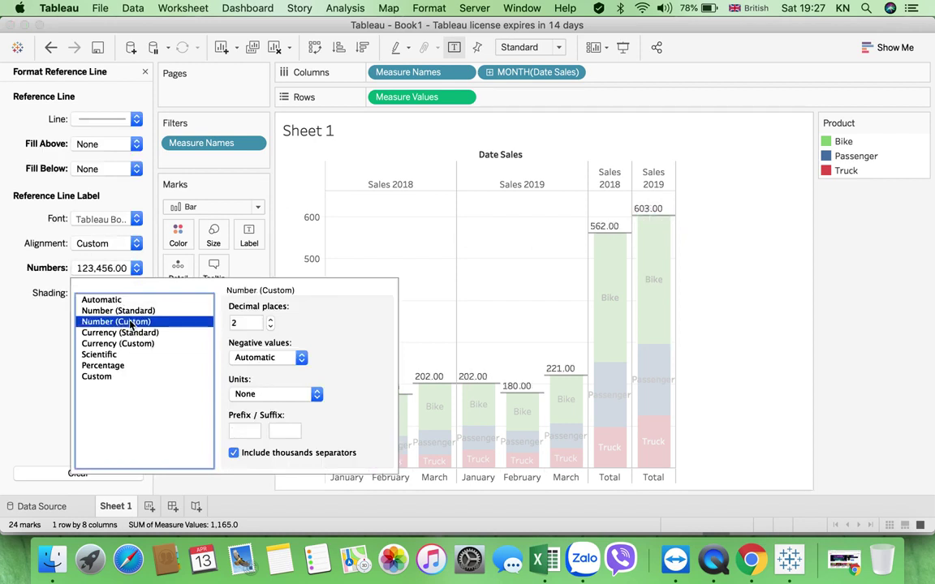
{"action": "left_click", "coordinate": [271, 327]}
{"action": "left_click", "coordinate": [270, 327]}
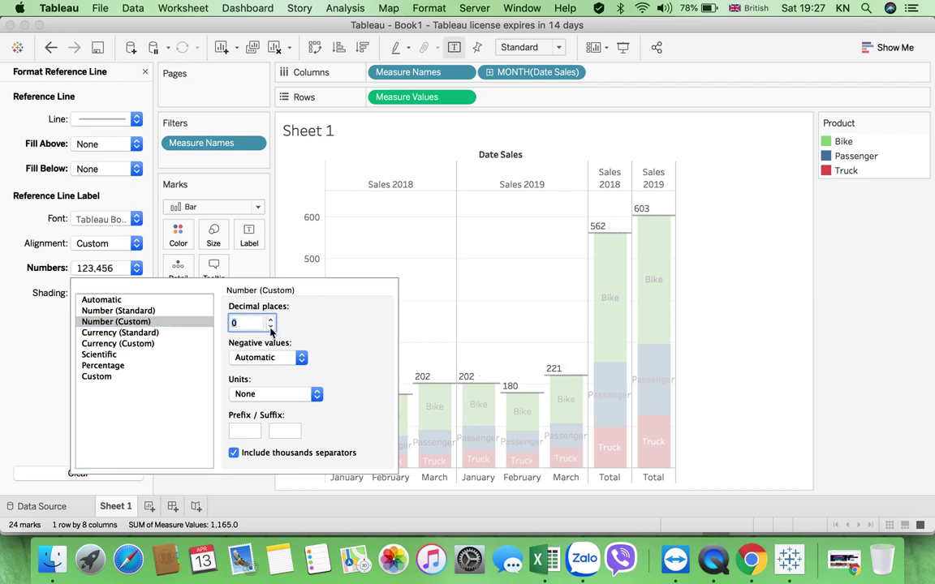
{"action": "left_click", "coordinate": [699, 333]}
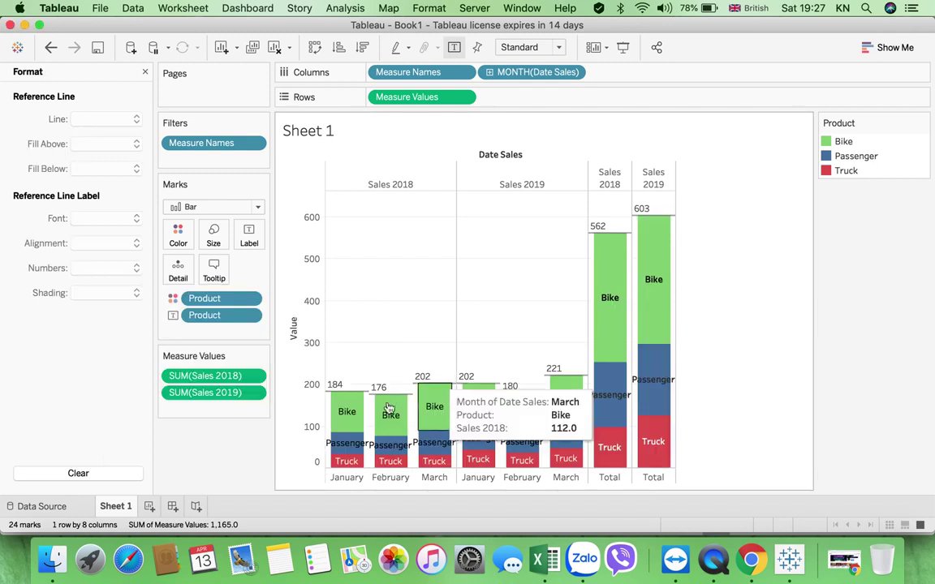
Rename the Sheet 1 tab to 'Product Sales'.
{"action": "mouse_move", "coordinate": [368, 447]}
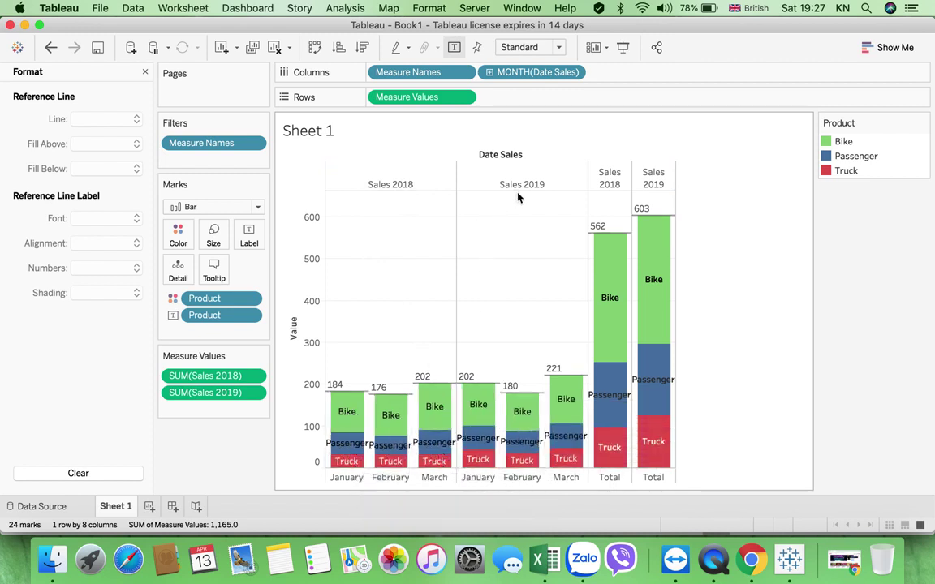
{"action": "mouse_move", "coordinate": [470, 439]}
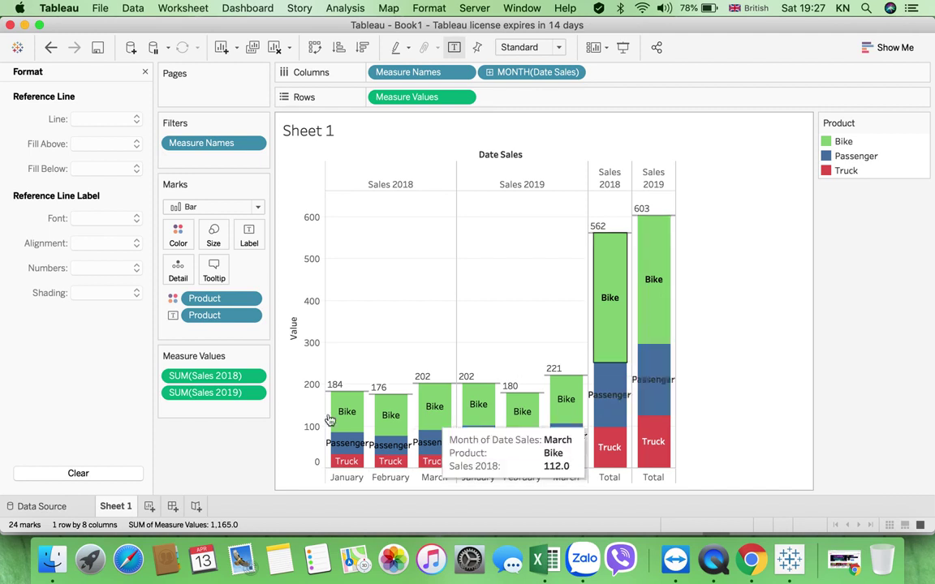
{"action": "double_click", "coordinate": [129, 506]}
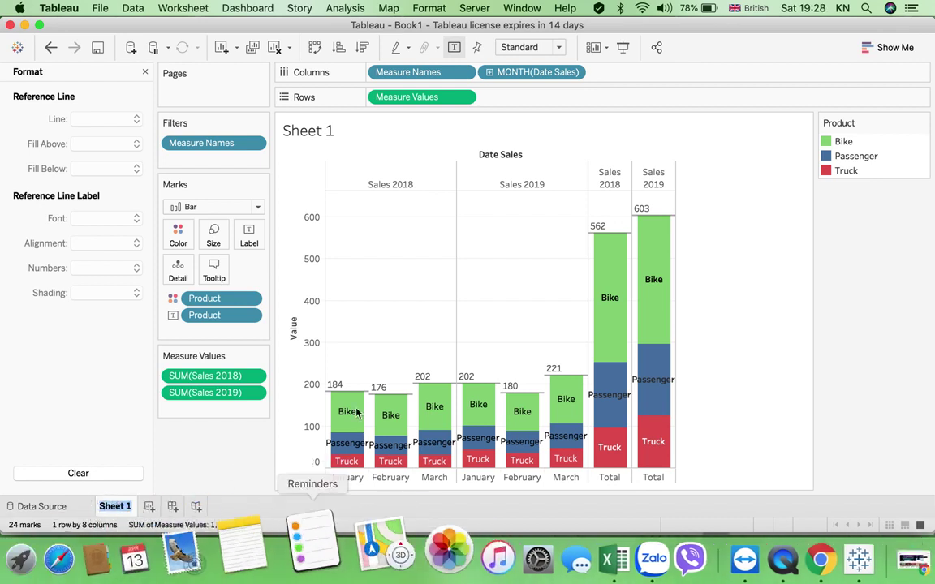
{"action": "mouse_move", "coordinate": [389, 392]}
{"action": "type", "text": "Prod"}
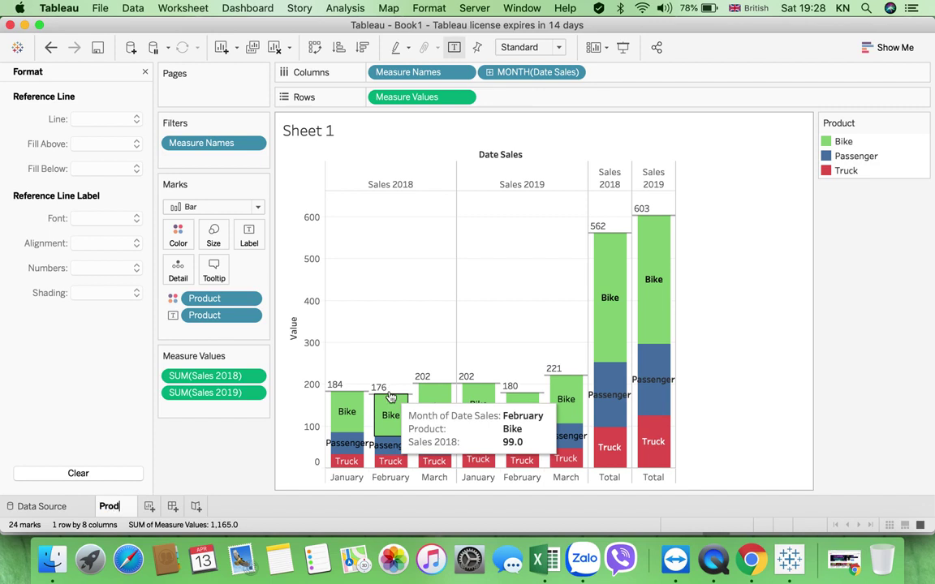
{"action": "type", "text": "uct Sales"}
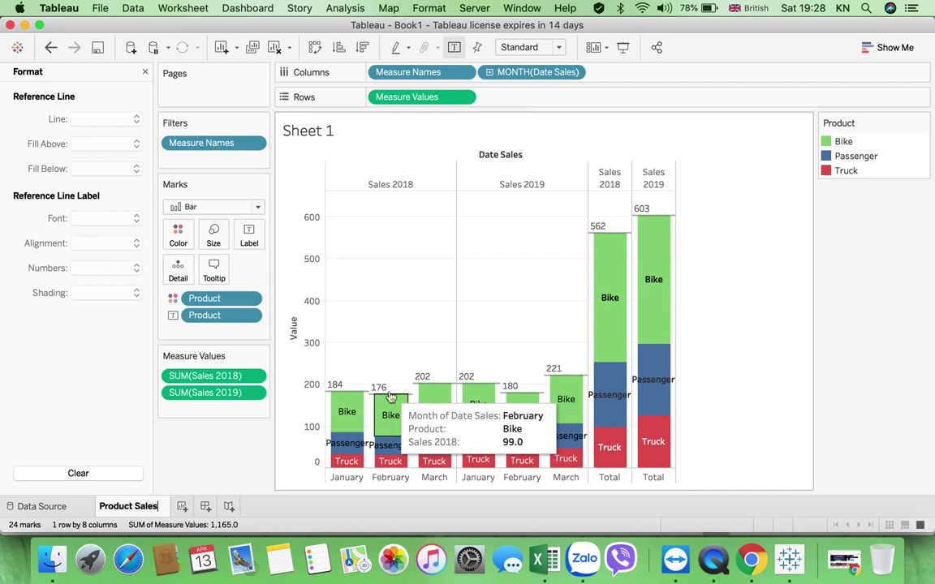
{"action": "key", "text": "Return"}
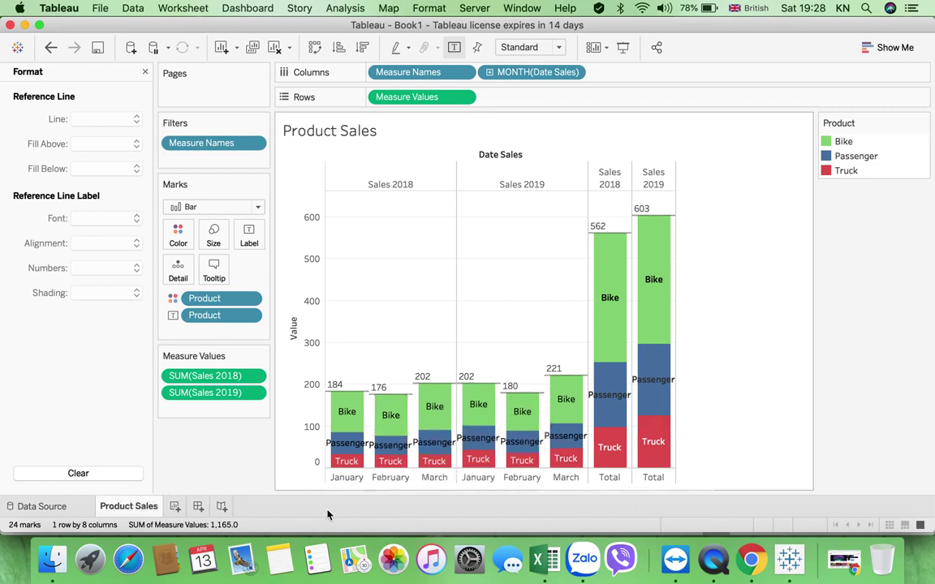
{"action": "right_click", "coordinate": [140, 512]}
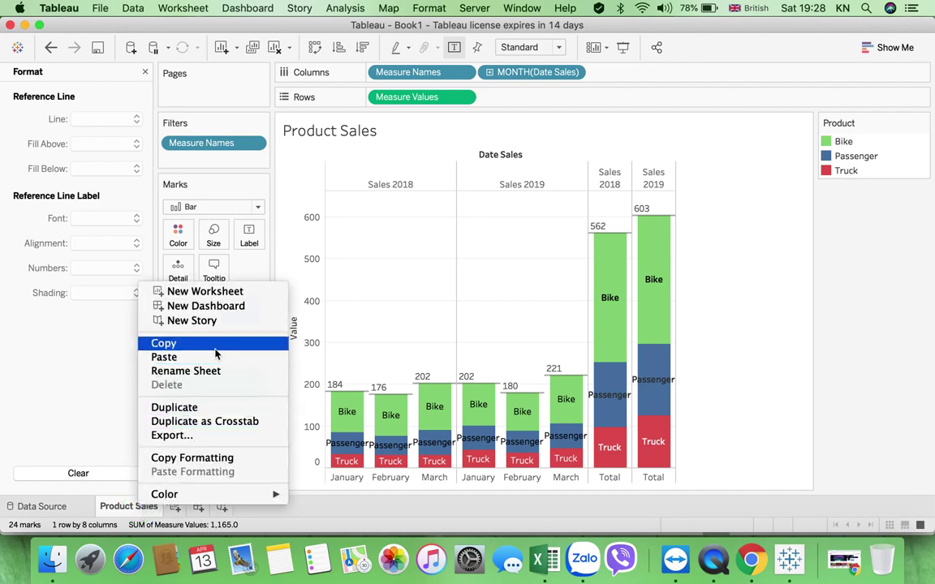
Duplicate the Product Sales sheet and rename the new Sheet 2 to 'Team Sales'.
{"action": "left_click", "coordinate": [185, 408]}
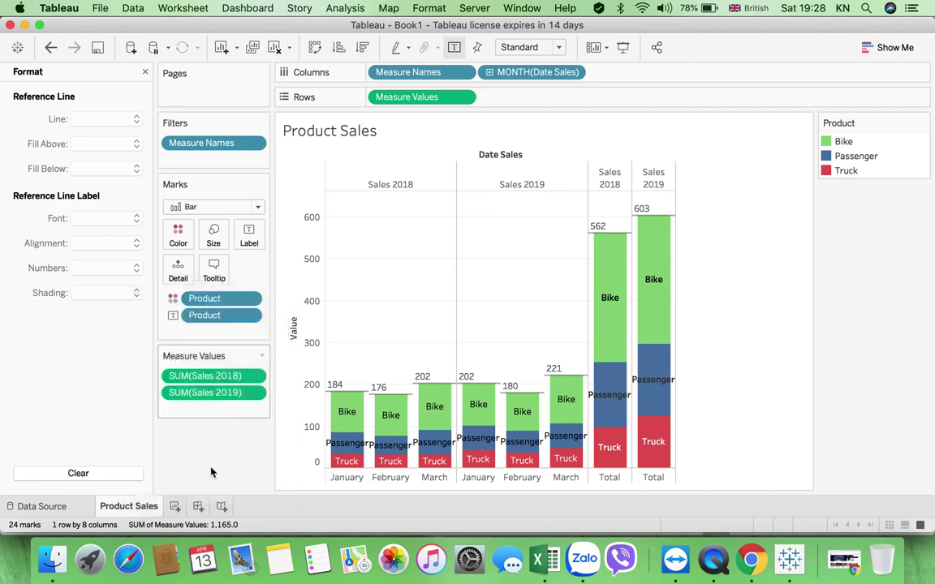
{"action": "left_click", "coordinate": [191, 507]}
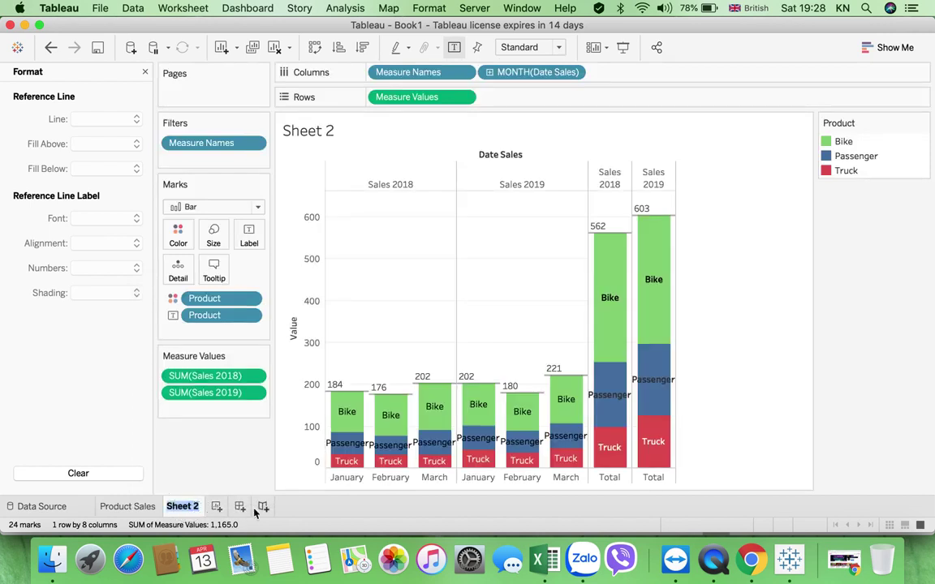
{"action": "type", "text": "Team Sales"}
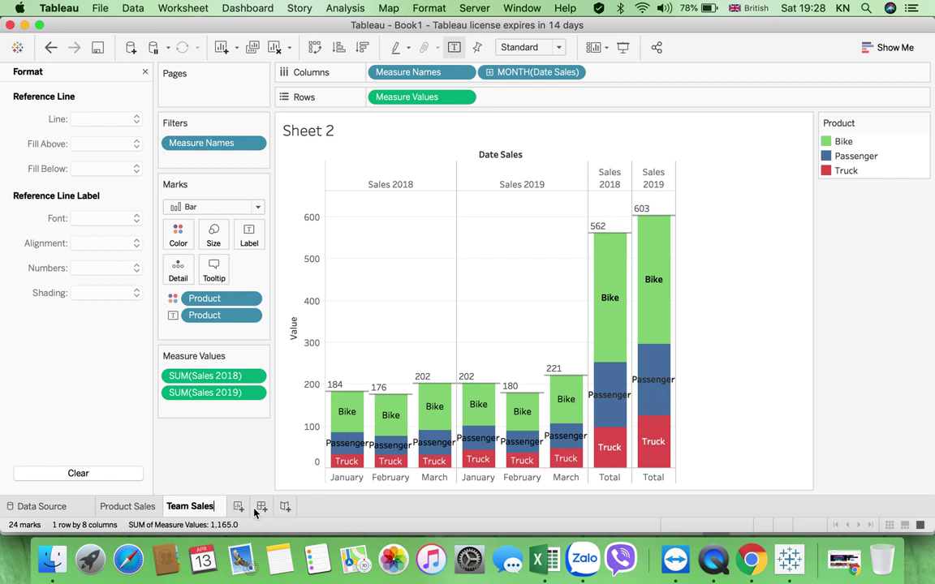
{"action": "left_click", "coordinate": [800, 349]}
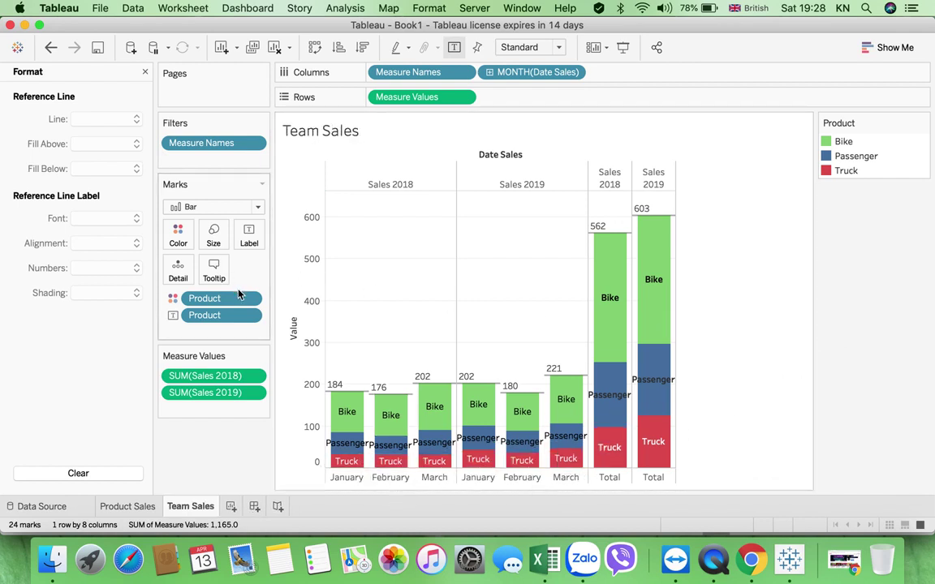
Remove Product from Color and Label, then colour the bars by Team (2W, PC, TB).
{"action": "left_click", "coordinate": [146, 73]}
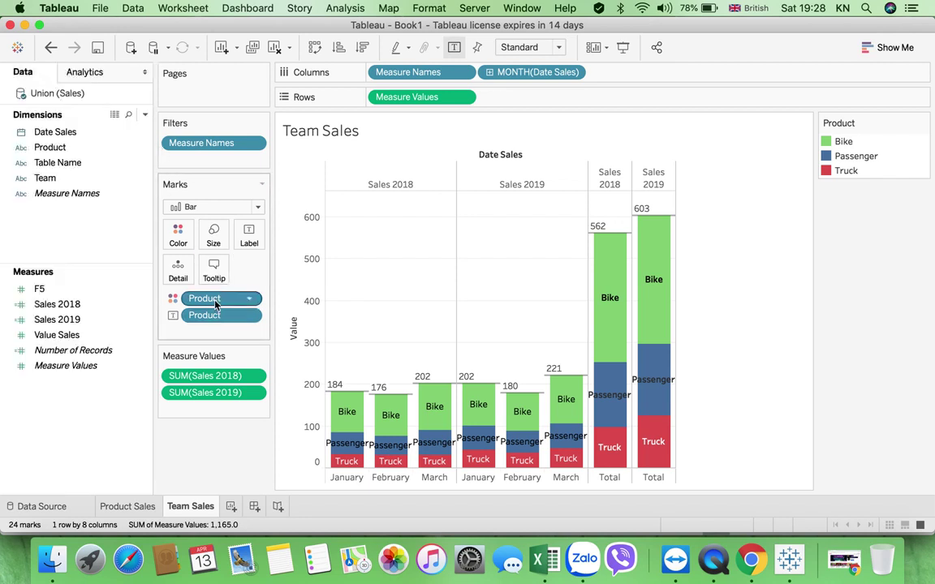
{"action": "left_click_drag", "start_coordinate": [216, 305], "coordinate": [59, 319]}
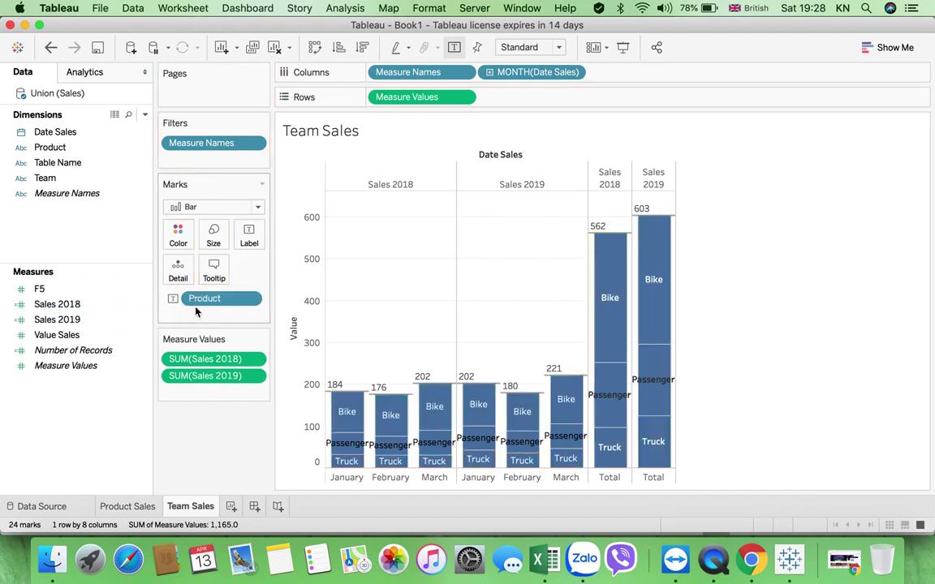
{"action": "left_click_drag", "start_coordinate": [202, 299], "coordinate": [95, 256]}
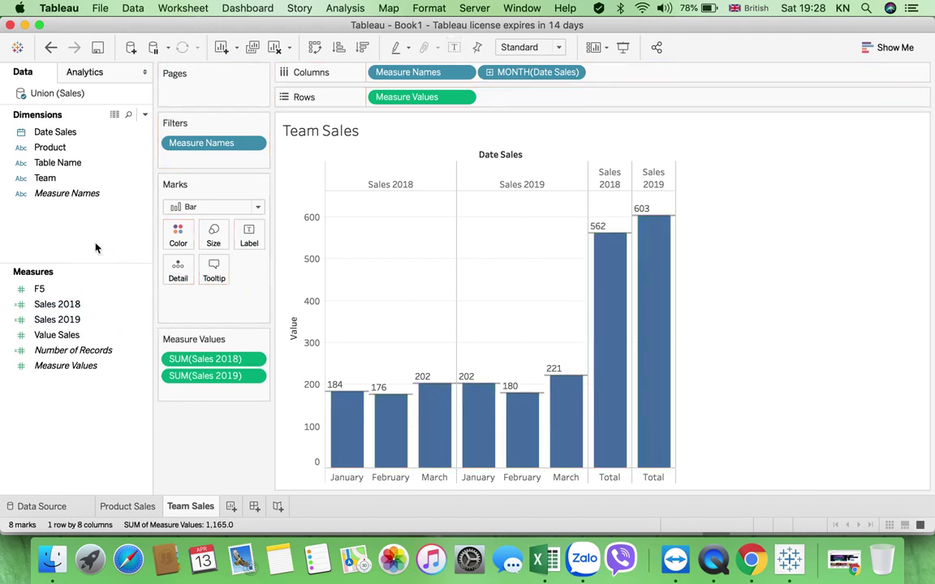
{"action": "left_click_drag", "start_coordinate": [49, 177], "coordinate": [177, 238]}
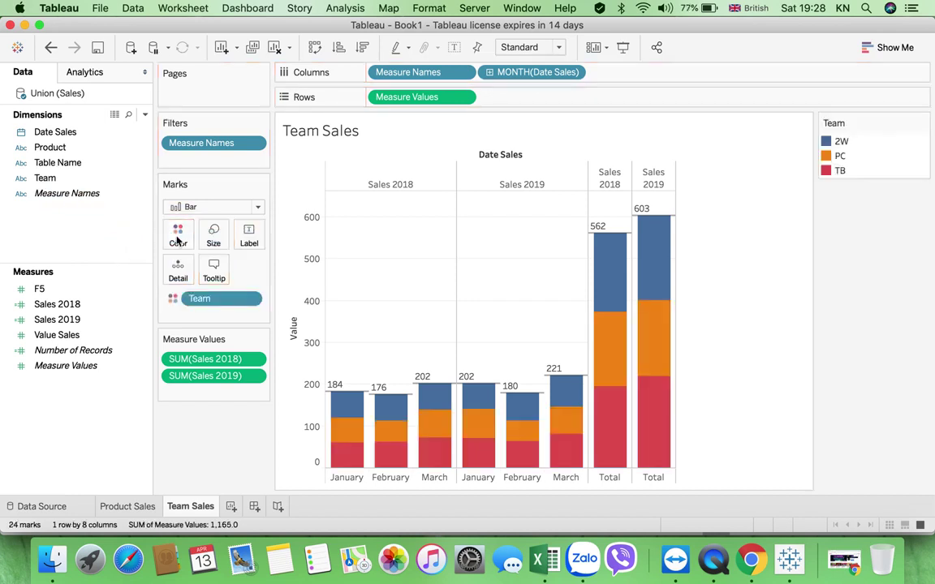
Switch team colours to the Tableau 20 palette with 2W green and PC dark blue.
{"action": "left_click", "coordinate": [922, 122]}
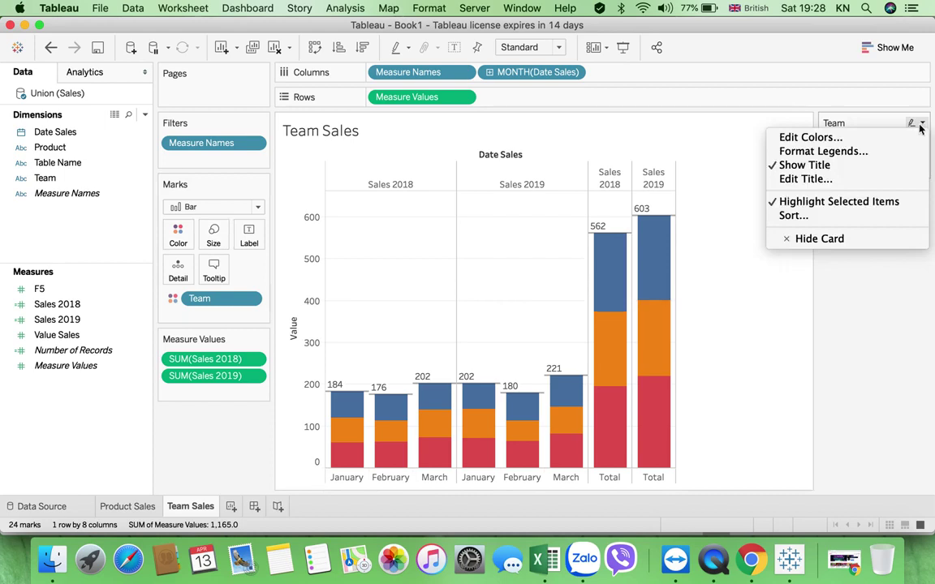
{"action": "left_click", "coordinate": [862, 139]}
{"action": "left_click", "coordinate": [527, 169]}
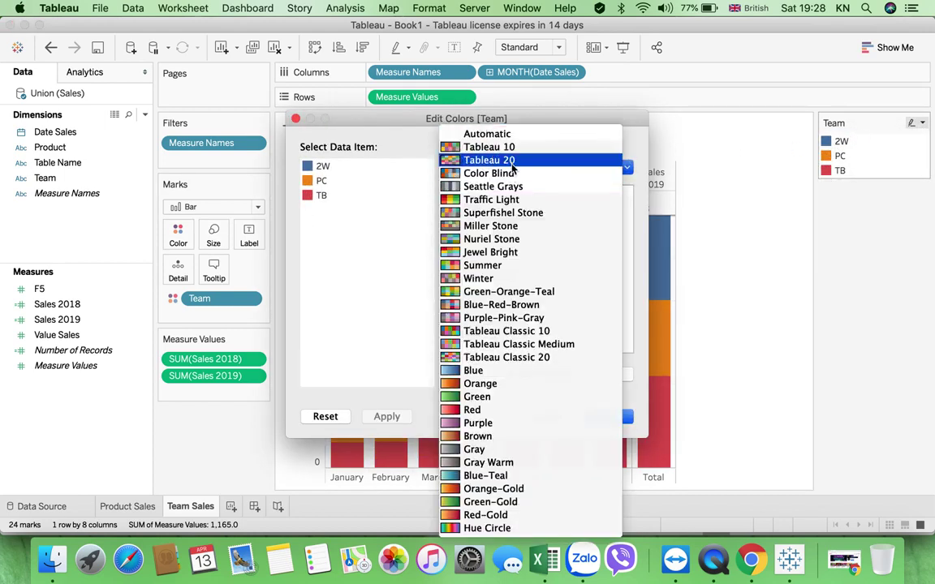
{"action": "left_click", "coordinate": [513, 162]}
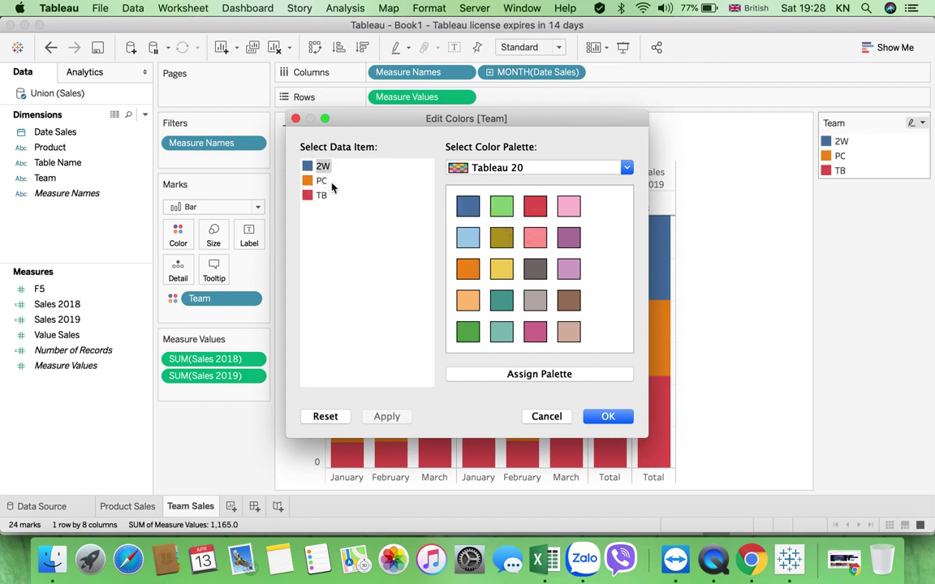
{"action": "left_click", "coordinate": [501, 208]}
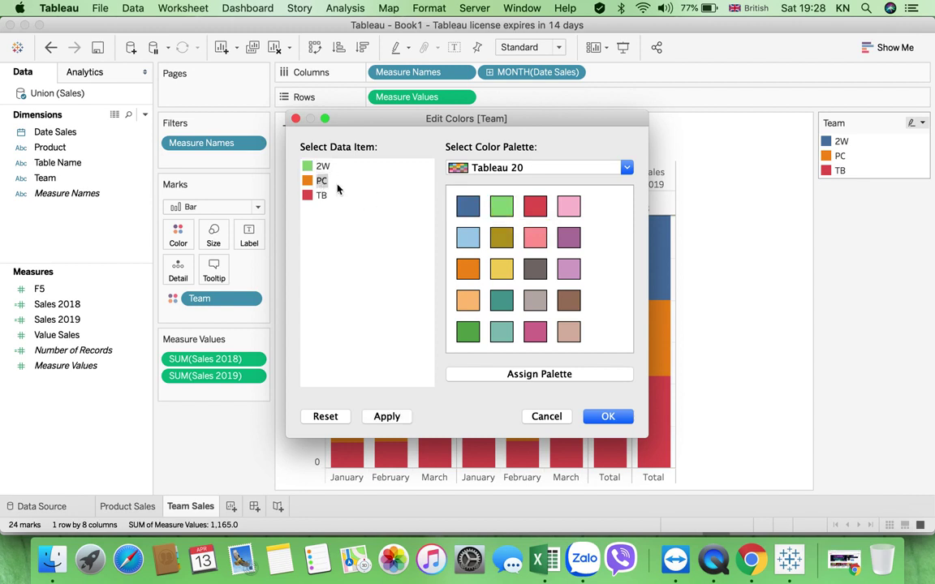
{"action": "left_click", "coordinate": [467, 208]}
{"action": "left_click", "coordinate": [605, 416]}
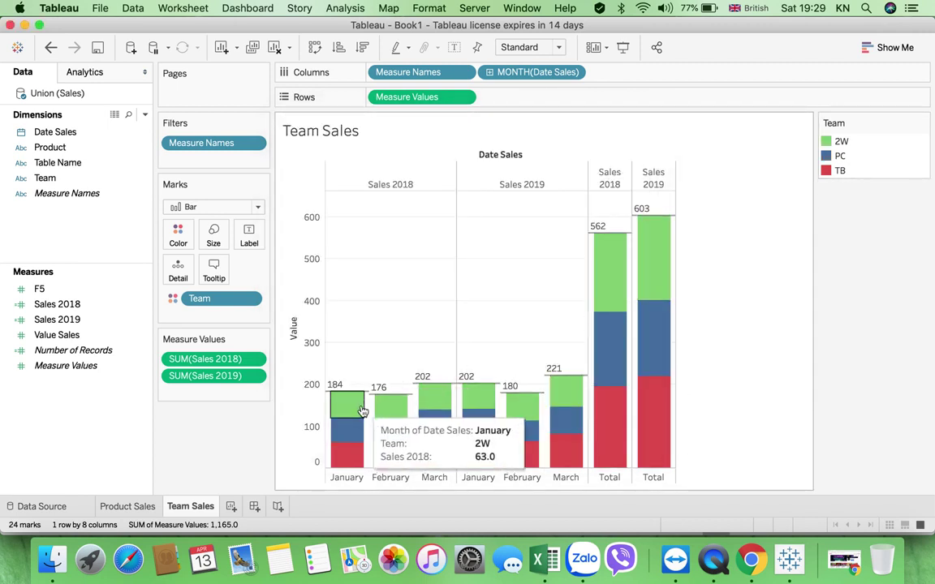
Check the Product Sales sheet for comparison, then return to Team Sales.
{"action": "left_click", "coordinate": [139, 508]}
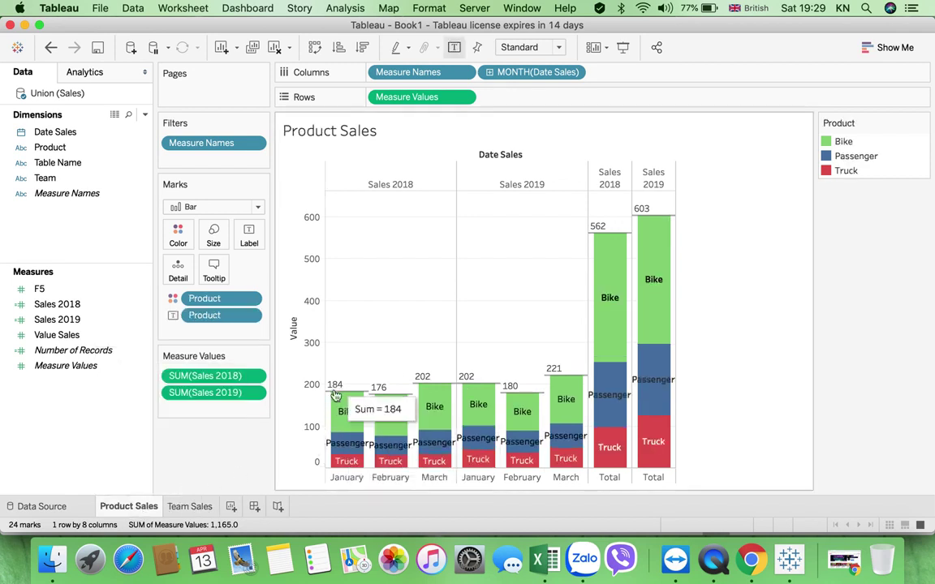
{"action": "mouse_move", "coordinate": [346, 416]}
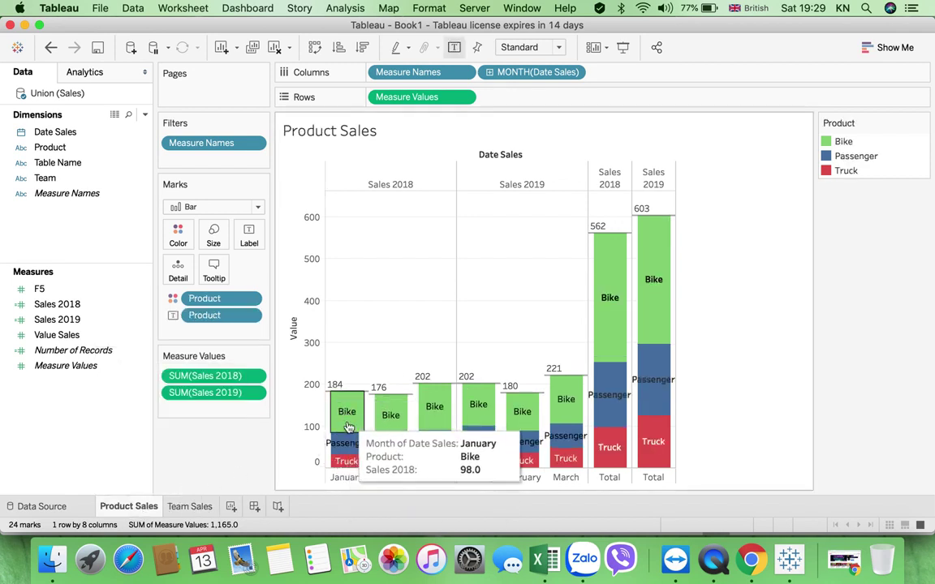
{"action": "left_click", "coordinate": [192, 506]}
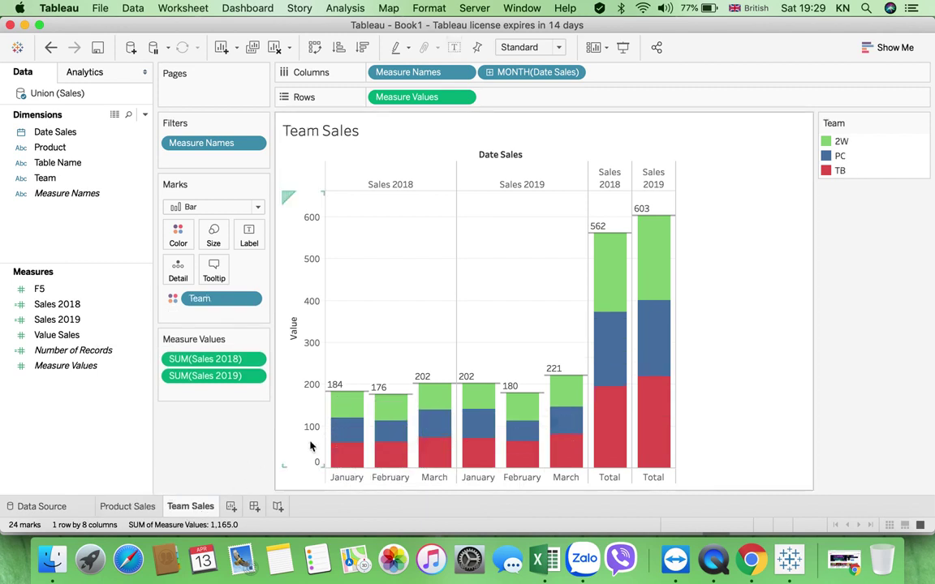
{"action": "mouse_move", "coordinate": [347, 405]}
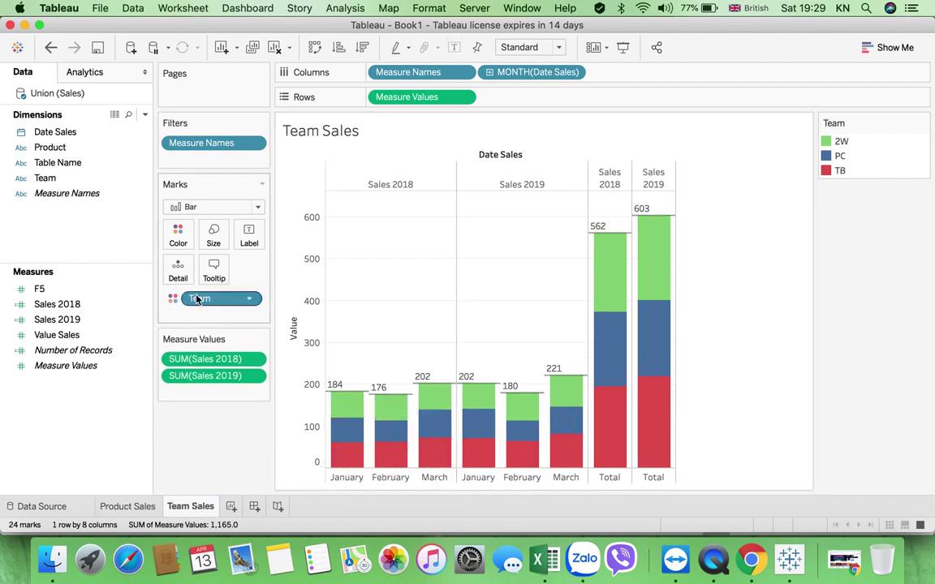
Show mark labels and label each bar segment with its team name (2W, PC, TB).
{"action": "left_click", "coordinate": [453, 48]}
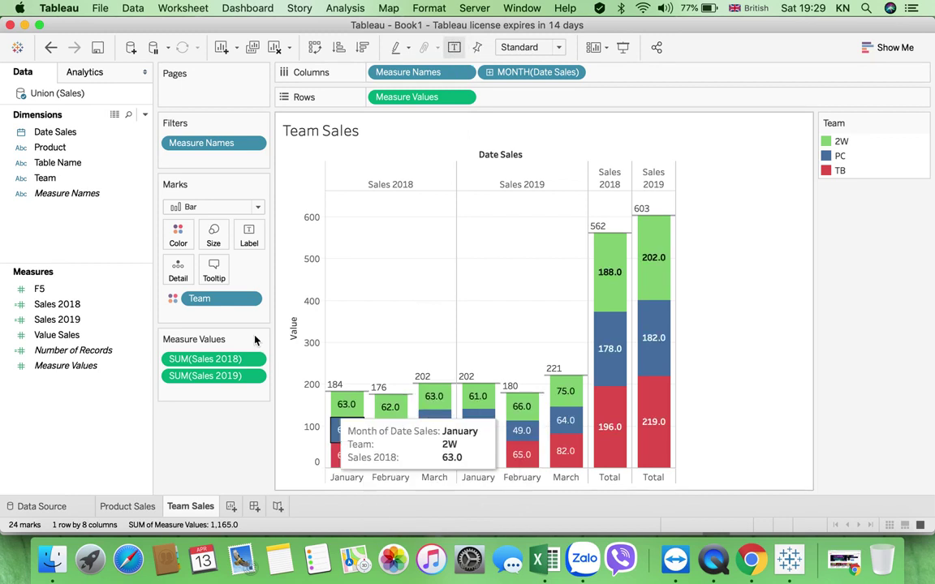
{"action": "left_click_drag", "start_coordinate": [46, 178], "coordinate": [254, 242]}
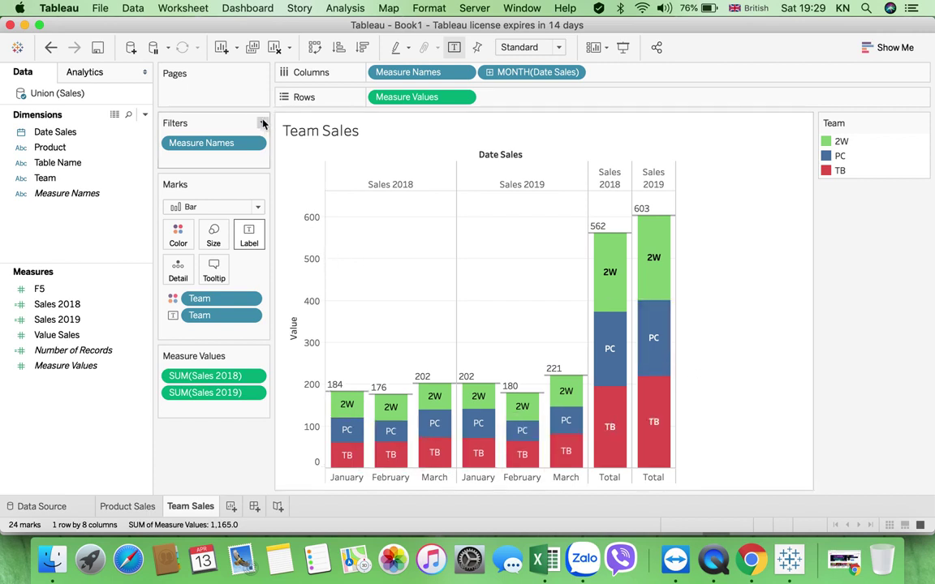
{"action": "left_click", "coordinate": [263, 123]}
Create the Product Selection string parameter listing Bike, Passenger and Truck from the Product field.
{"action": "left_click", "coordinate": [142, 116]}
{"action": "left_click", "coordinate": [145, 116]}
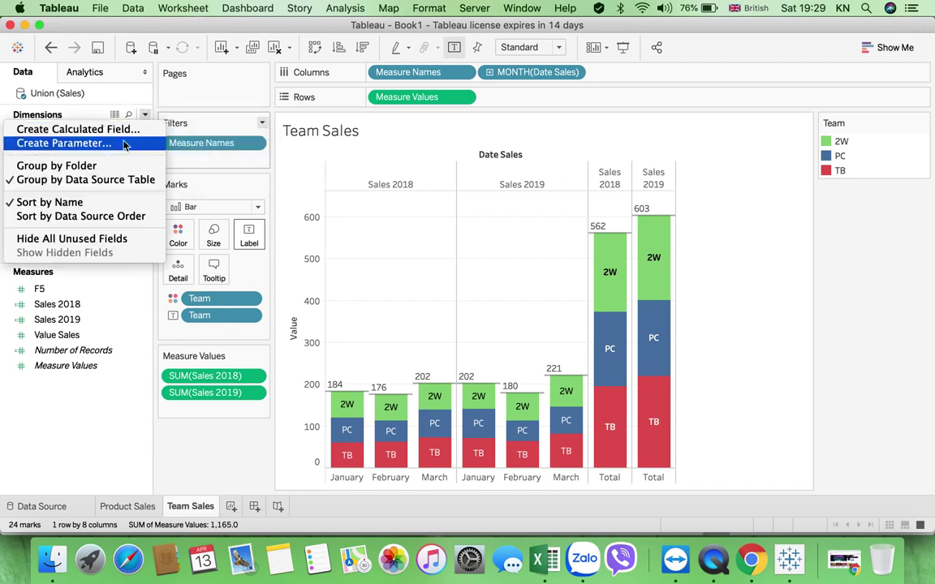
{"action": "left_click", "coordinate": [120, 144]}
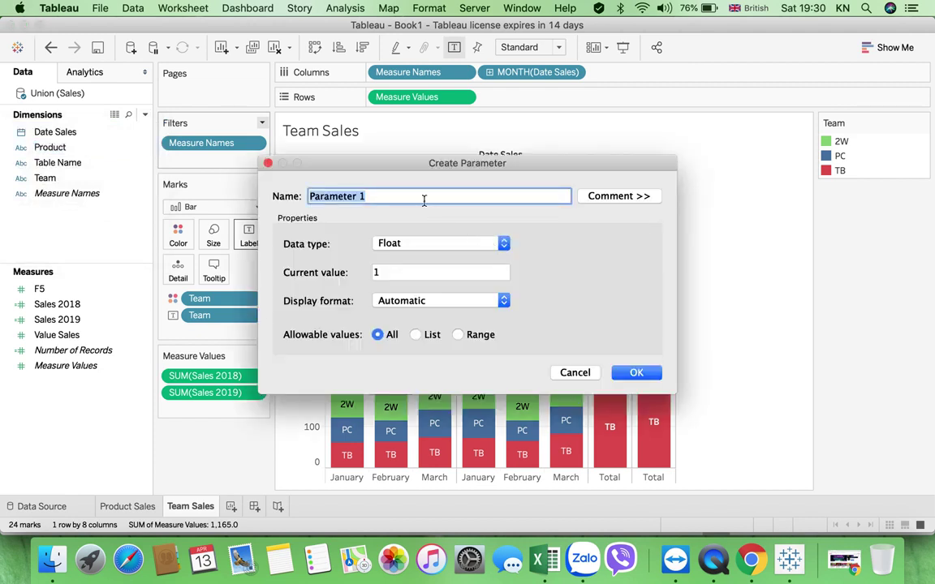
{"action": "type", "text": "Product Selection"}
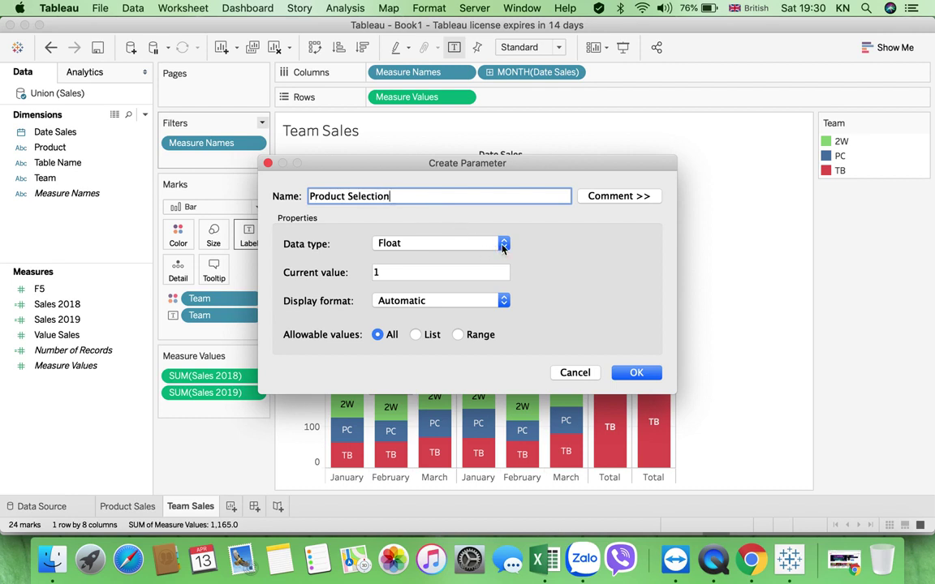
{"action": "left_click", "coordinate": [502, 243]}
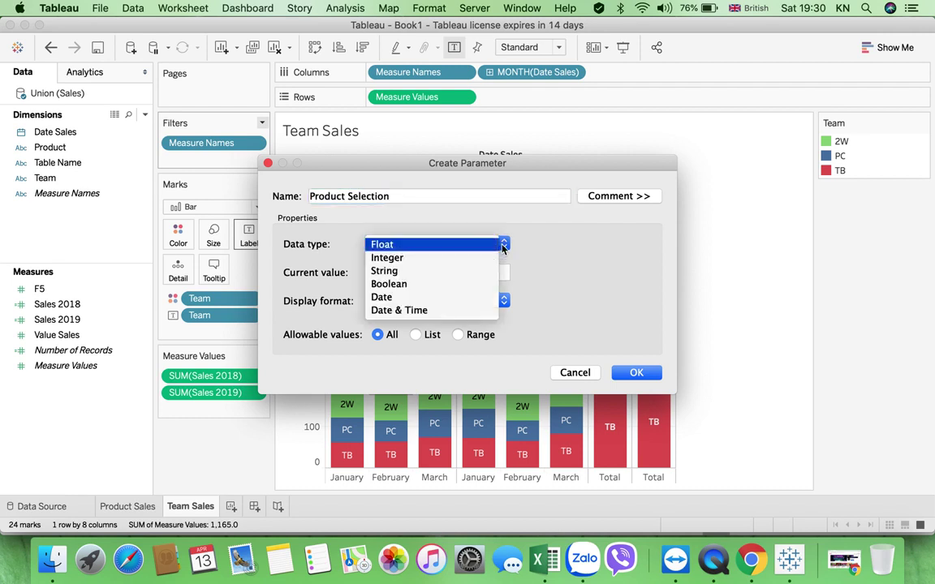
{"action": "left_click", "coordinate": [436, 274]}
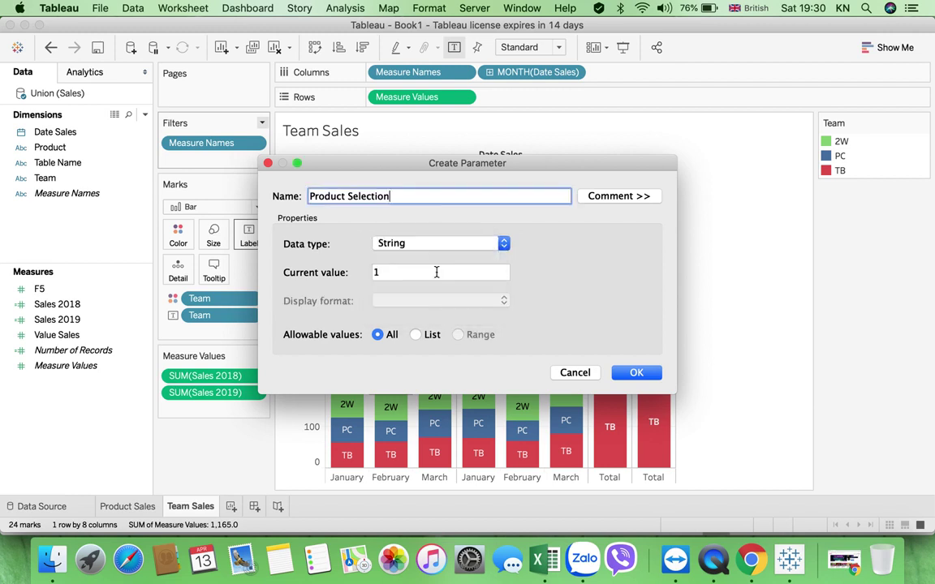
{"action": "left_click", "coordinate": [416, 335]}
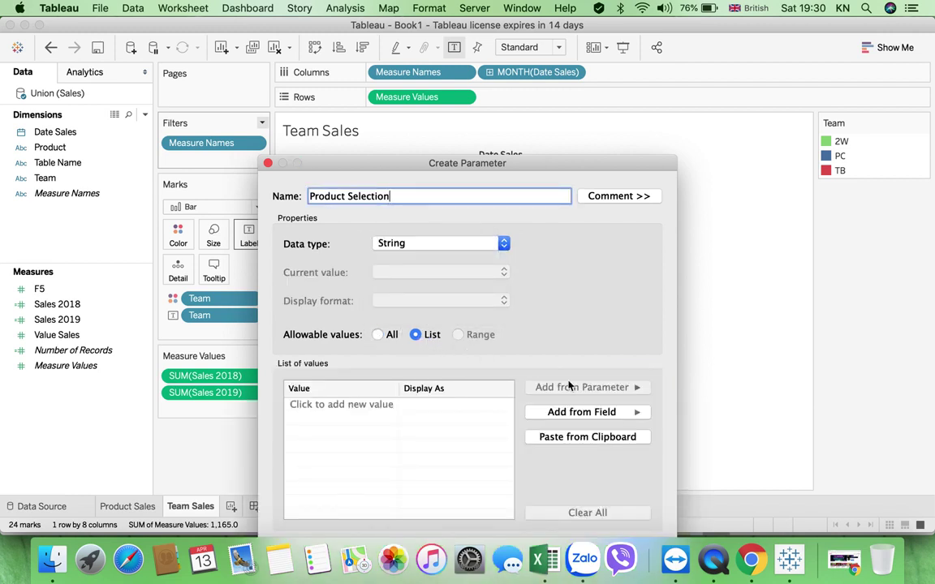
{"action": "left_click", "coordinate": [634, 413]}
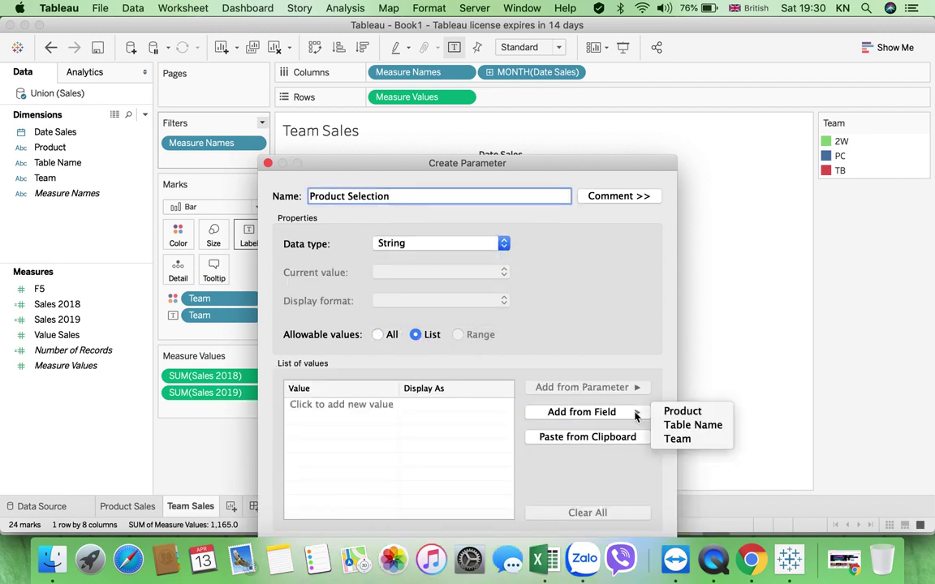
{"action": "left_click", "coordinate": [681, 417]}
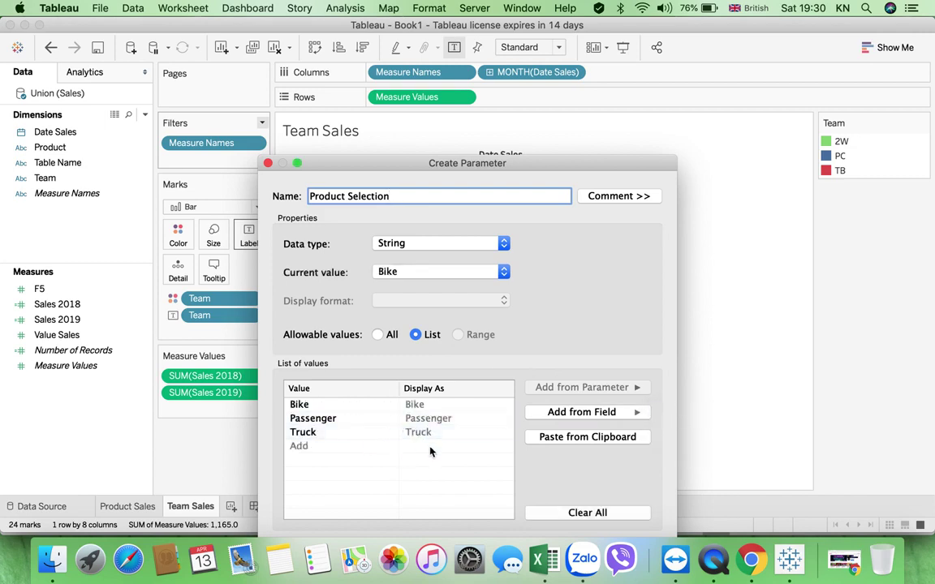
{"action": "left_click_drag", "start_coordinate": [490, 173], "coordinate": [497, 97]}
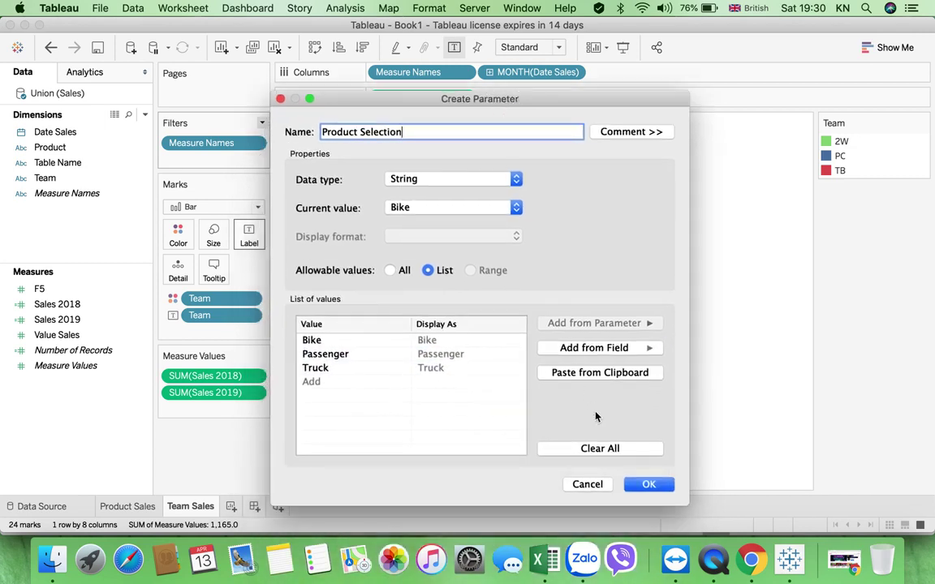
{"action": "left_click", "coordinate": [649, 482]}
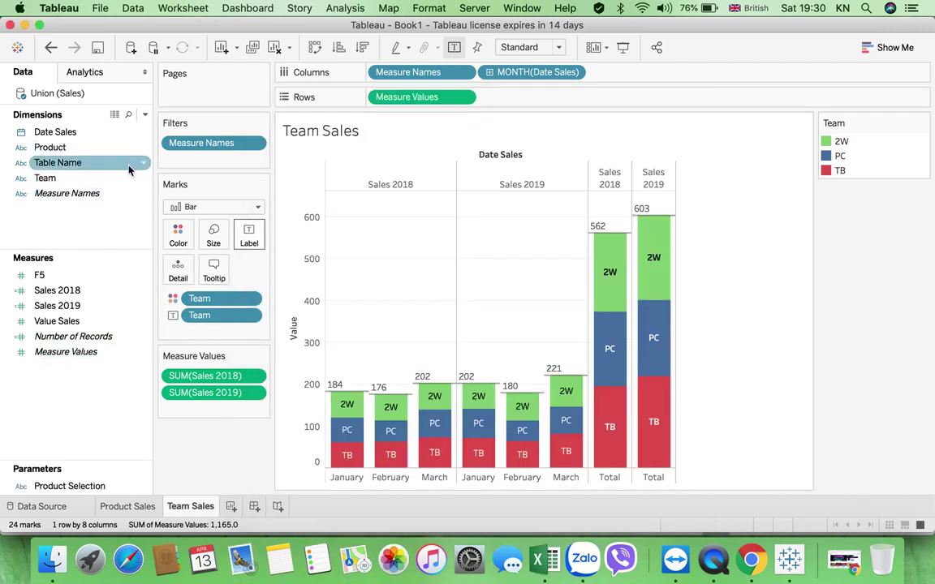
Dismiss the new-field menu, then browse the F5 measure's context menu options.
{"action": "left_click", "coordinate": [145, 114]}
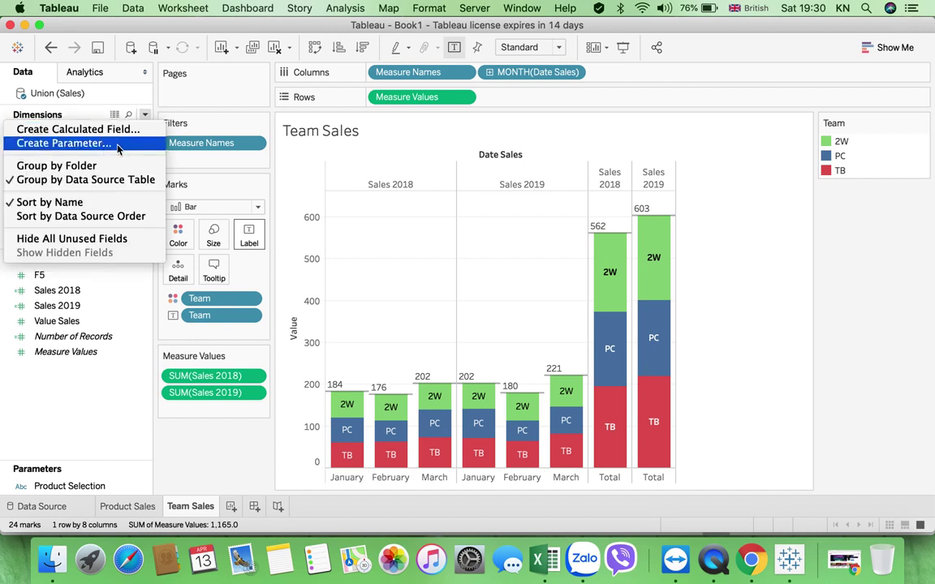
{"action": "left_click", "coordinate": [112, 278]}
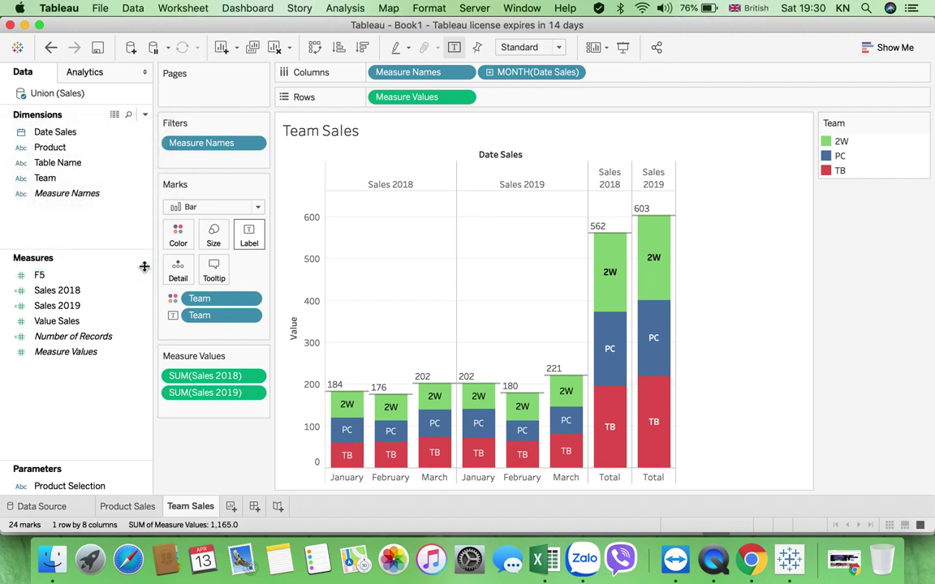
{"action": "right_click", "coordinate": [122, 274]}
{"action": "mouse_move", "coordinate": [149, 210]}
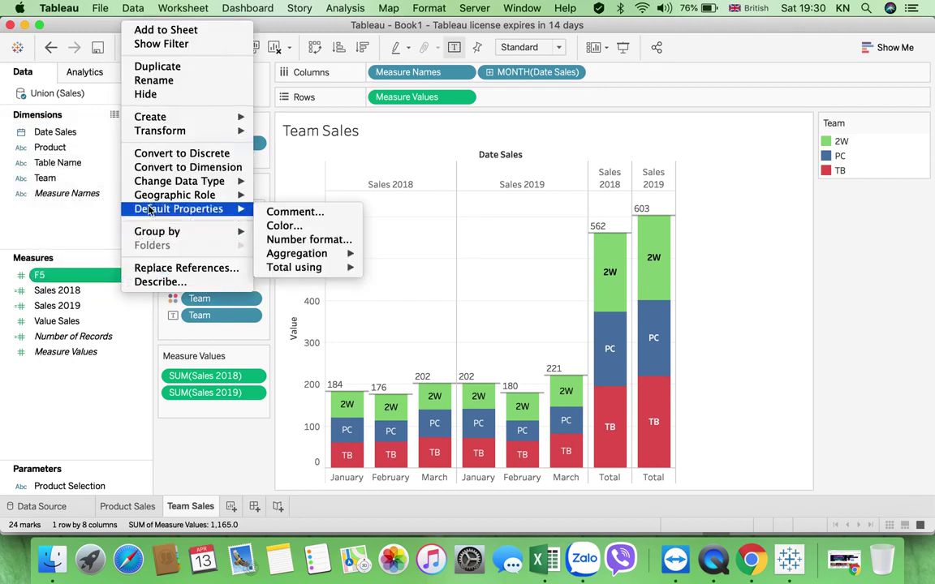
{"action": "mouse_move", "coordinate": [162, 119]}
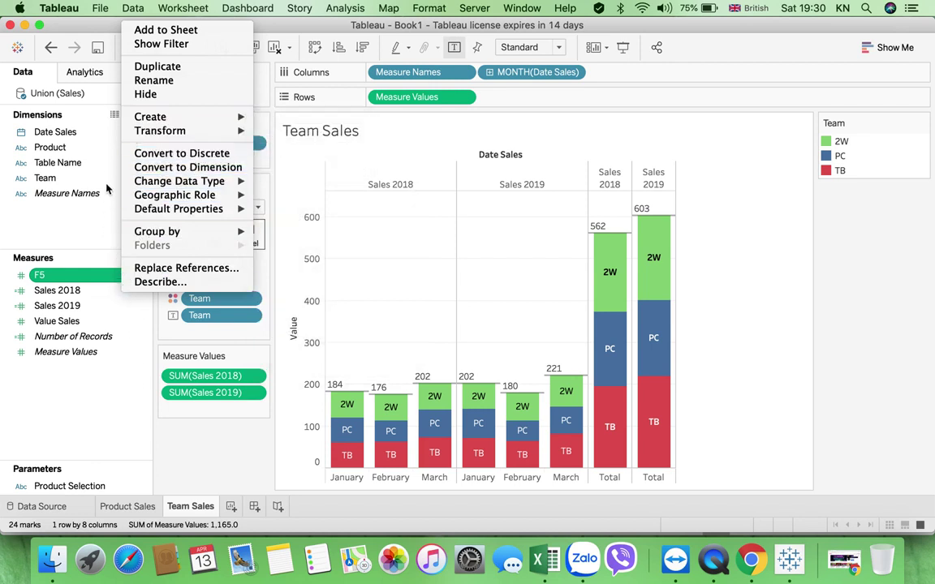
{"action": "left_click", "coordinate": [98, 151]}
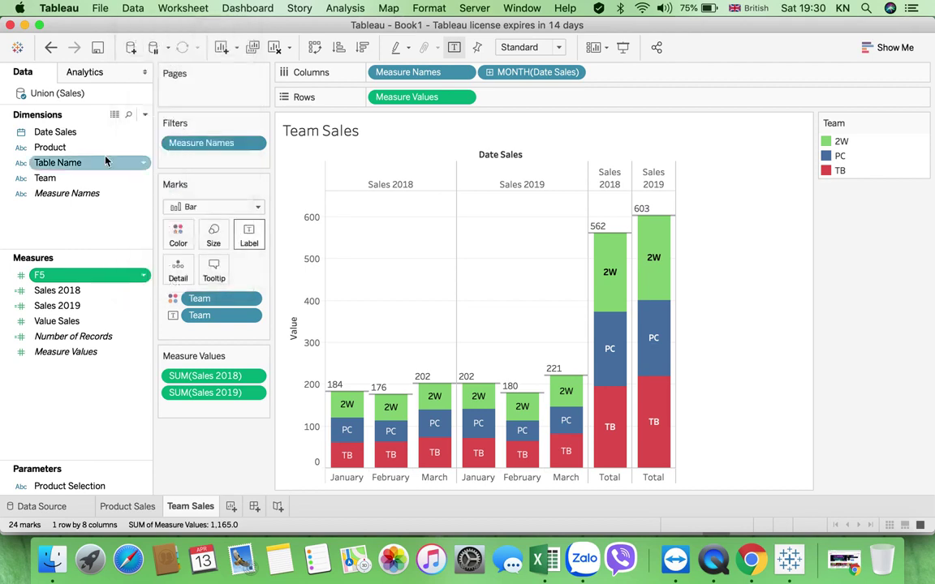
{"action": "left_click", "coordinate": [141, 276]}
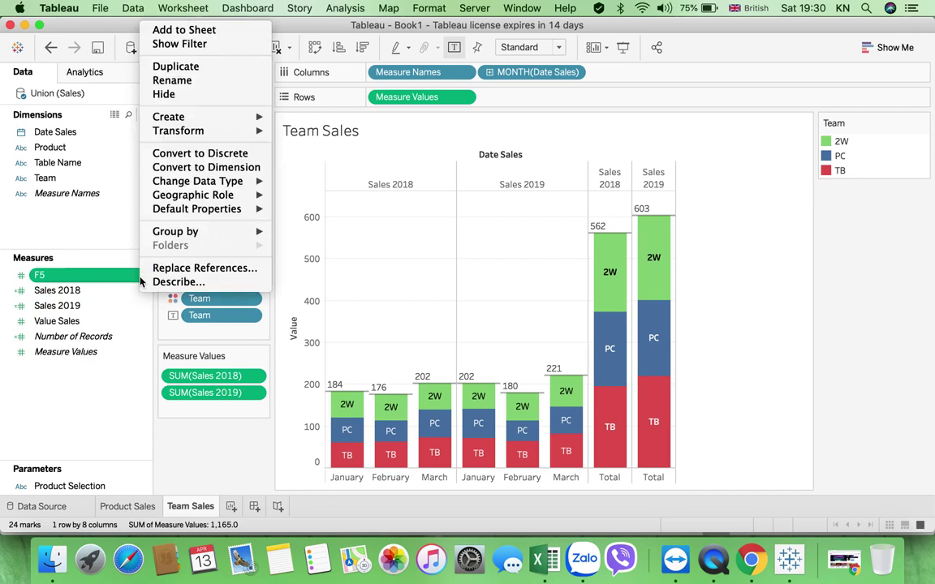
Show the Product Selection parameter control beside the chart, currently set to Bike.
{"action": "left_click", "coordinate": [77, 487]}
{"action": "right_click", "coordinate": [77, 487]}
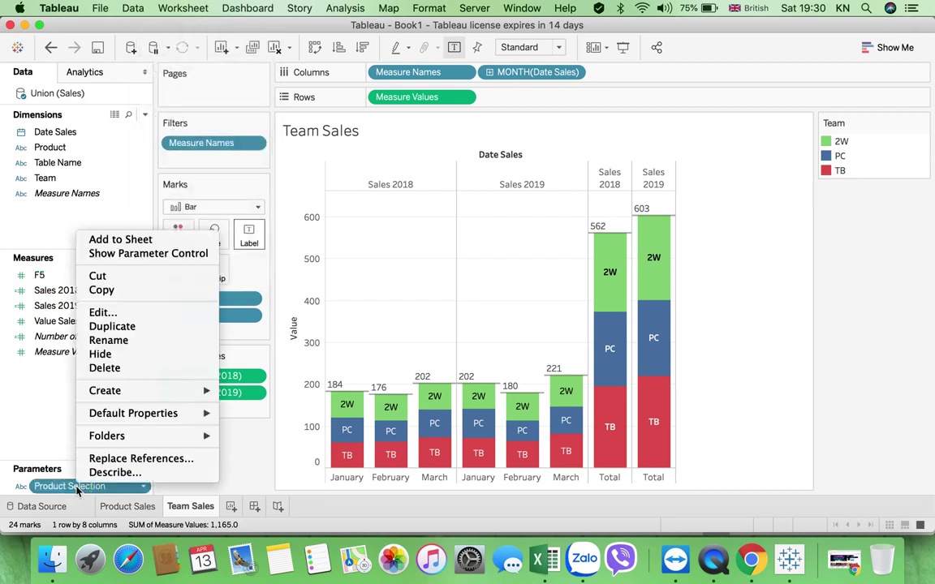
{"action": "left_click", "coordinate": [158, 255]}
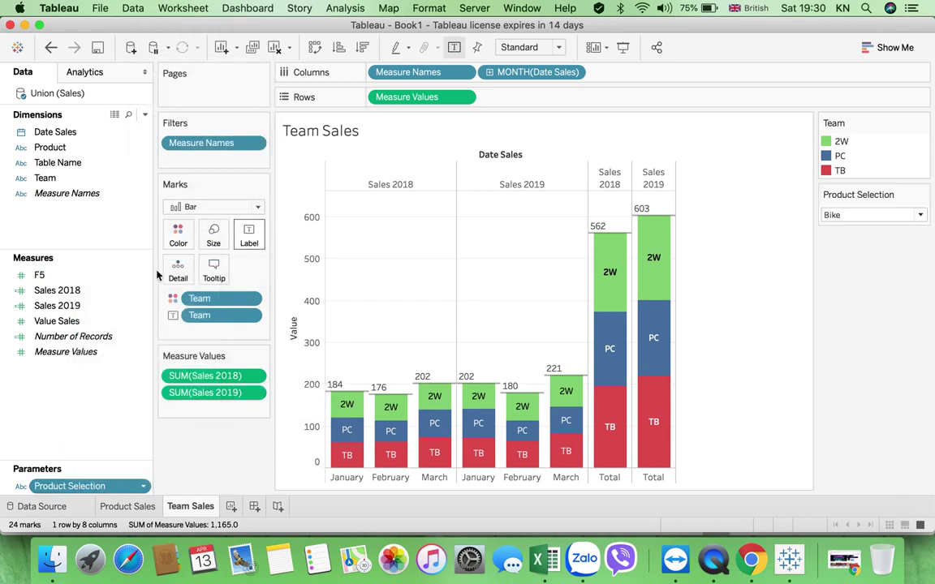
{"action": "left_click", "coordinate": [144, 486]}
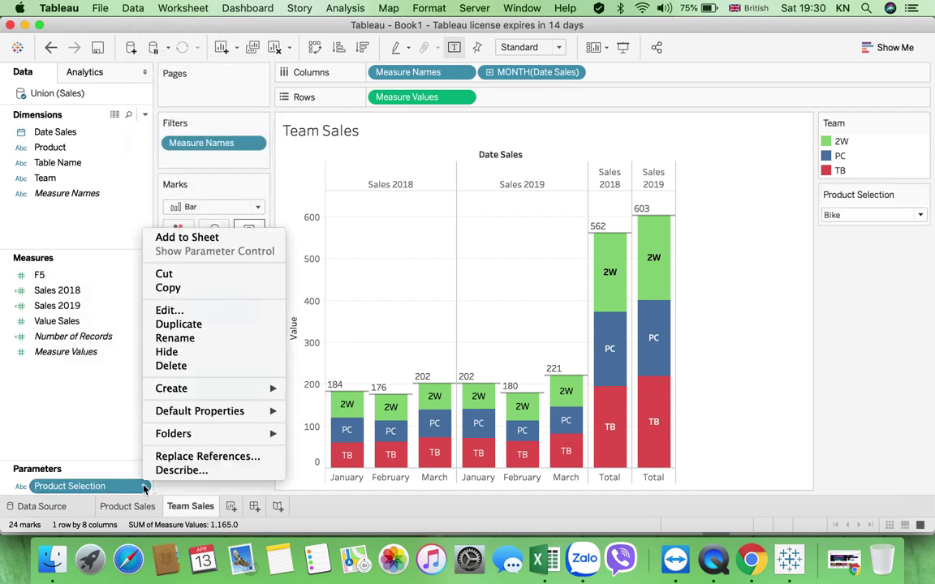
{"action": "left_click", "coordinate": [119, 428]}
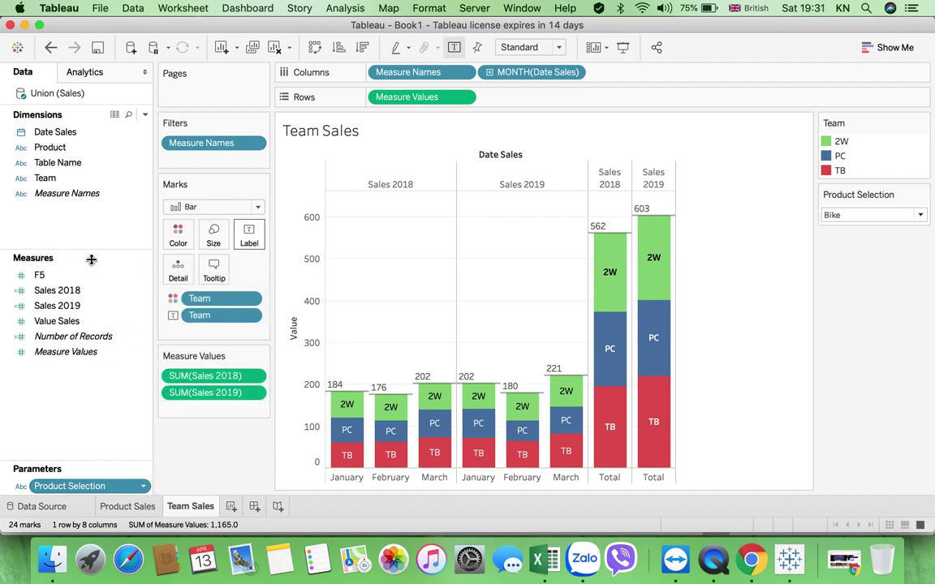
{"action": "left_click", "coordinate": [144, 116]}
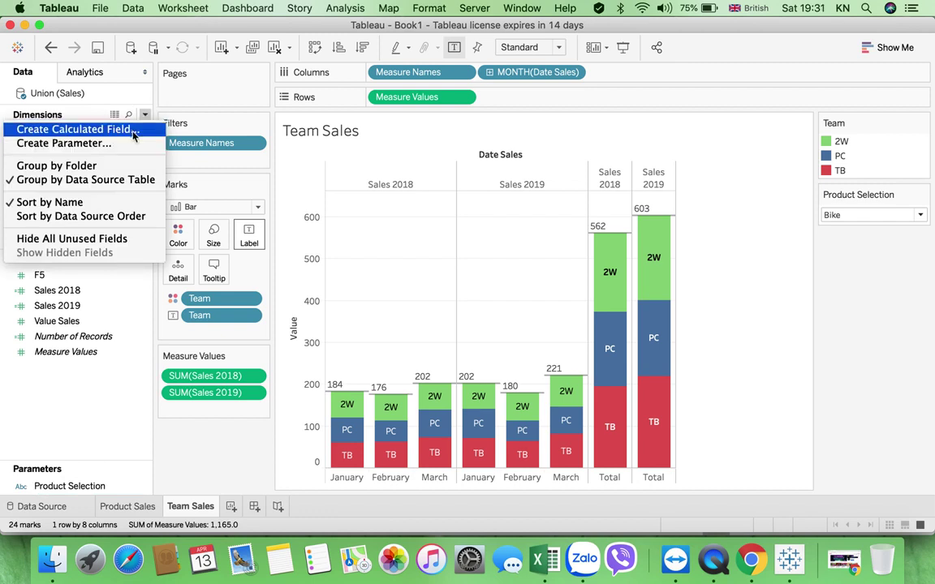
Start a calculated field named Product Selection and insert Product Selection into its formula.
{"action": "left_click", "coordinate": [130, 132]}
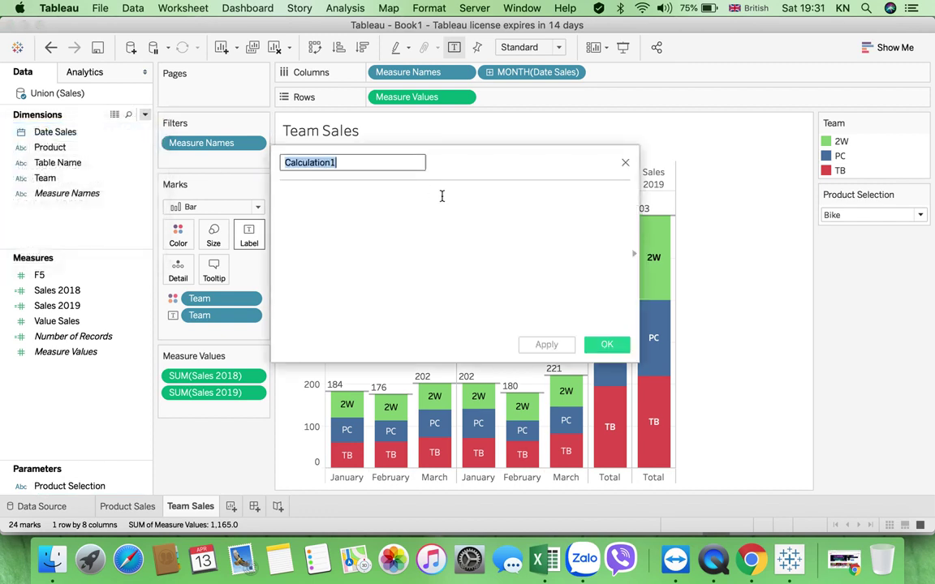
{"action": "type", "text": "Product Sele"}
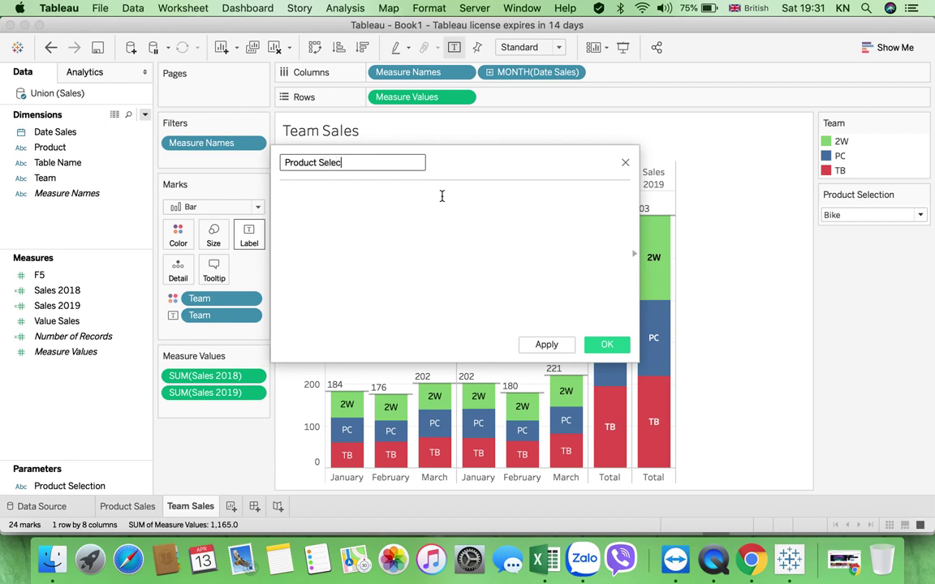
{"action": "left_click", "coordinate": [333, 189]}
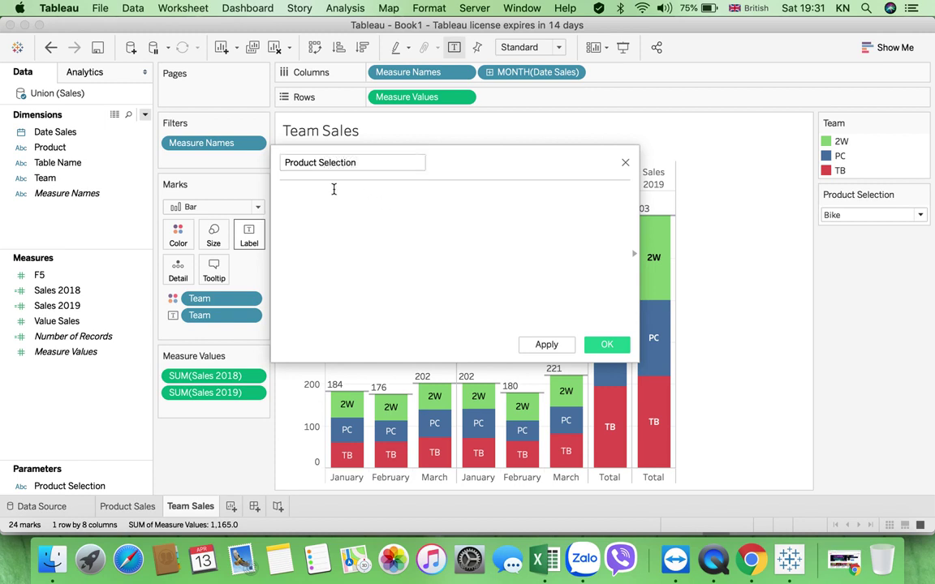
{"action": "type", "text": "pro"}
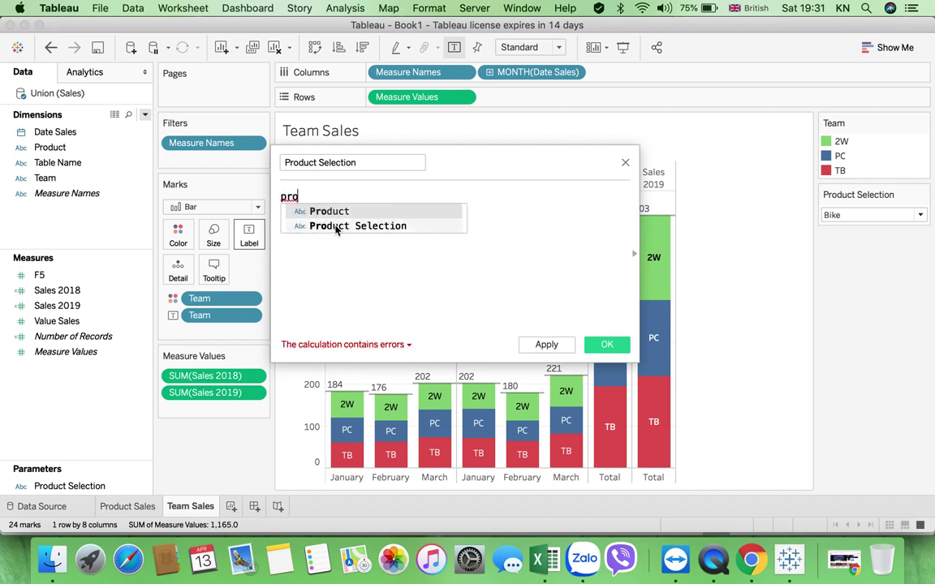
{"action": "left_click", "coordinate": [329, 226]}
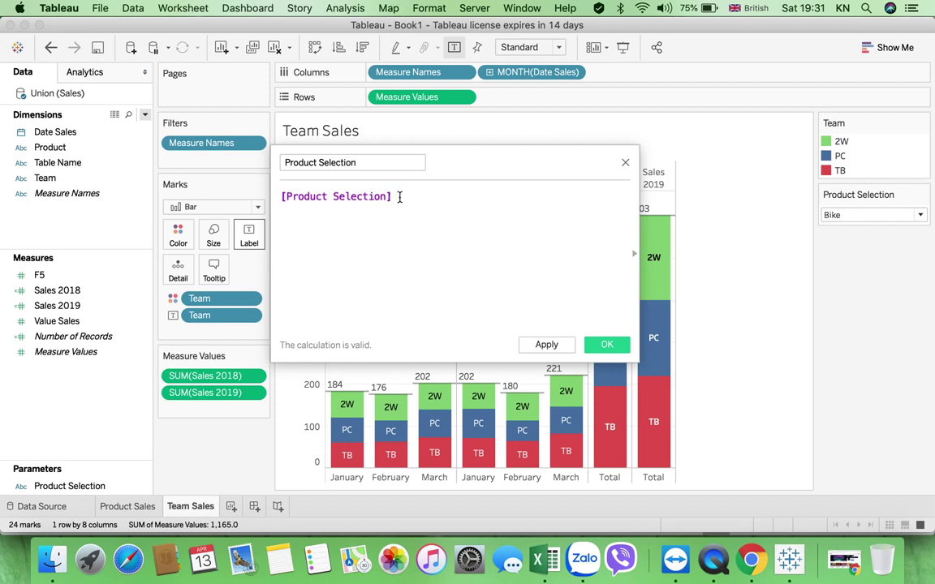
Rewrite the formula as Product Selection = [Product] and apply it.
{"action": "left_click_drag", "start_coordinate": [397, 194], "coordinate": [259, 184]}
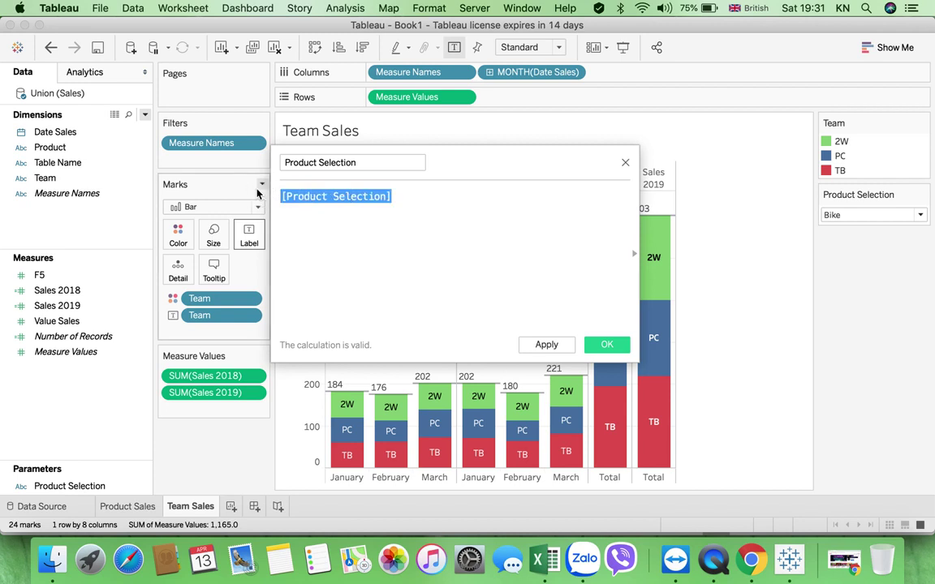
{"action": "type", "text": "Pa"}
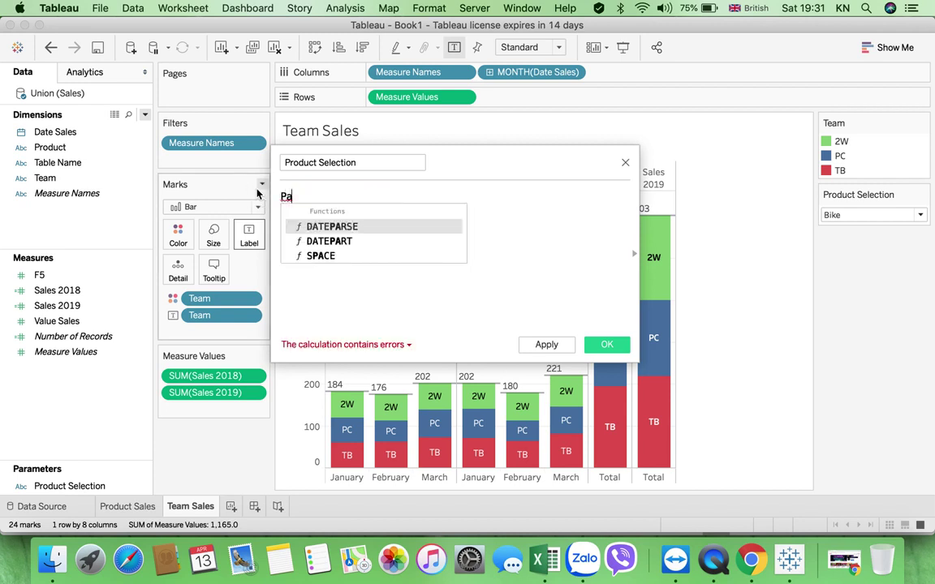
{"action": "key", "text": "BackSpace"}
{"action": "key", "text": "BackSpace"}
{"action": "type", "text": "Prod"}
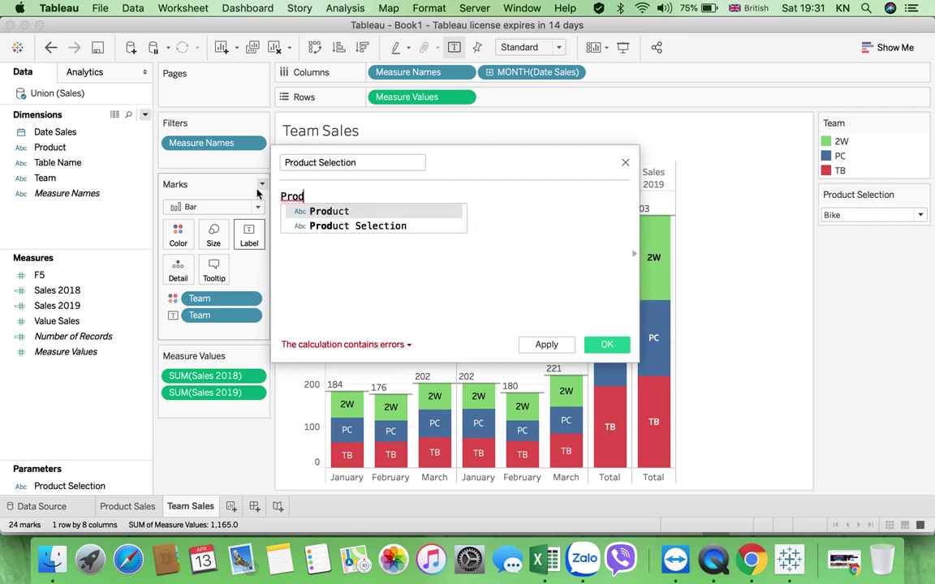
{"action": "left_click", "coordinate": [334, 226]}
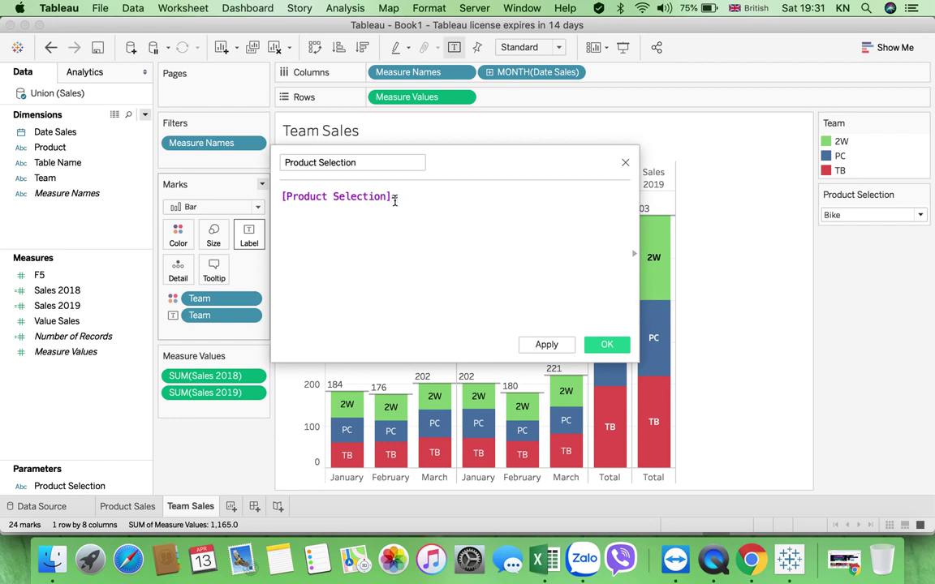
{"action": "type", "text": "=Product"}
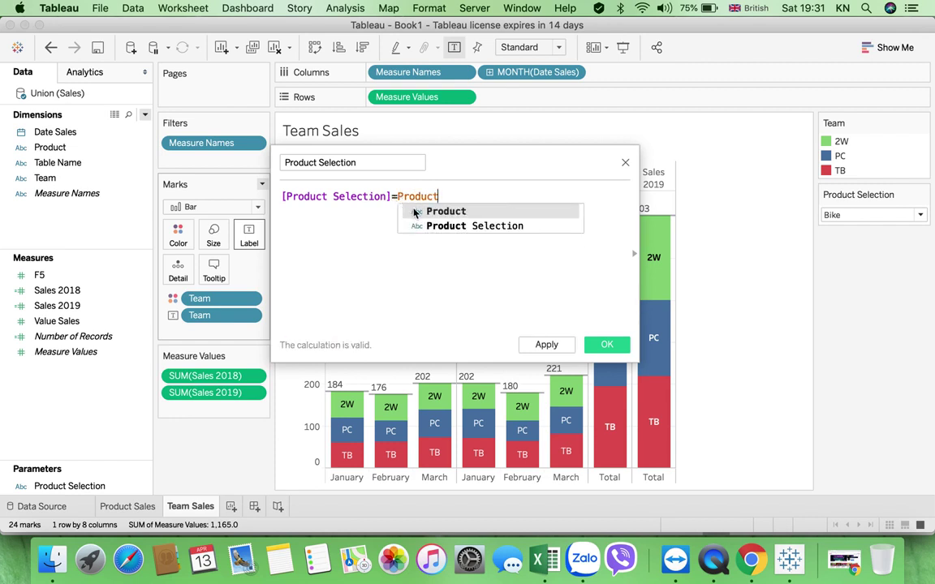
{"action": "left_click", "coordinate": [411, 210]}
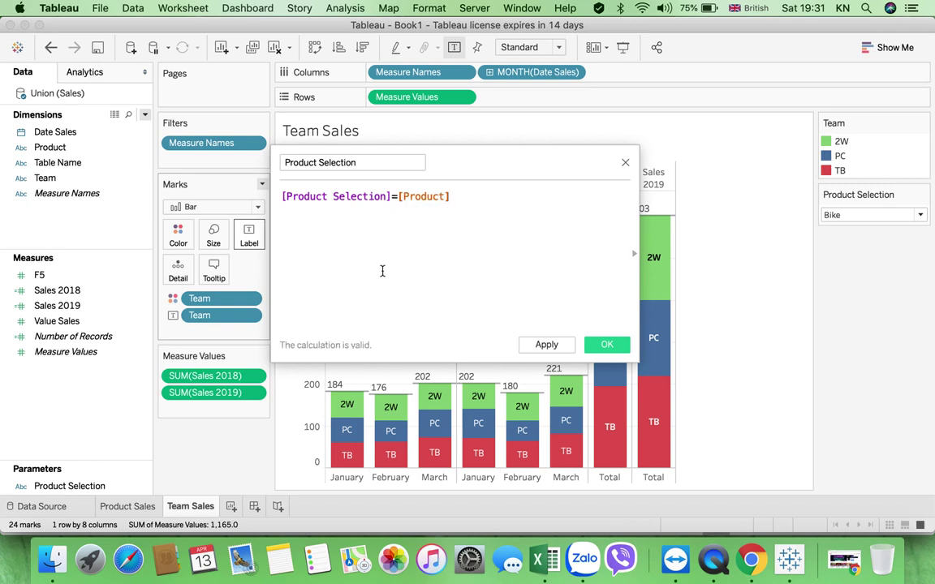
{"action": "left_click", "coordinate": [546, 344]}
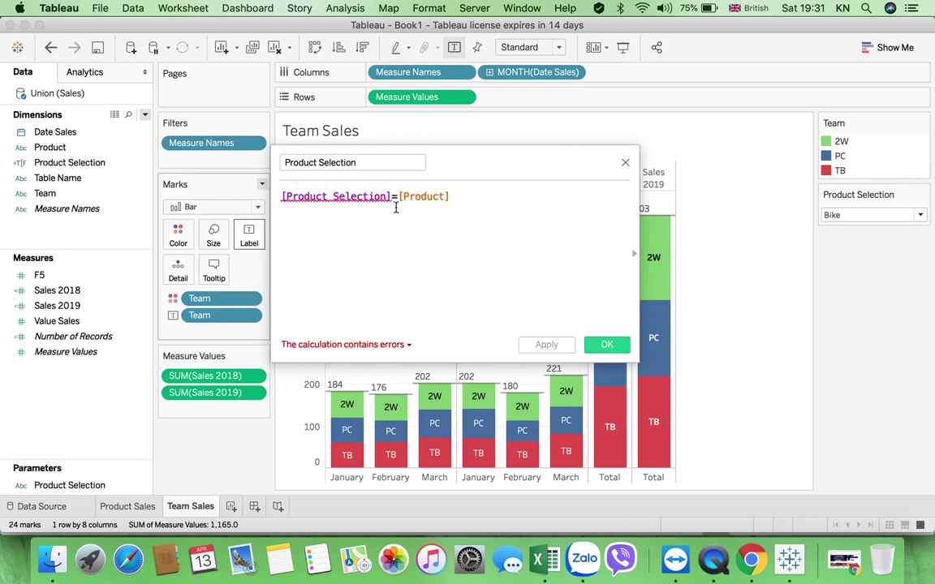
Change the formula to [Parameters].[Product Selection]=[Product], apply it and save the field.
{"action": "left_click_drag", "start_coordinate": [391, 197], "coordinate": [279, 198]}
{"action": "type", "text": "product"}
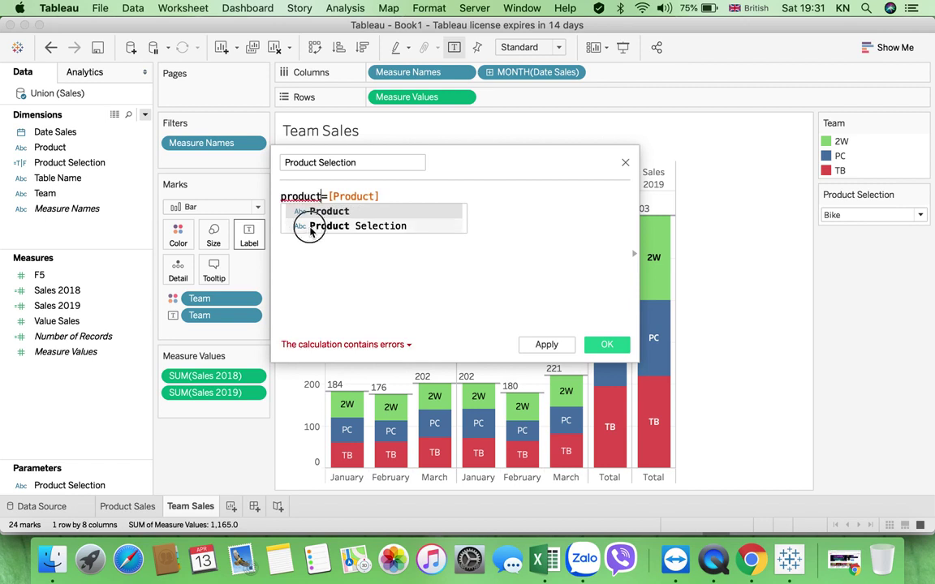
{"action": "double_click", "coordinate": [308, 226]}
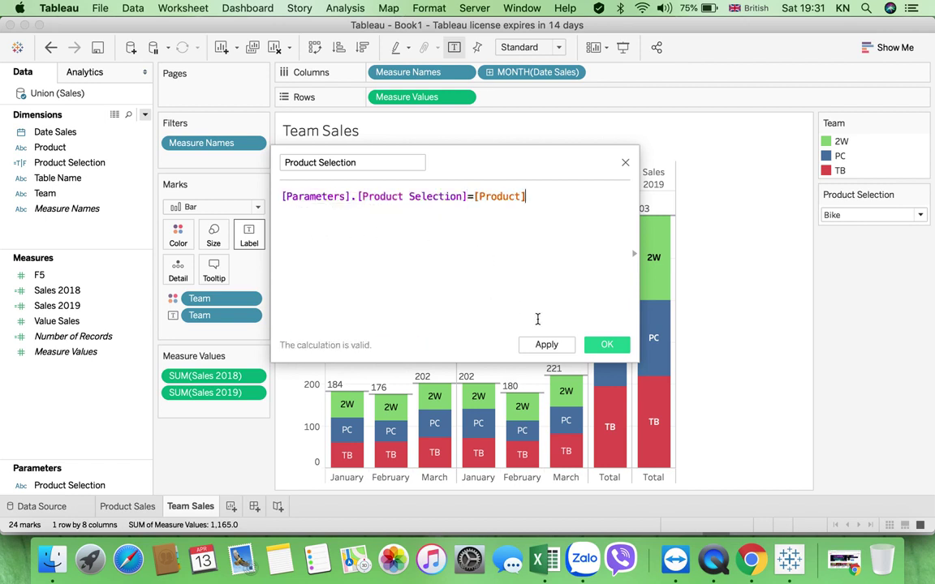
{"action": "left_click", "coordinate": [548, 345]}
{"action": "left_click", "coordinate": [602, 345]}
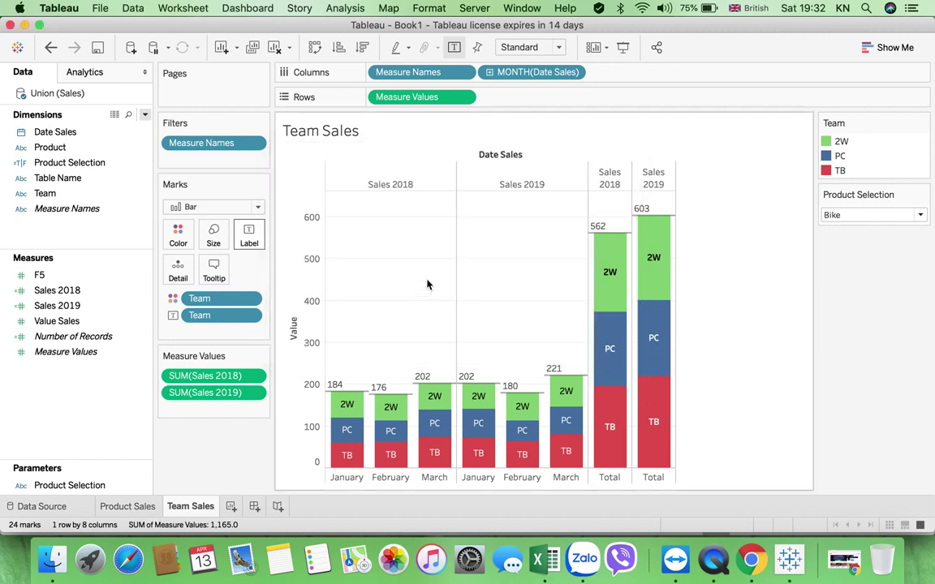
Set the parameter to Passenger and filter the chart on Product Selection True.
{"action": "left_click", "coordinate": [921, 216]}
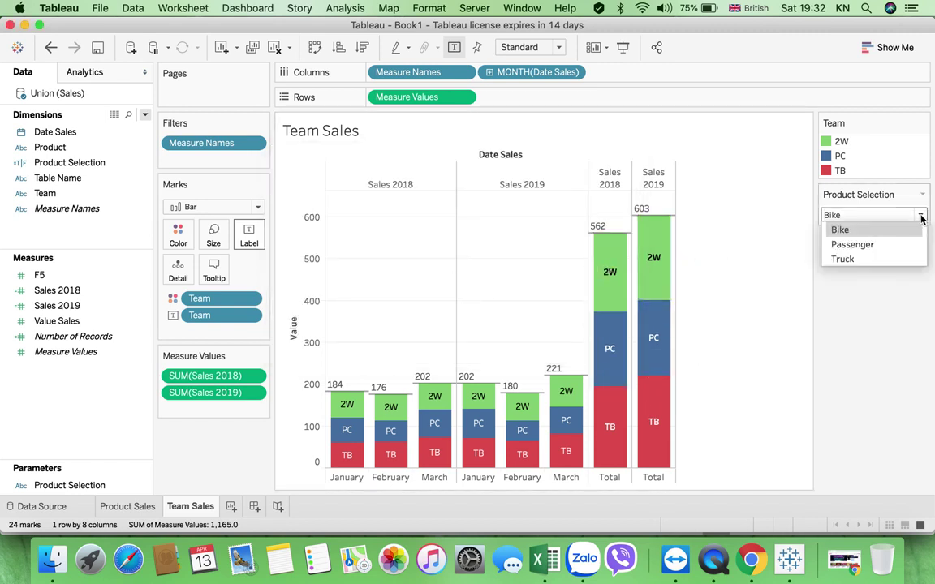
{"action": "left_click", "coordinate": [864, 246]}
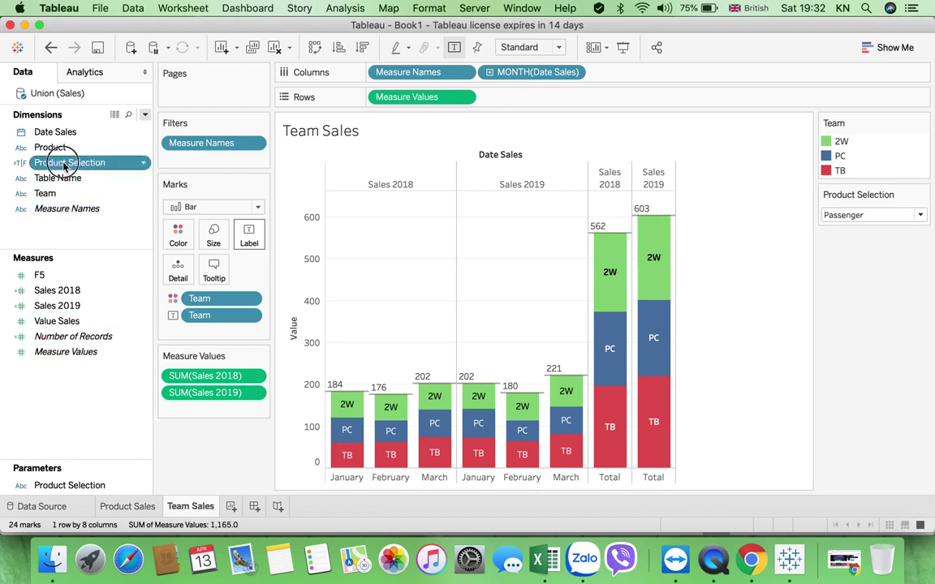
{"action": "left_click_drag", "start_coordinate": [69, 162], "coordinate": [195, 166]}
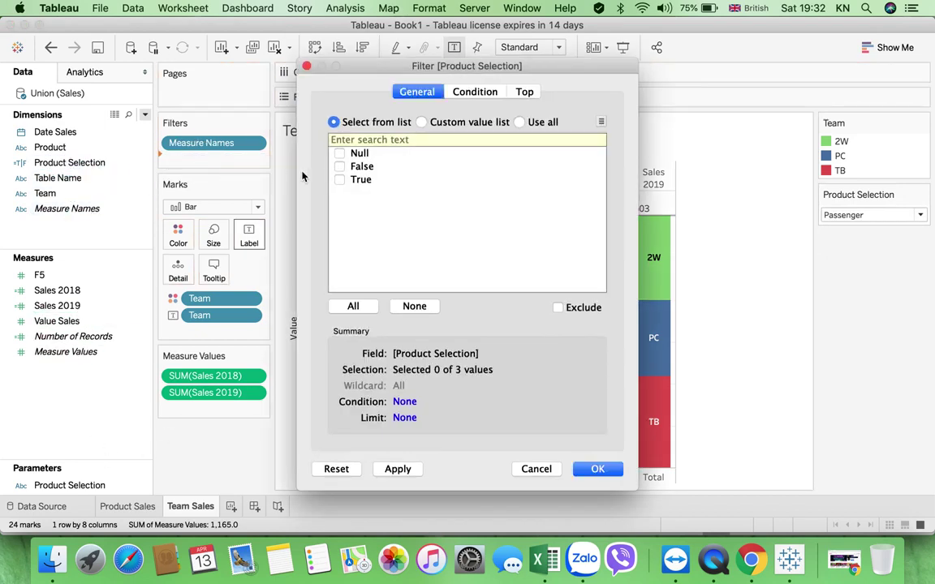
{"action": "left_click", "coordinate": [598, 469]}
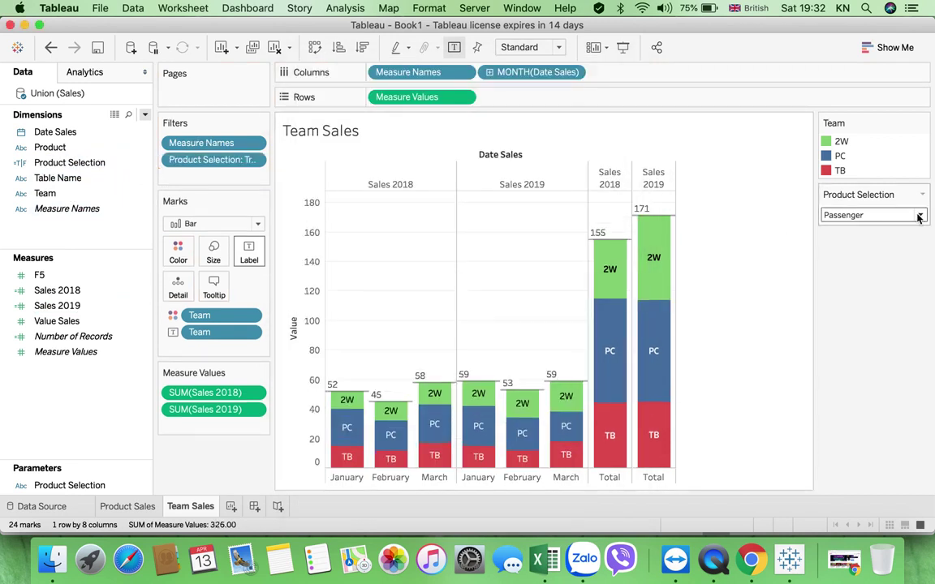
Switch the product parameter to Bike, then Passenger, then Truck, ending with totals 98 and 126.
{"action": "left_click", "coordinate": [875, 215]}
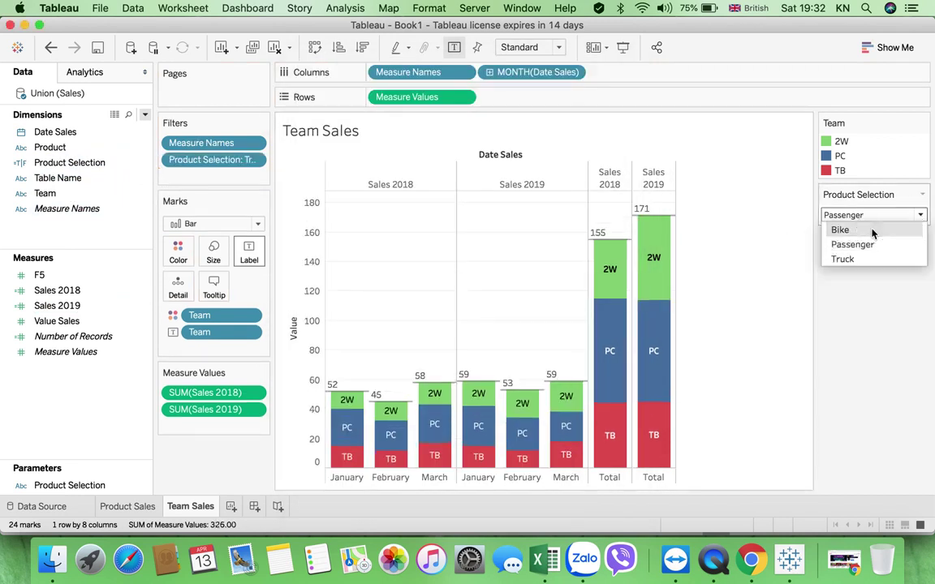
{"action": "left_click", "coordinate": [840, 230]}
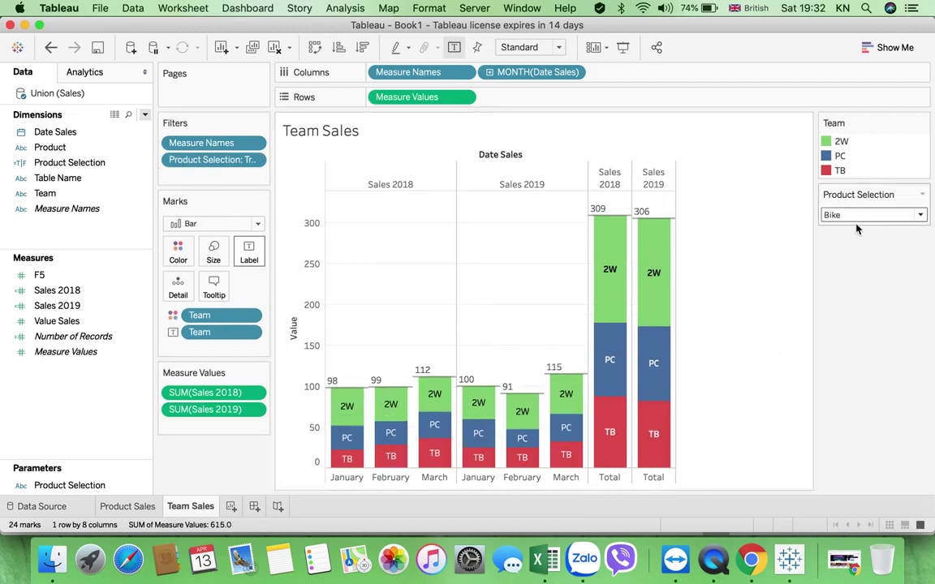
{"action": "mouse_move", "coordinate": [332, 390]}
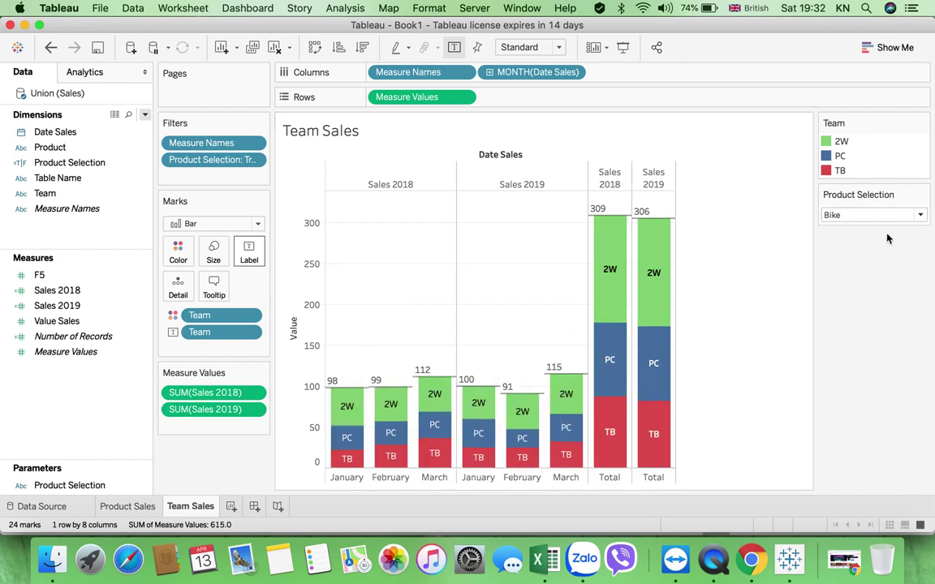
{"action": "left_click", "coordinate": [870, 215]}
{"action": "left_click", "coordinate": [856, 244]}
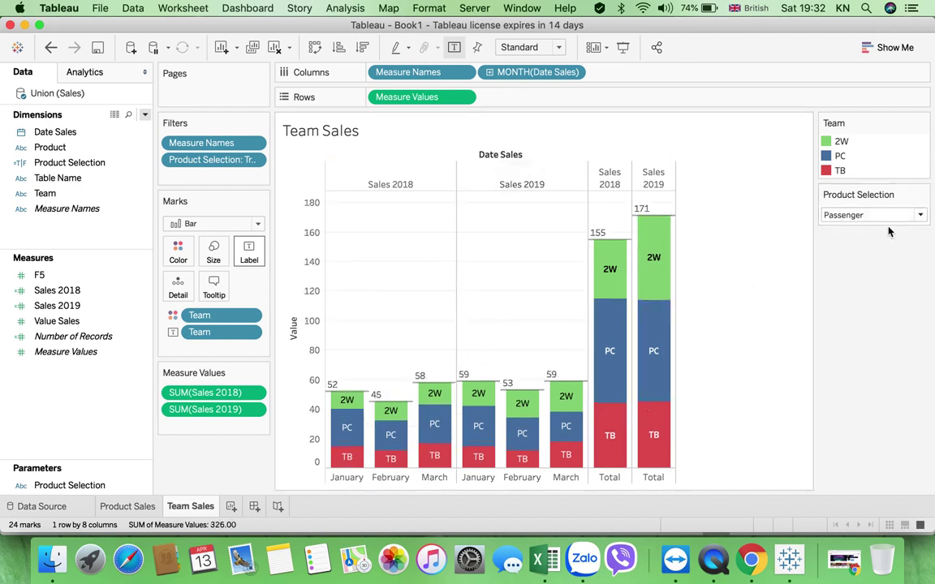
{"action": "left_click", "coordinate": [828, 215]}
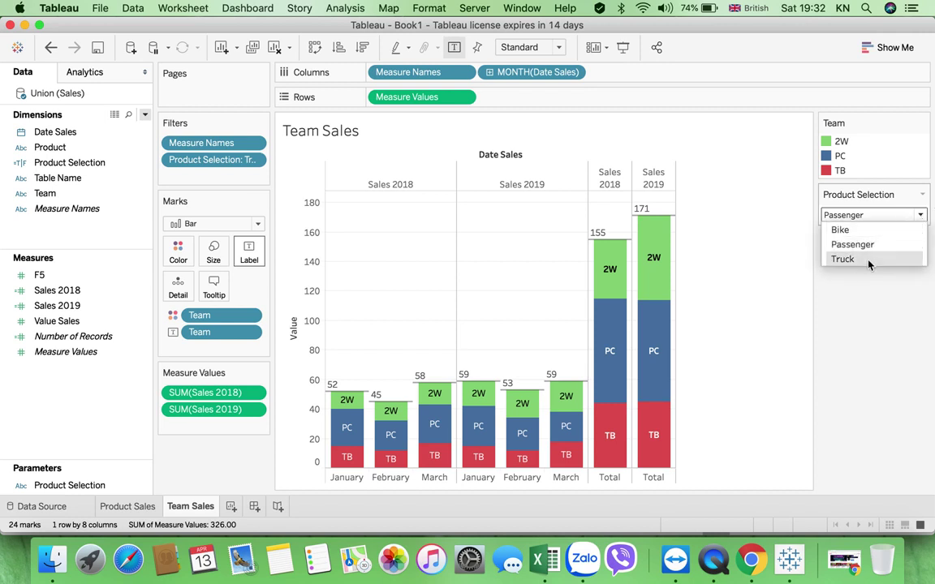
{"action": "left_click", "coordinate": [873, 260]}
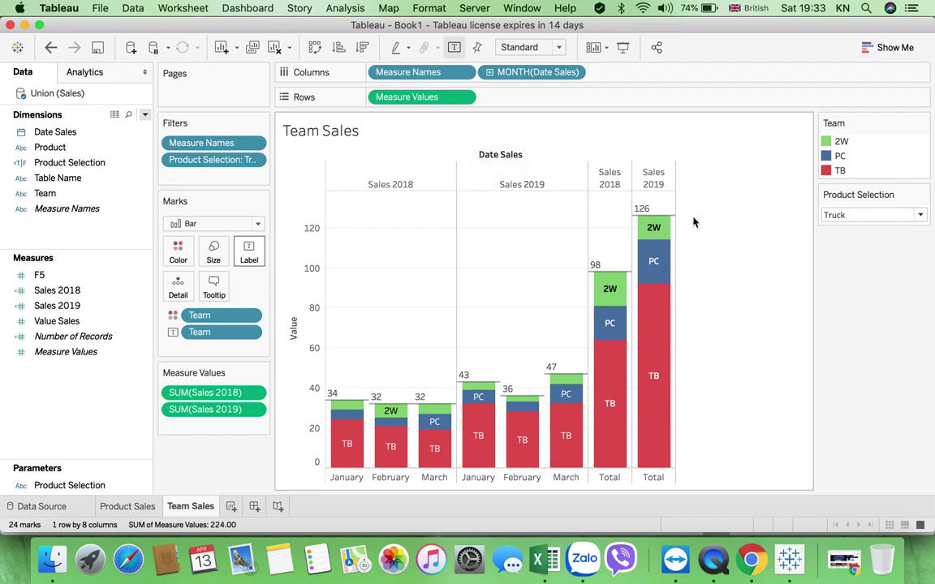
{"action": "left_click", "coordinate": [256, 162]}
Edit the Product Selection filter to keep both True and False values.
{"action": "left_click", "coordinate": [248, 177]}
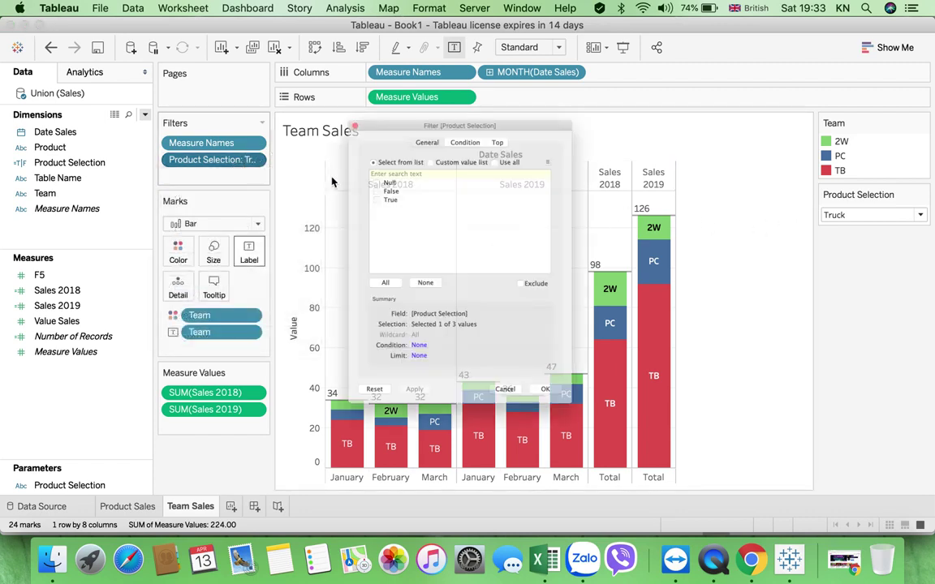
{"action": "left_click", "coordinate": [341, 166]}
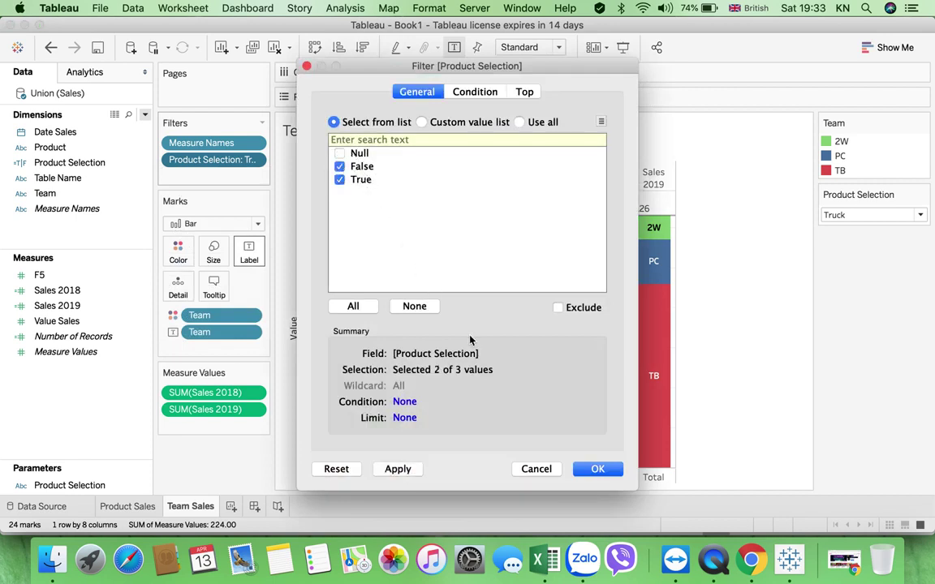
{"action": "left_click", "coordinate": [597, 468]}
Choose Passenger and restore the filter to True only, showing totals 155 and 171.
{"action": "left_click", "coordinate": [920, 215]}
{"action": "left_click", "coordinate": [887, 243]}
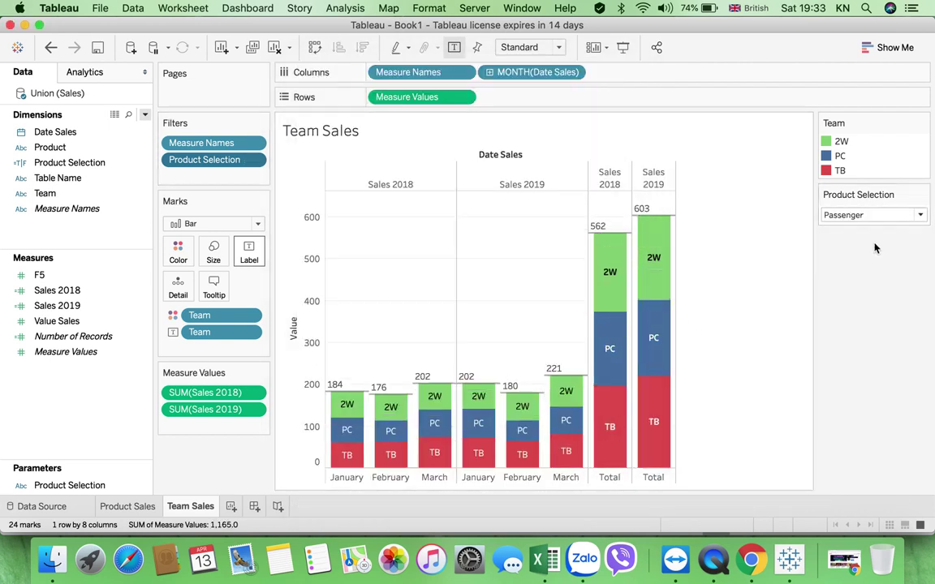
{"action": "left_click", "coordinate": [253, 162]}
{"action": "left_click", "coordinate": [207, 175]}
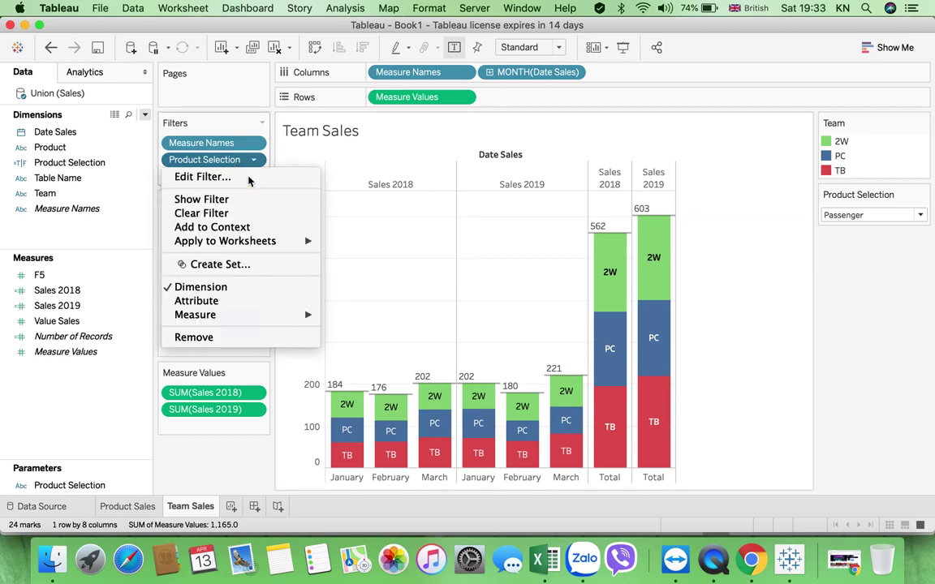
{"action": "left_click", "coordinate": [340, 166]}
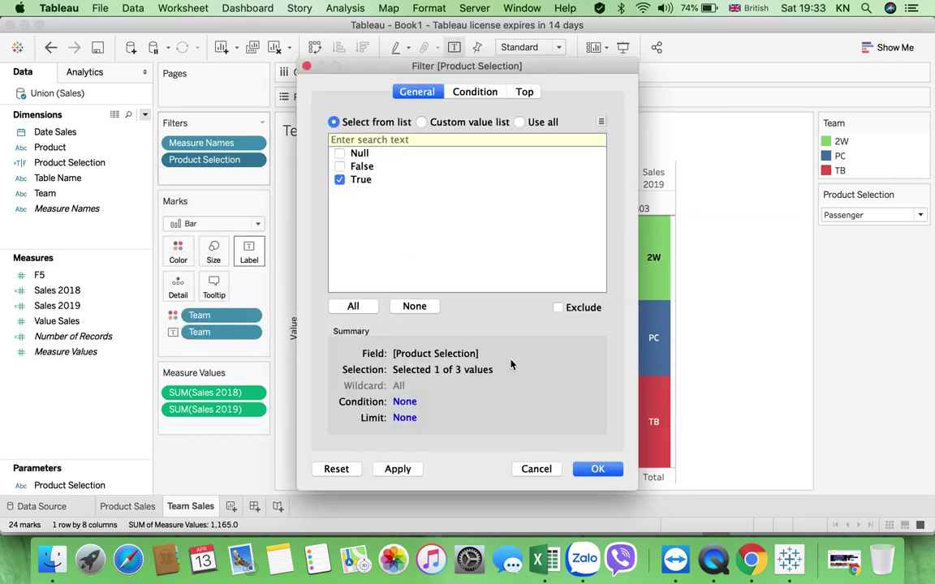
{"action": "left_click", "coordinate": [596, 469]}
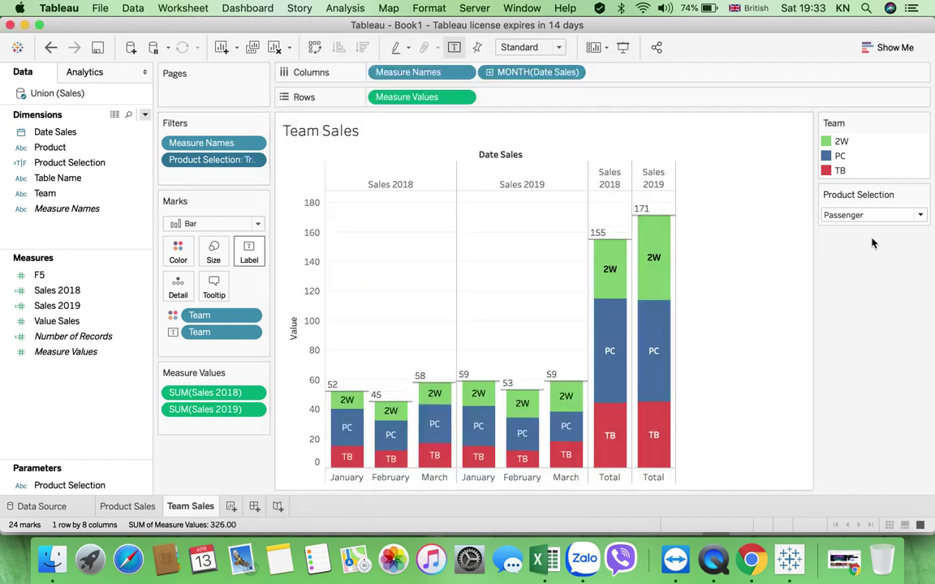
Rename the Team Sales sheet to 'Team Sales Ananlysis', then switch to QuickTime Player.
{"action": "double_click", "coordinate": [213, 507]}
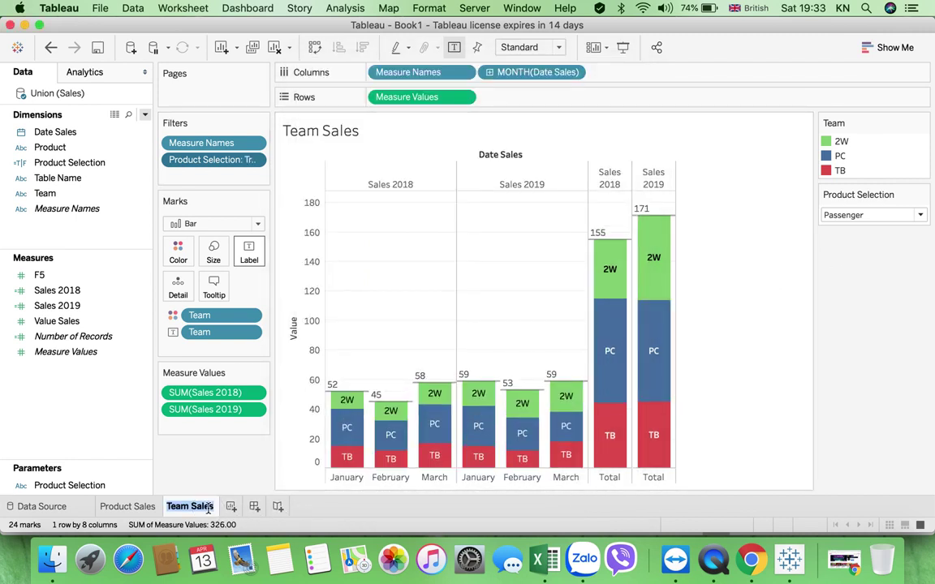
{"action": "left_click", "coordinate": [213, 506]}
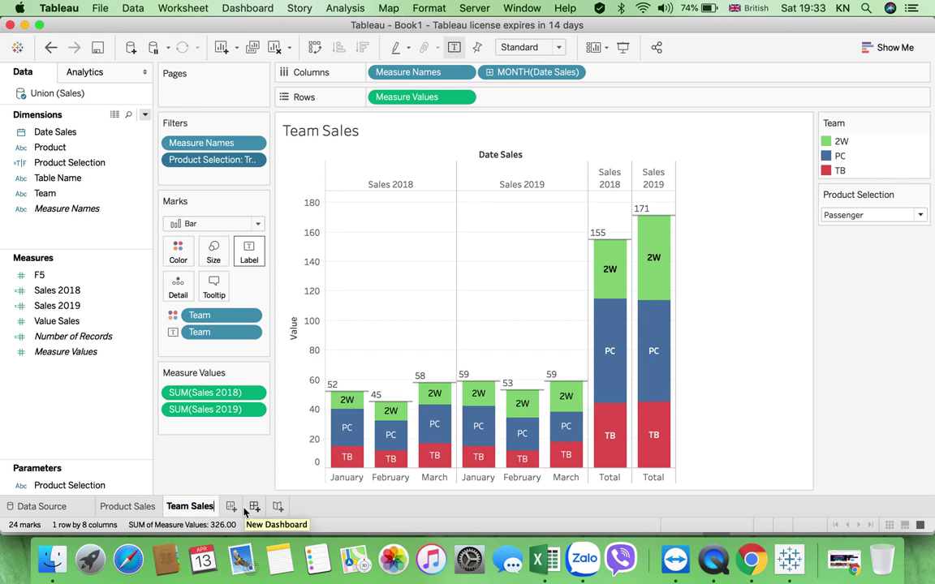
{"action": "key", "text": "BackSpace"}
{"action": "key", "text": "BackSpace"}
{"action": "key", "text": "BackSpace"}
{"action": "key", "text": "BackSpace"}
{"action": "key", "text": "BackSpace"}
{"action": "key", "text": "BackSpace"}
{"action": "key", "text": "BackSpace"}
{"action": "key", "text": "BackSpace"}
{"action": "key", "text": "BackSpace"}
{"action": "type", "text": "Sale"}
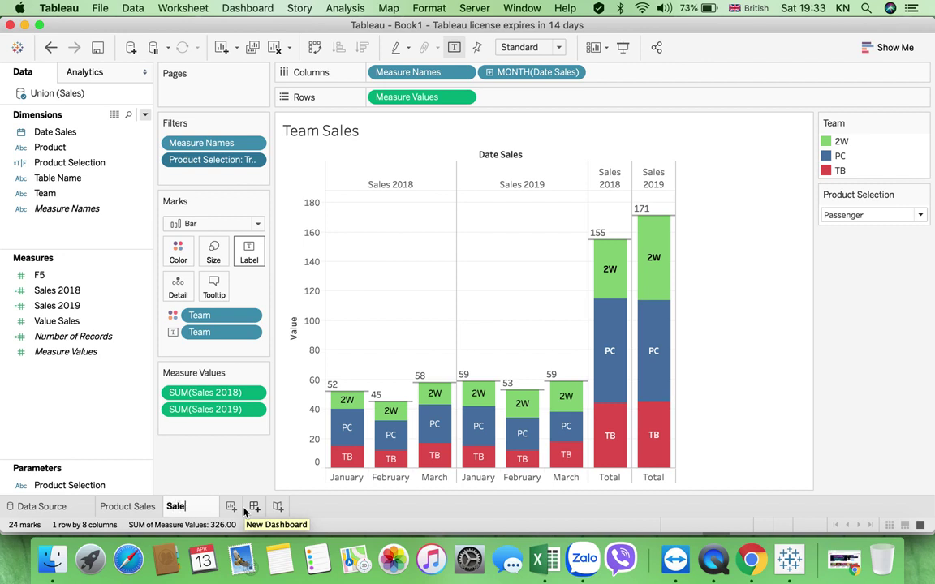
{"action": "key", "text": "BackSpace"}
{"action": "key", "text": "BackSpace"}
{"action": "type", "text": "T"}
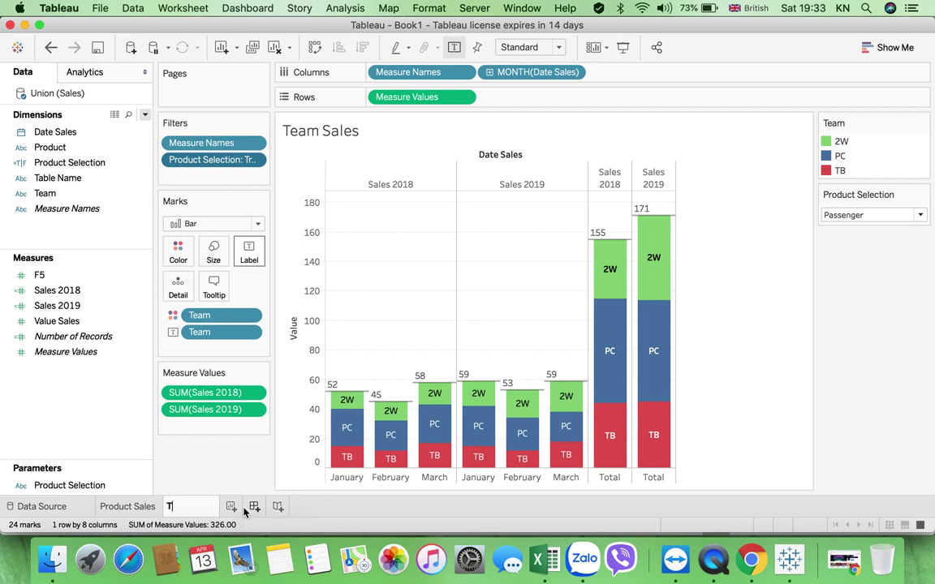
{"action": "type", "text": "eam Sales A"}
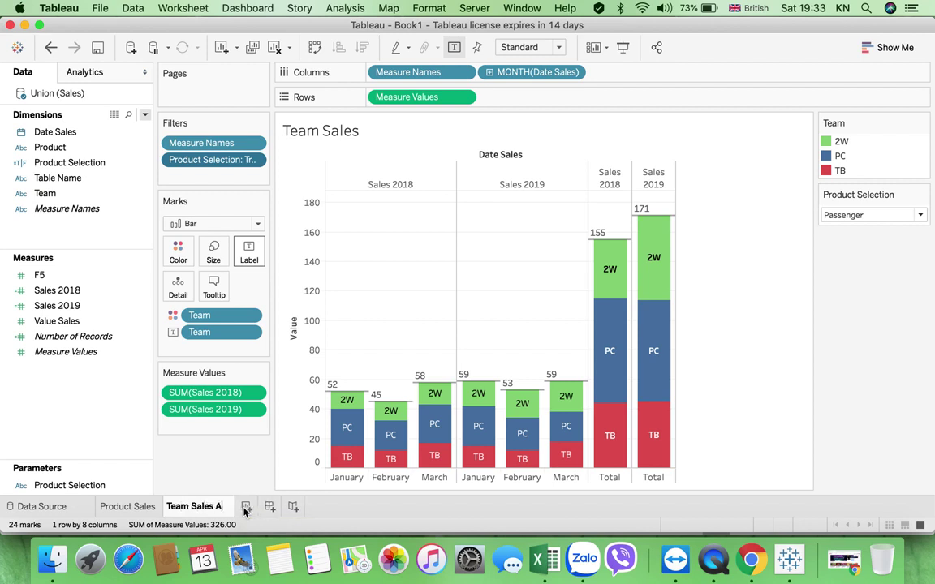
{"action": "type", "text": "nanlysis"}
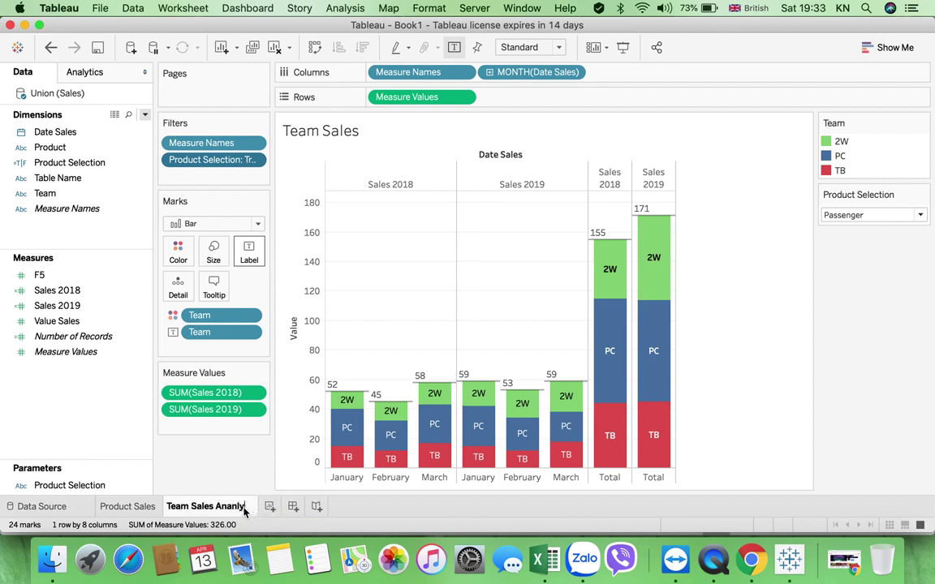
{"action": "left_click", "coordinate": [728, 410]}
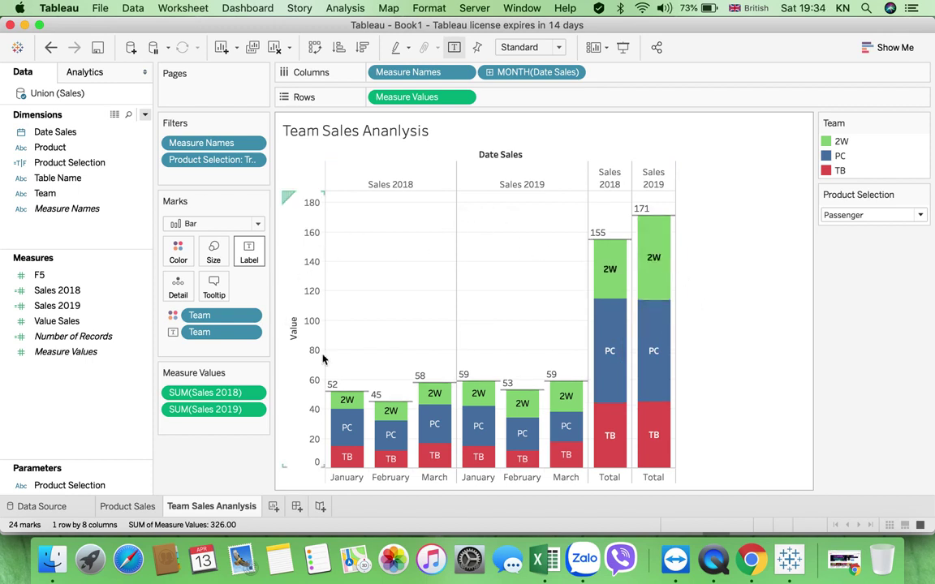
{"action": "left_click", "coordinate": [718, 550]}
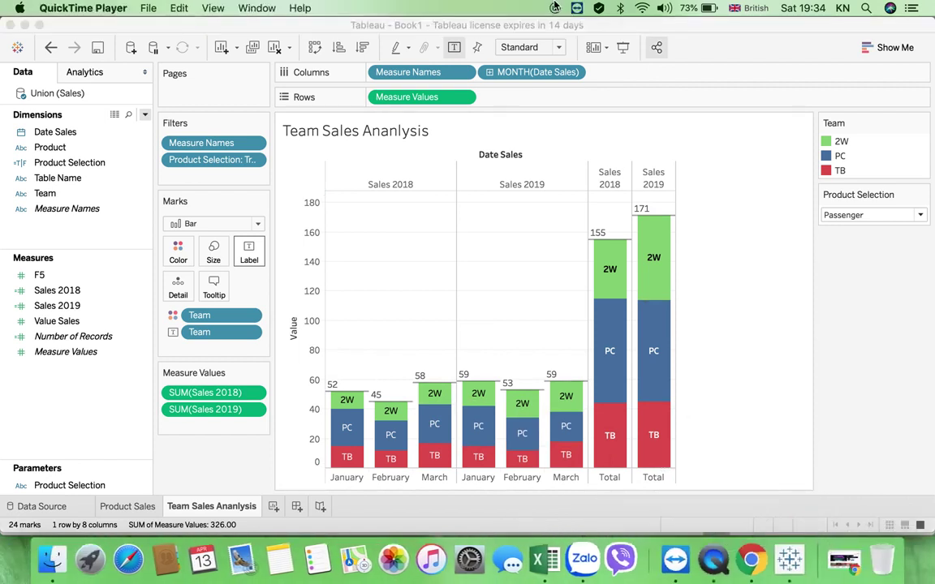